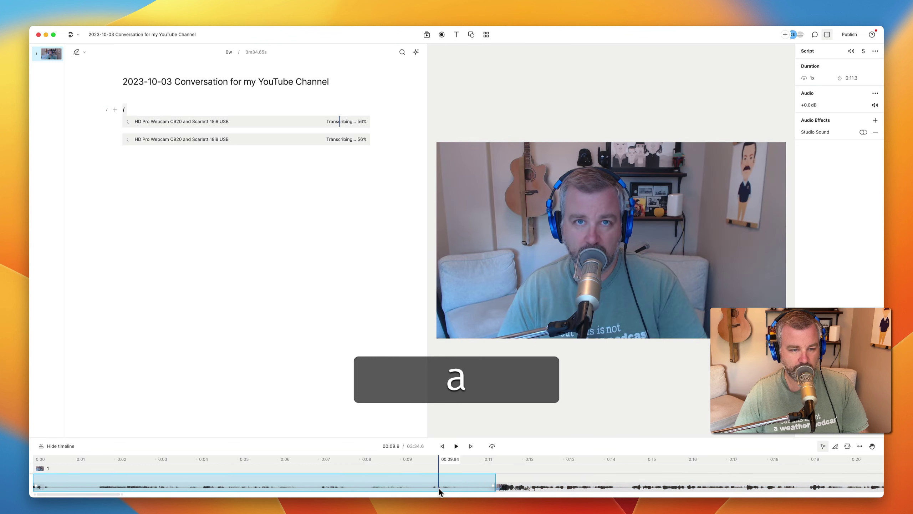
Step: Delete the selected opening segment of about 11 seconds and play the recording's new start
key("BackSpace")
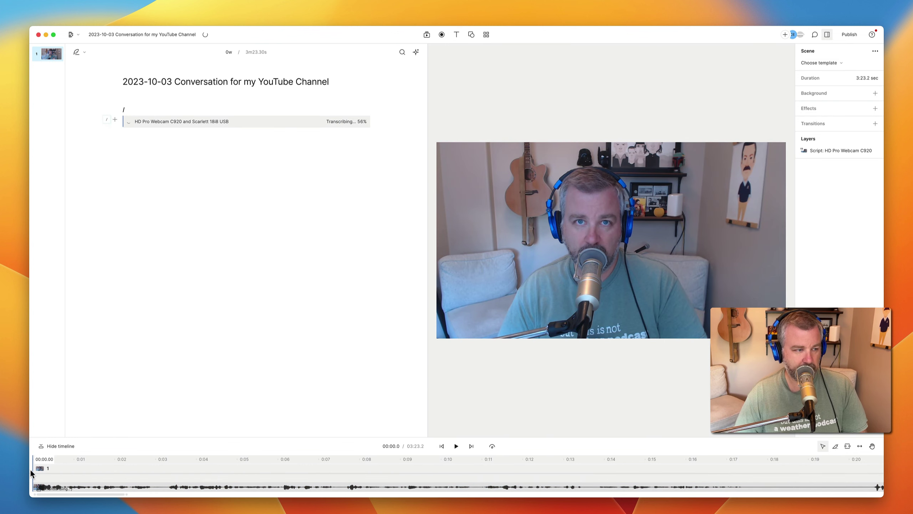
key("space")
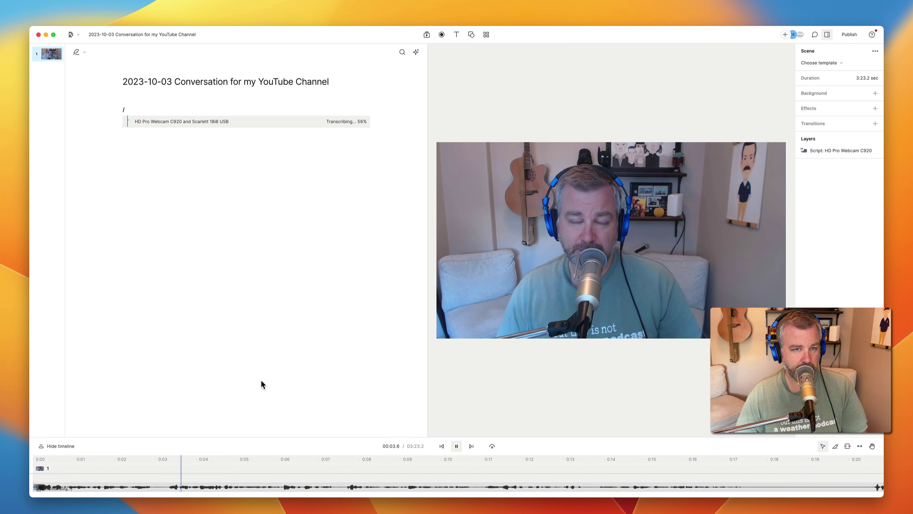
key("space")
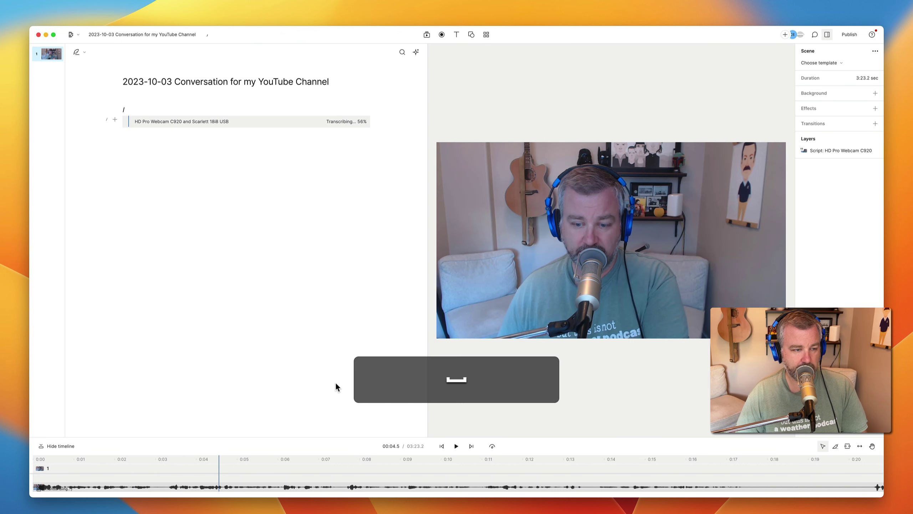
Step: Enable Studio Sound for the script's audio, check its intensity setting, and select the whole transcript
left_click(284, 480)
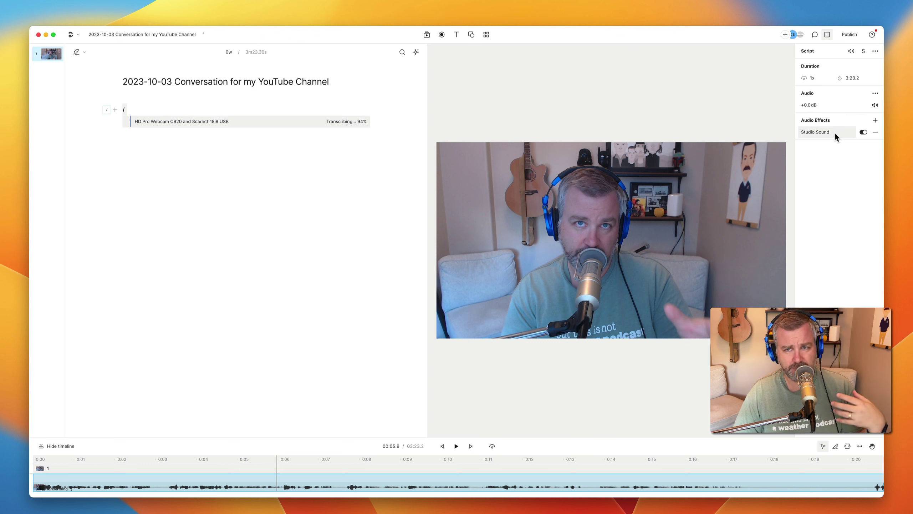
left_click(835, 132)
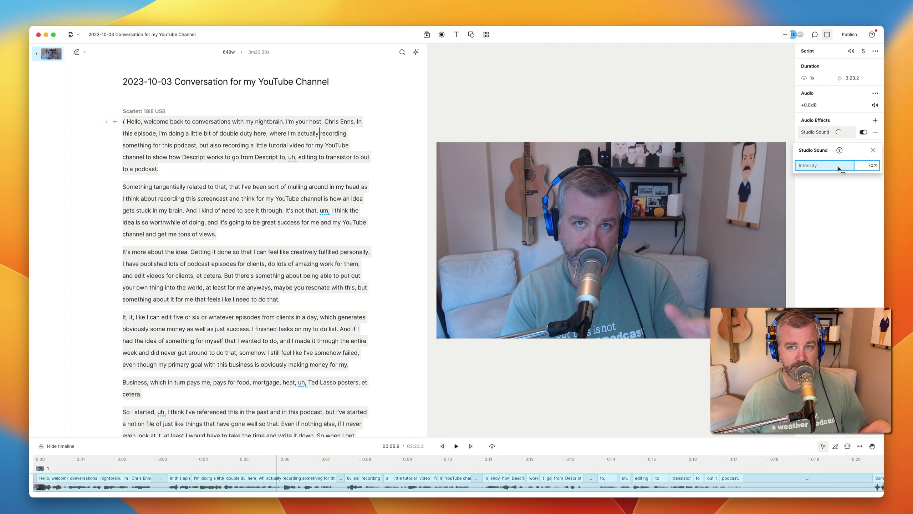
left_click(838, 218)
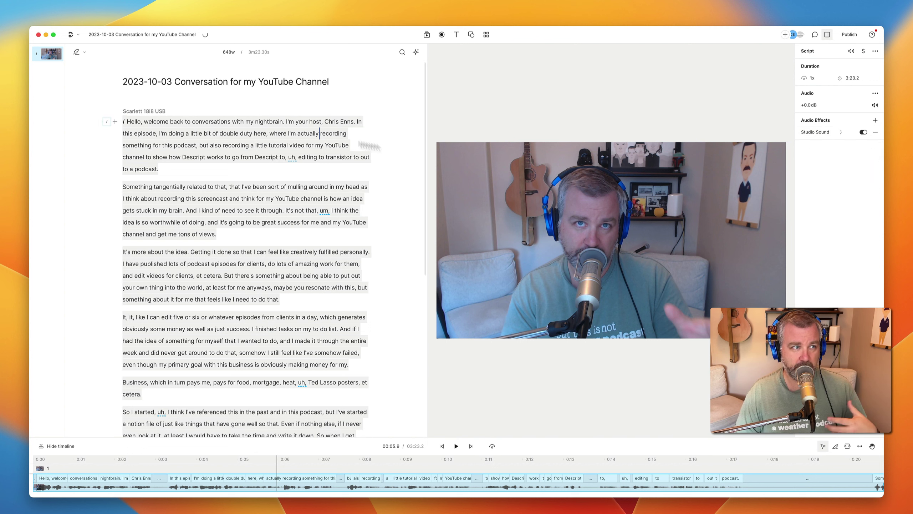
key("super+a")
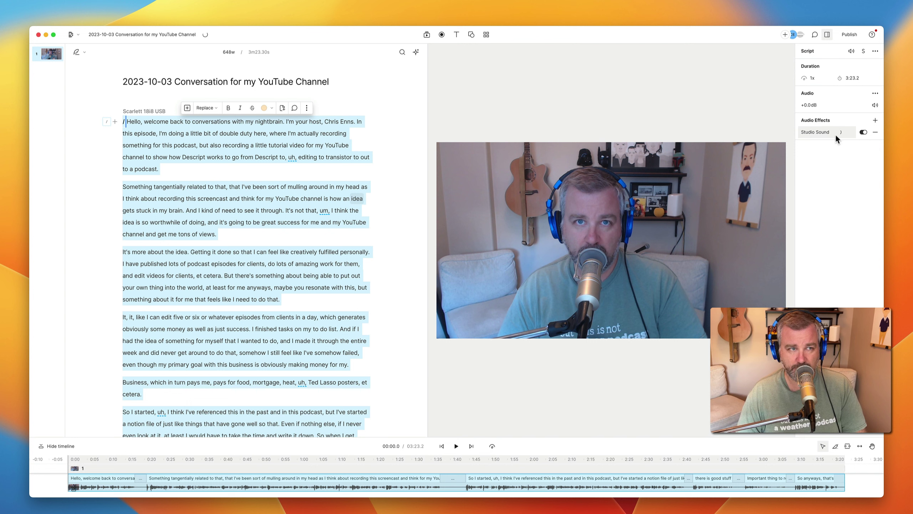
Step: Play the transcript from its beginning and capitalize "Conversations" and "Nightbrain" in the opening sentence
left_click(128, 121)
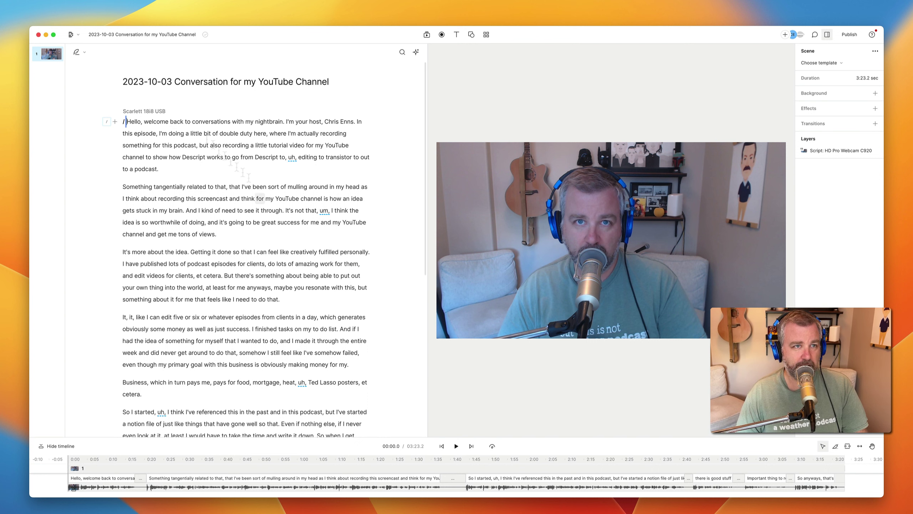
key("space")
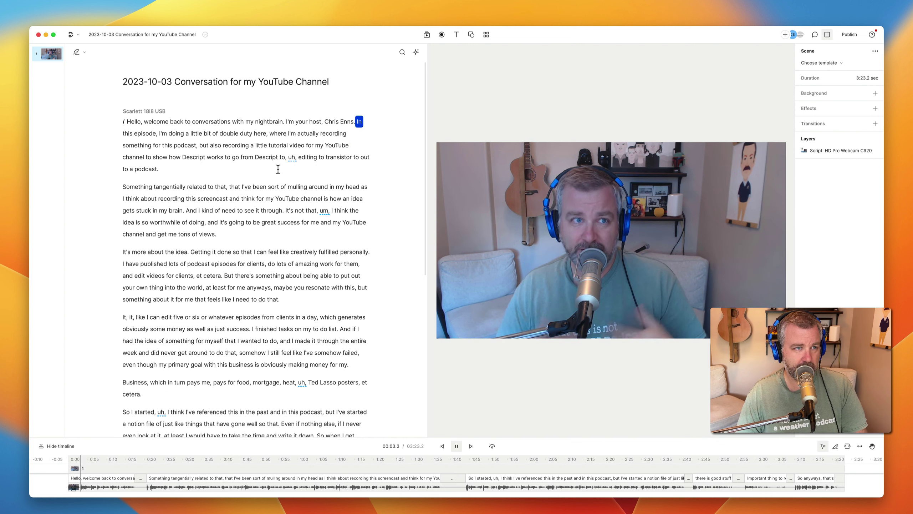
key("space")
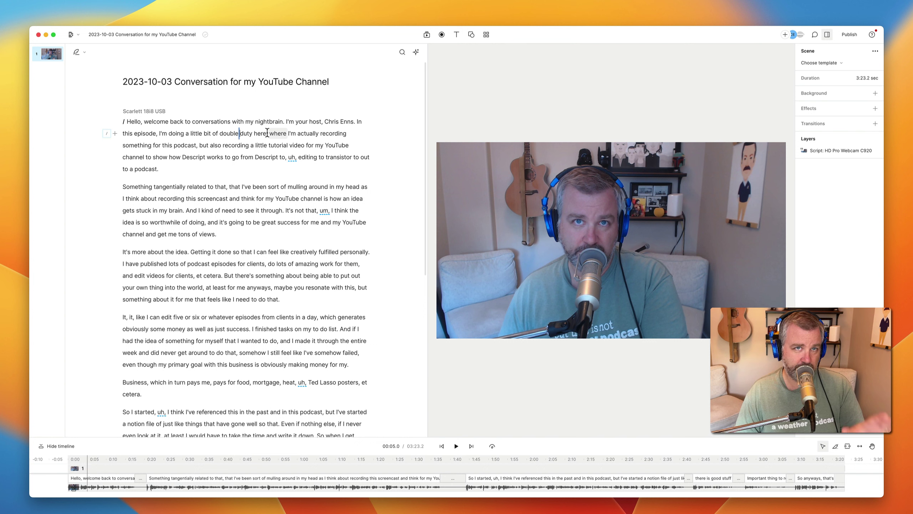
key("z")
left_click(206, 123)
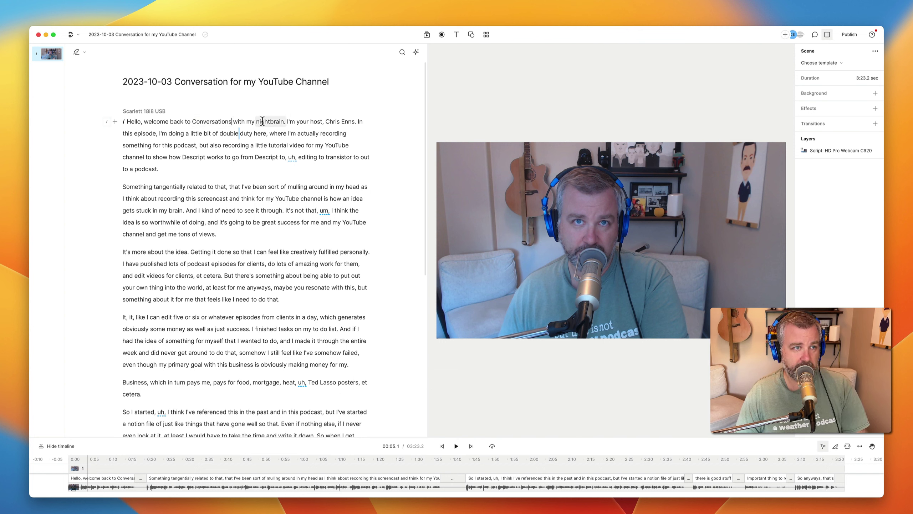
key("z")
left_click(279, 124)
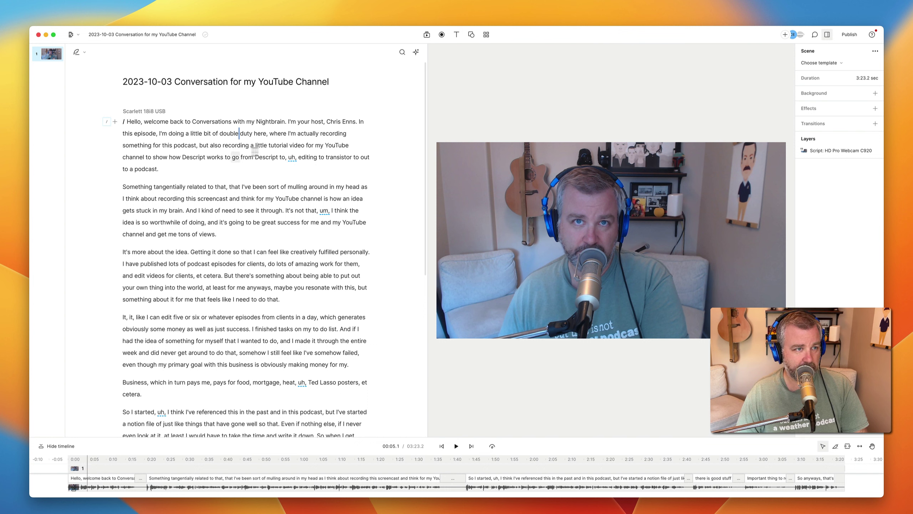
Step: Correct "to, uh, editing" to "to editing" and capitalize "Transistor" in the first paragraph
left_click_drag(280, 157, 317, 157)
type("c")
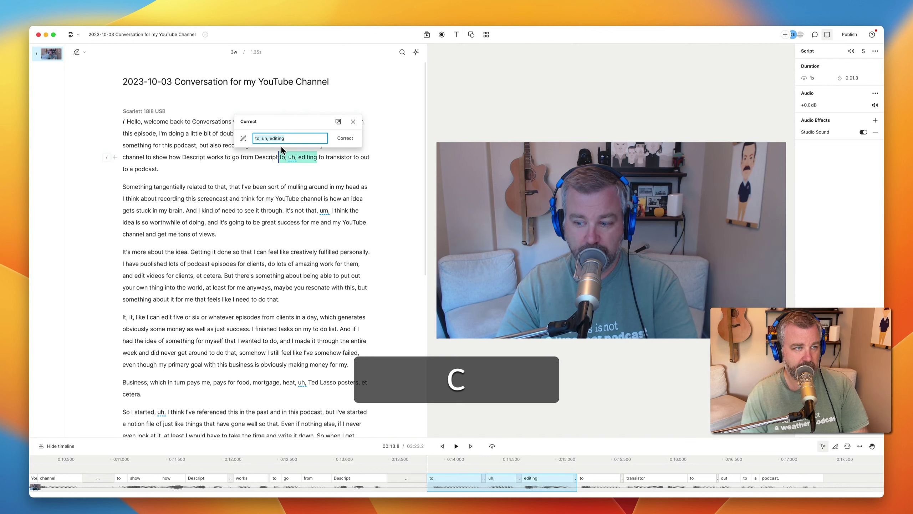
type("too")
key("BackSpace")
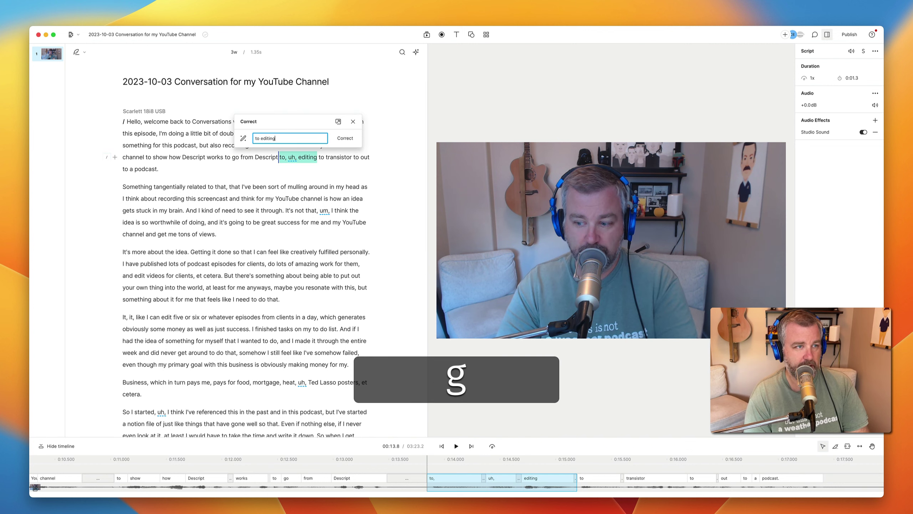
key("Return")
key("space")
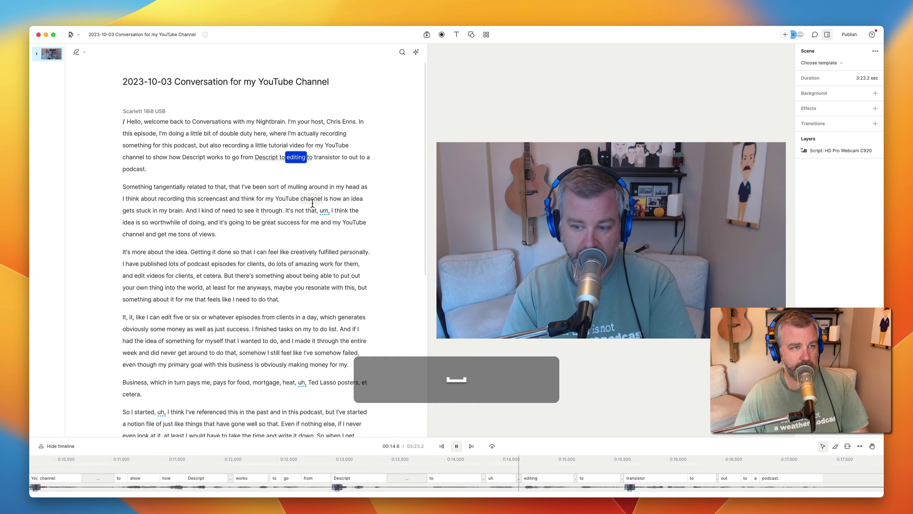
key("super+z")
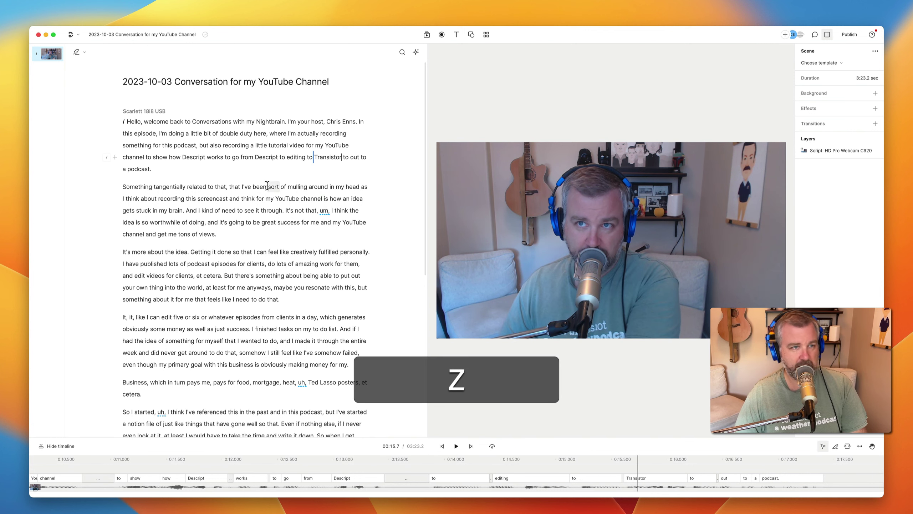
Step: Cut out about 3 seconds of the pause between "podcast." and "Something", and play across the join
key("space")
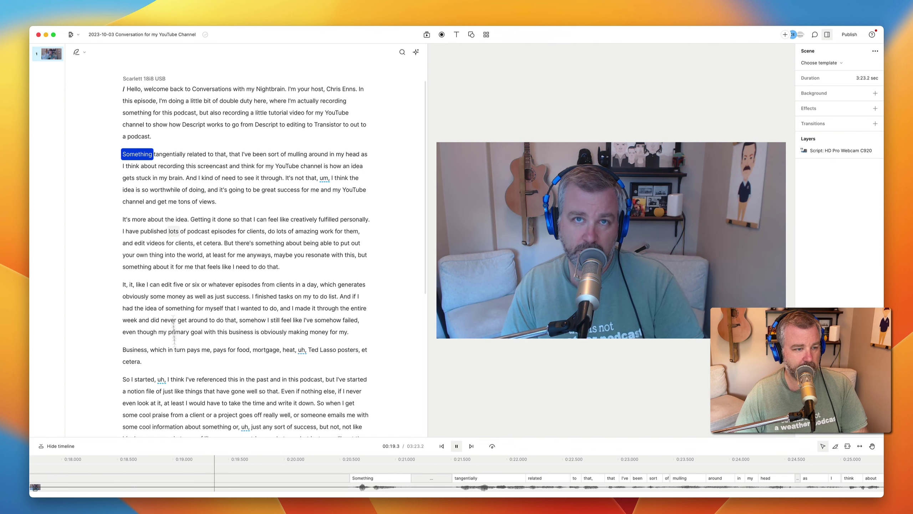
key("space")
scroll(134, 457, "left", 1)
scroll(144, 463, "left", 5)
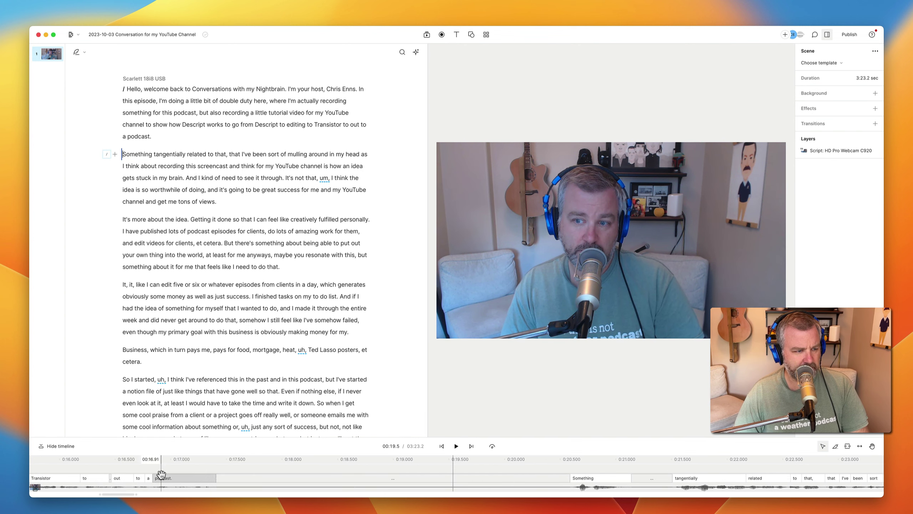
key("b")
left_click_drag(227, 487, 520, 488)
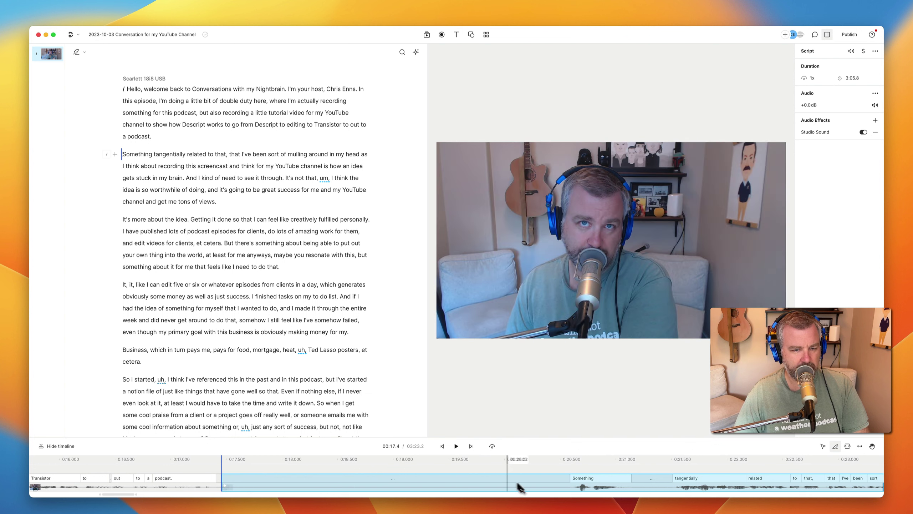
key("a")
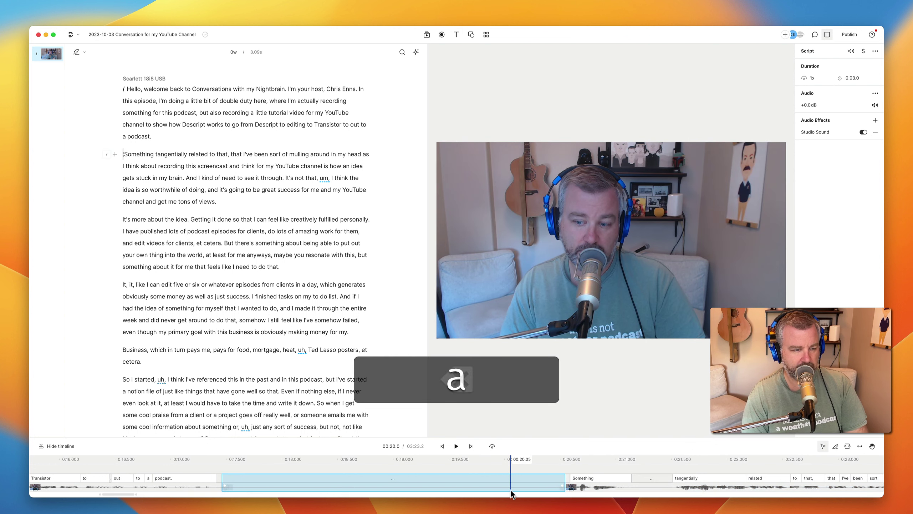
key("BackSpace")
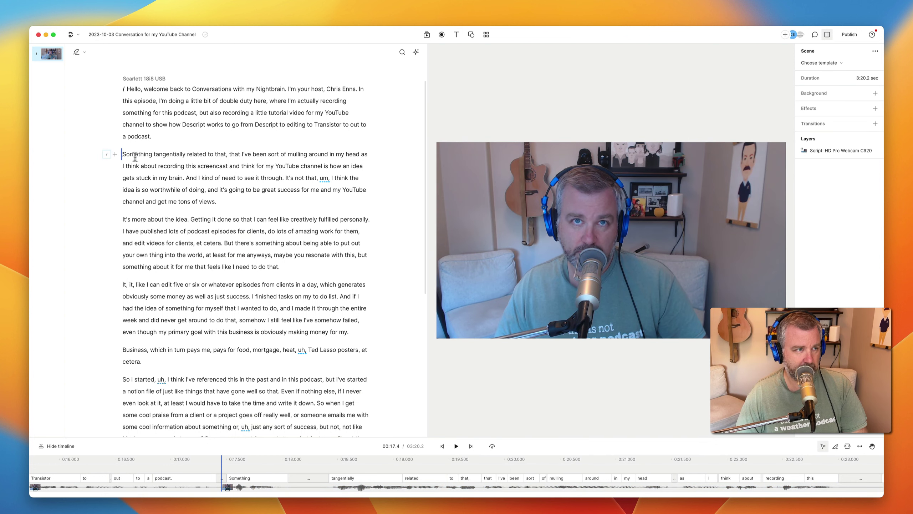
key("space")
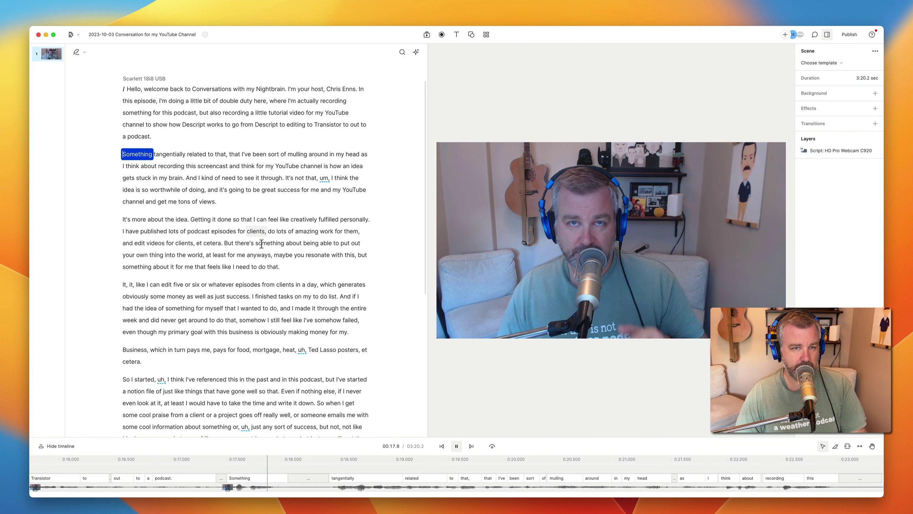
key("space")
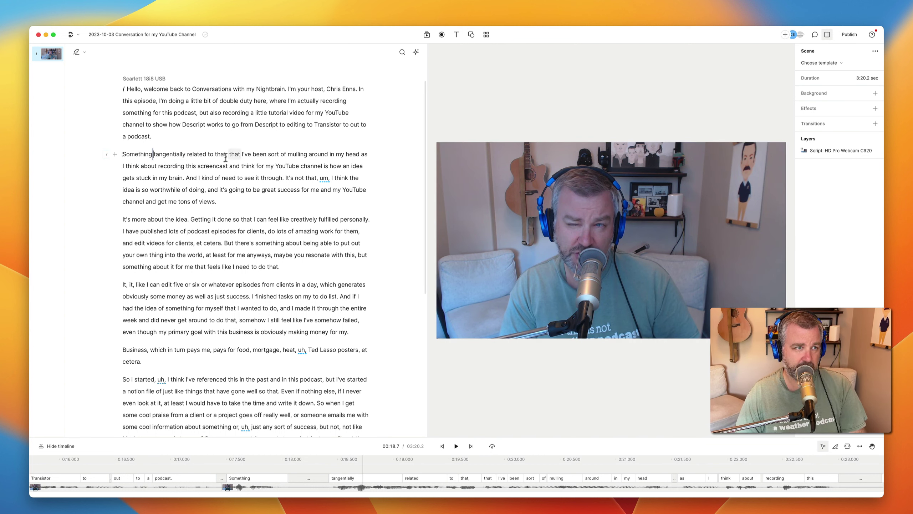
Step: Play on through the second paragraph and add a comma after "screencast"
key("space")
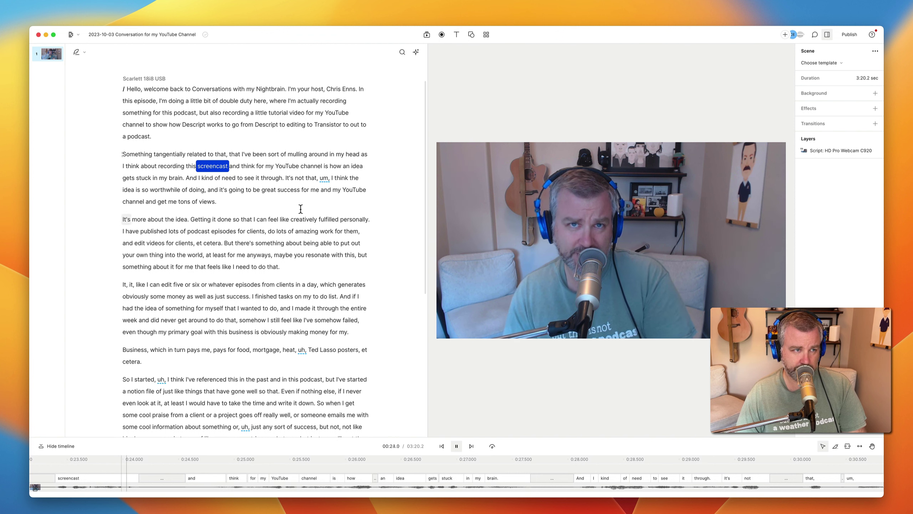
key("space")
key("x")
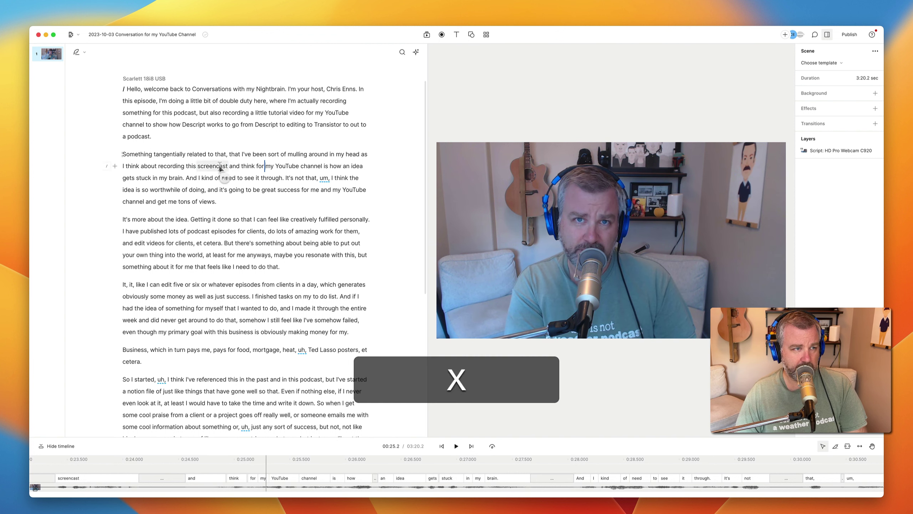
left_click(218, 165)
left_click(219, 166)
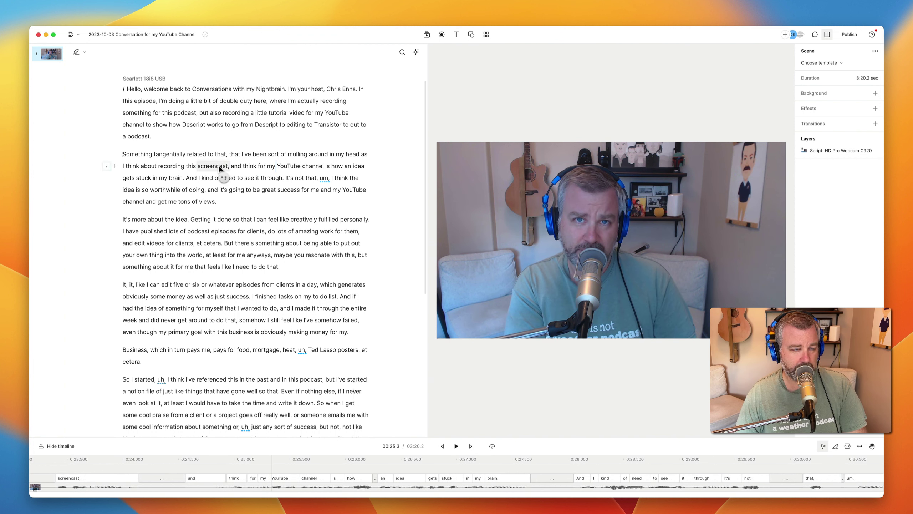
Step: Remove the filler "um," after "It's not that" along with the comma before it
key("space")
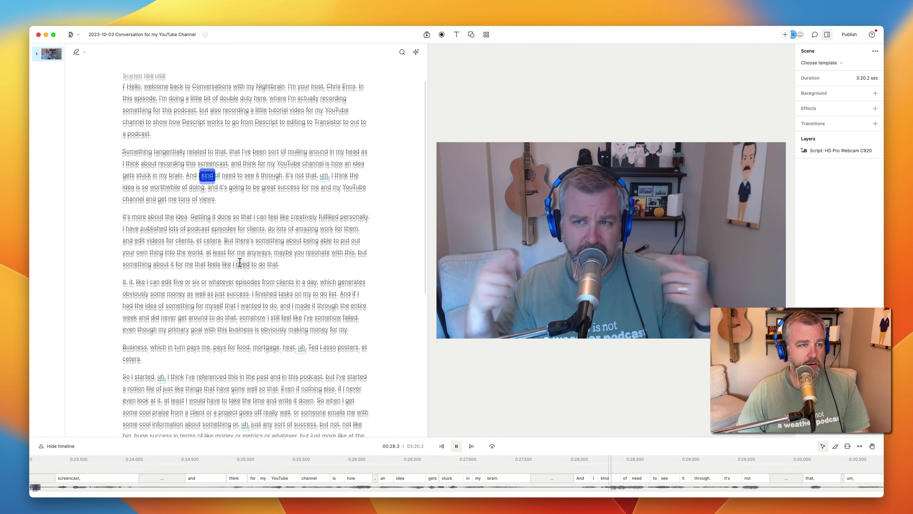
scroll(252, 234, "down", 1)
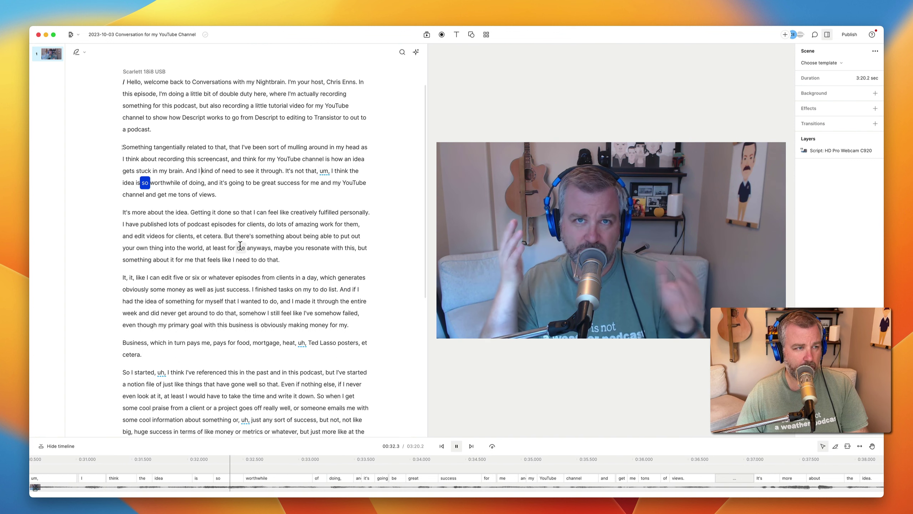
key("space")
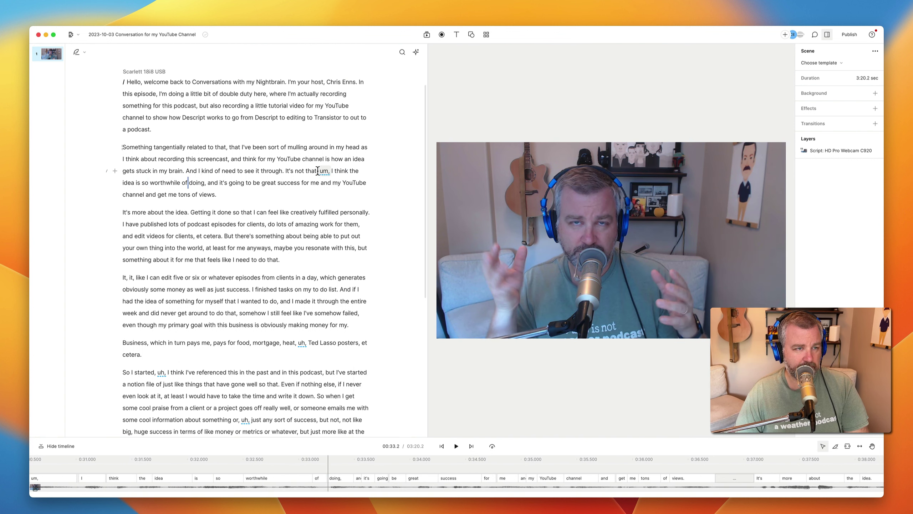
left_click_drag(317, 170, 330, 172)
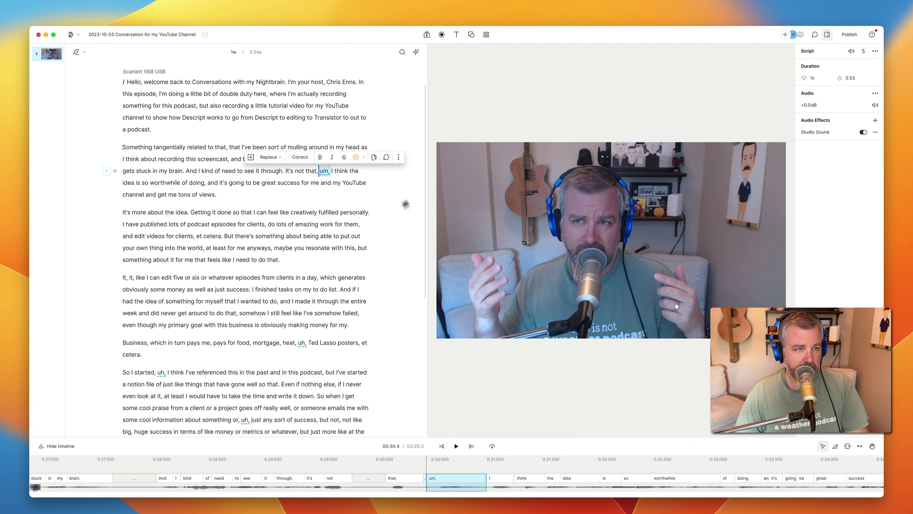
key("BackSpace")
key("Left")
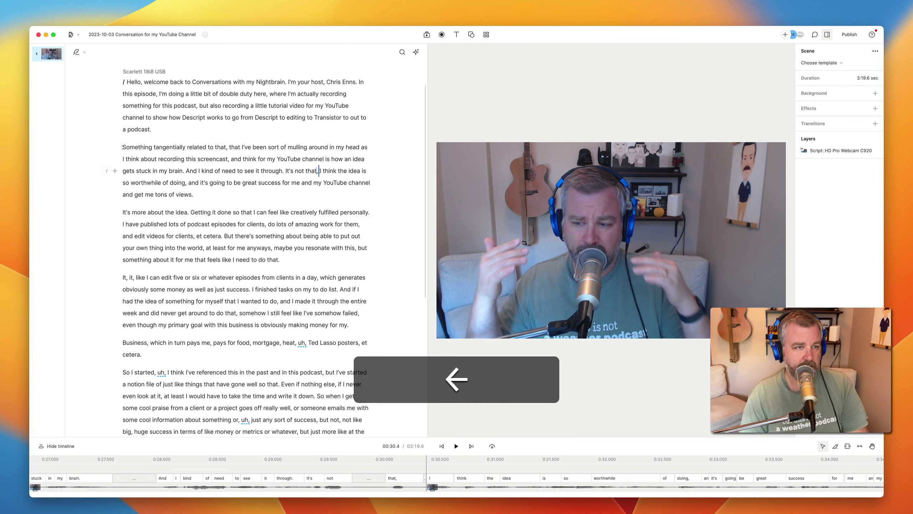
key("Delete")
Step: Play across the edit at "It's not that" and change "idea. Getting" to "idea getting" in the third paragraph
left_click(288, 171)
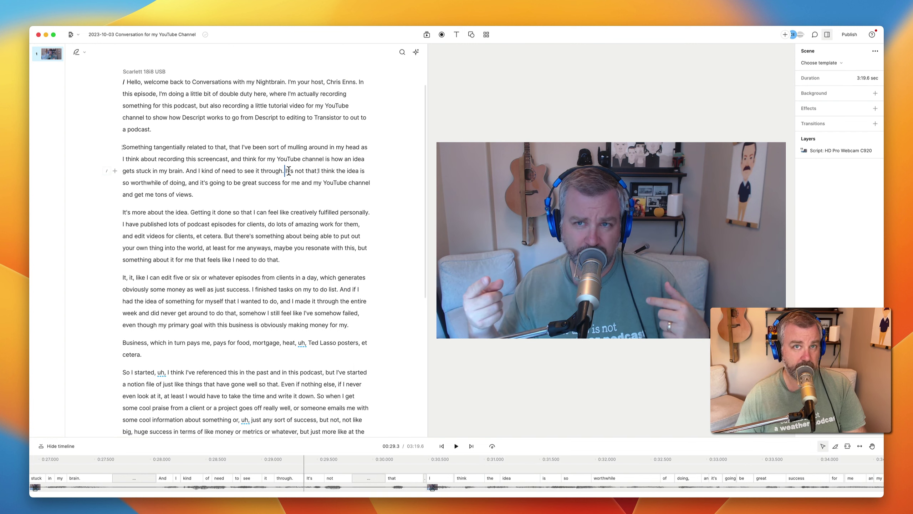
key("space")
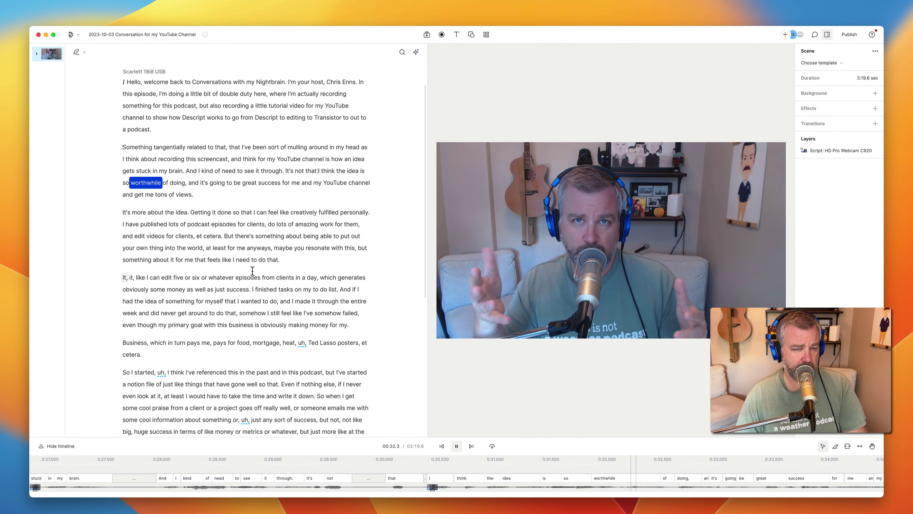
scroll(264, 266, "down", 2)
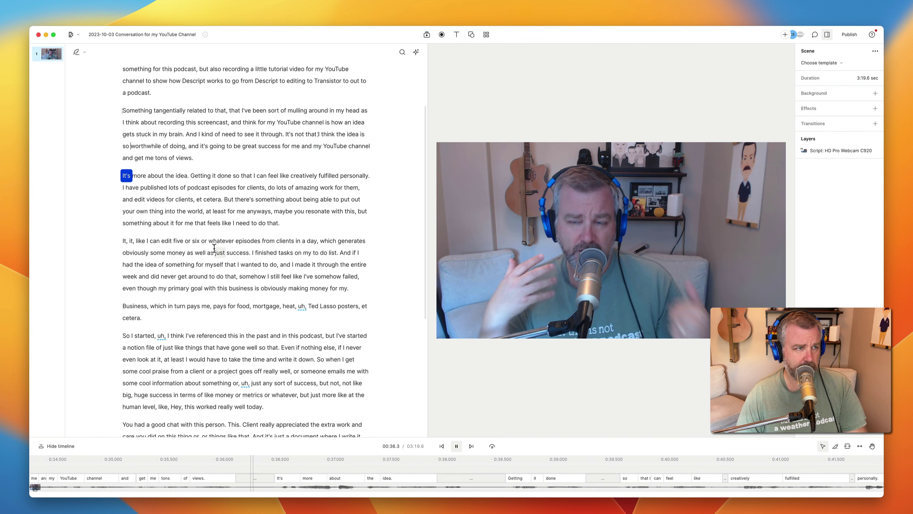
scroll(232, 233, "down", 2)
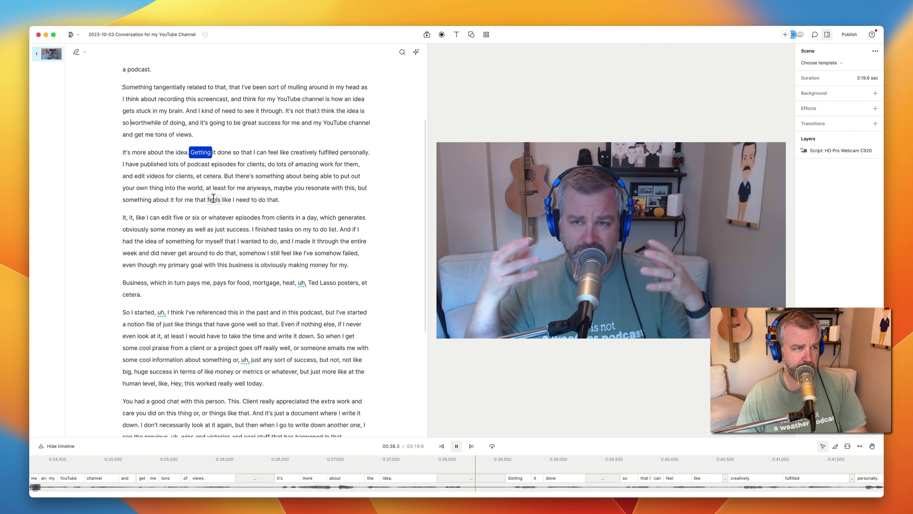
key("x")
key("BackSpace")
type(",")
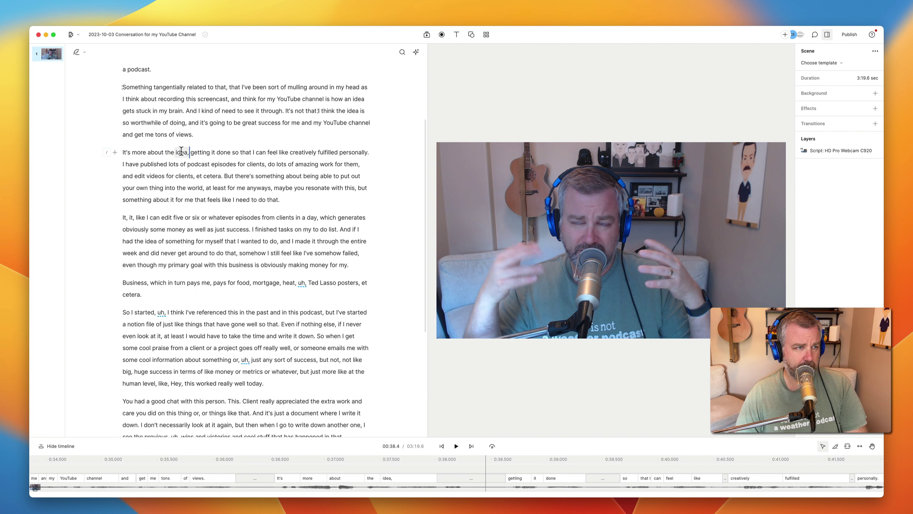
key("BackSpace")
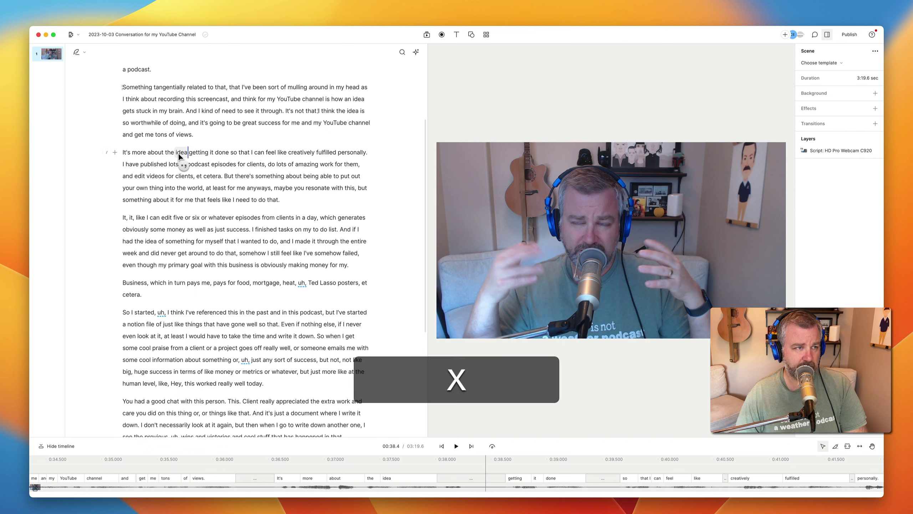
Step: Correct "idea getting" to "idea just getting" in the transcript's third paragraph
left_click(176, 152)
left_click_drag(175, 152, 202, 151)
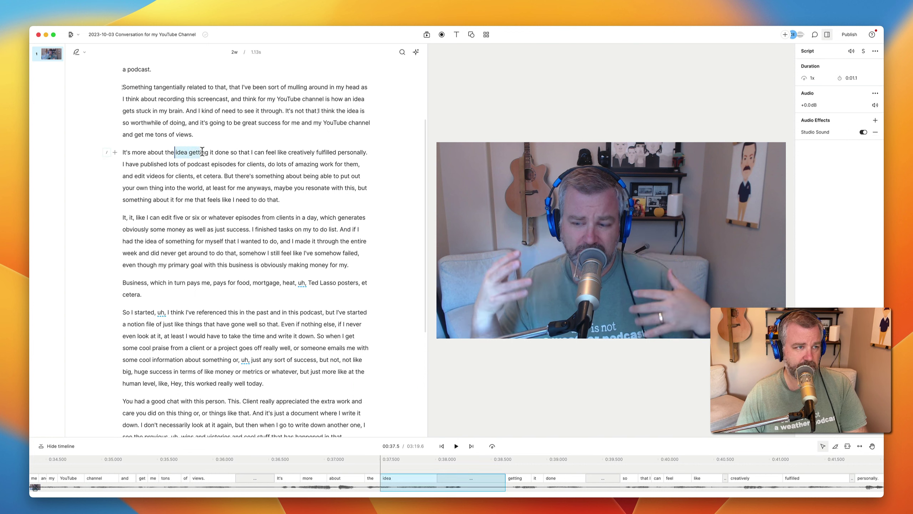
key("c")
key("Left")
key("Left")
key("Left")
key("Left")
key("Left")
key("Left")
key("Left")
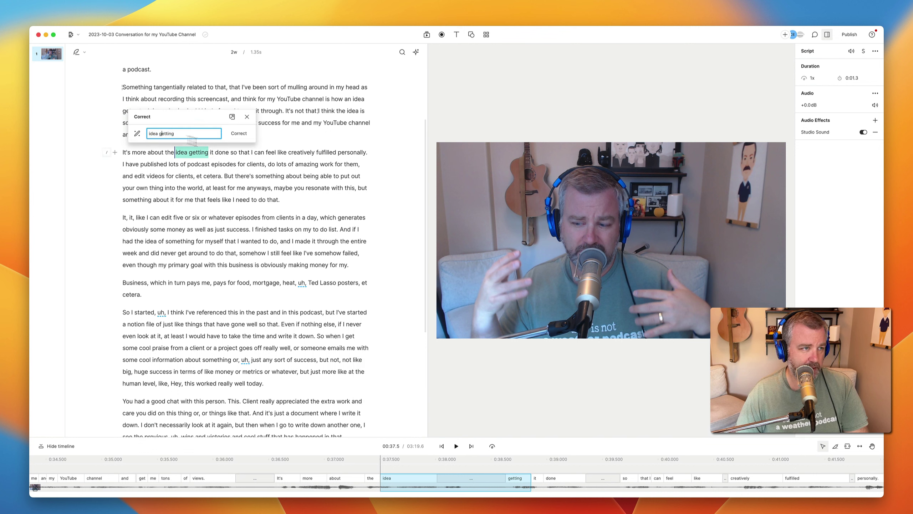
type("just")
key("Return")
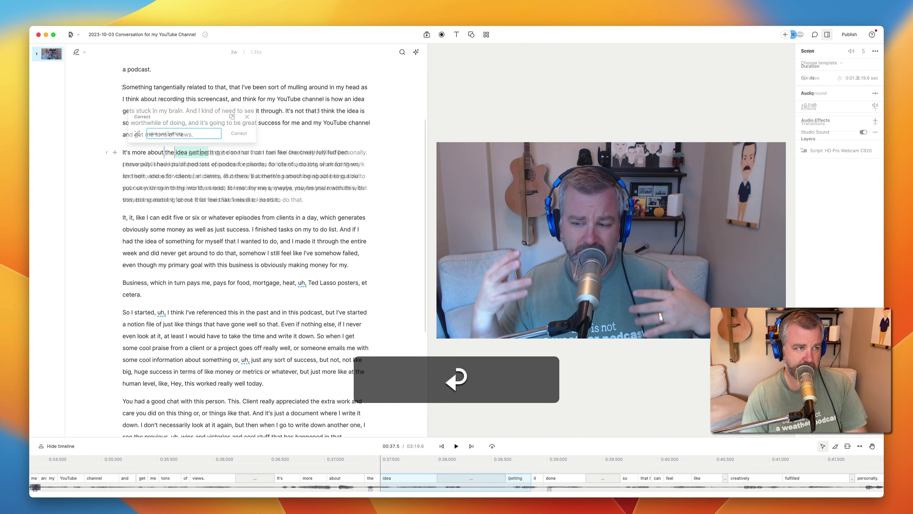
Step: Play on into the fourth paragraph and delete the false start "It, it, like" before "I can edit"
key("space")
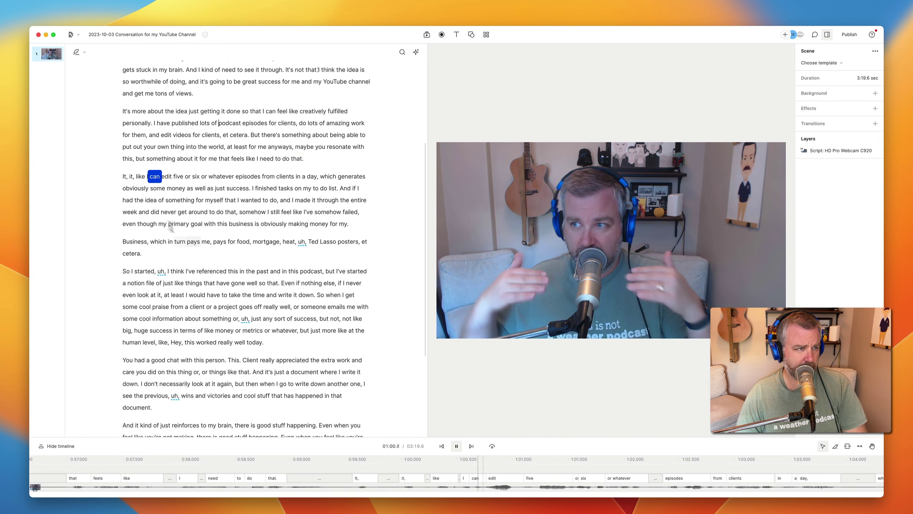
key("space")
left_click_drag(145, 175, 123, 175)
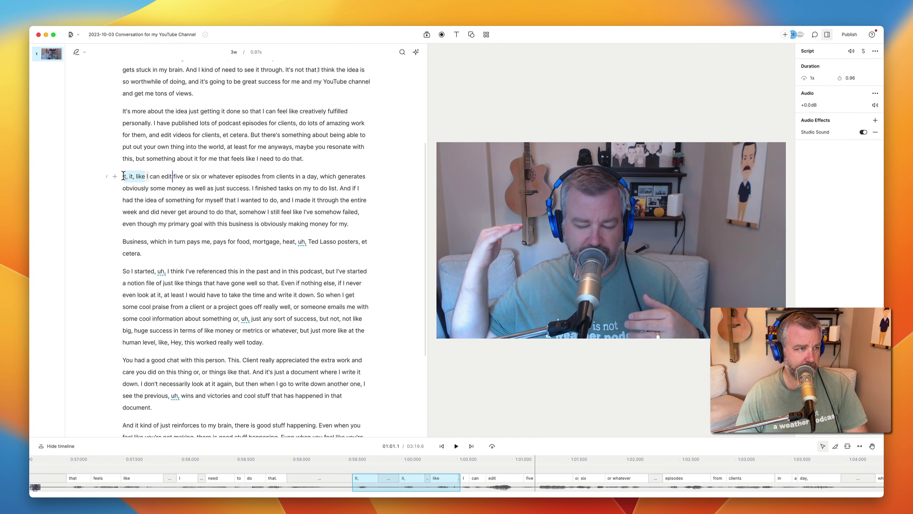
key("BackSpace")
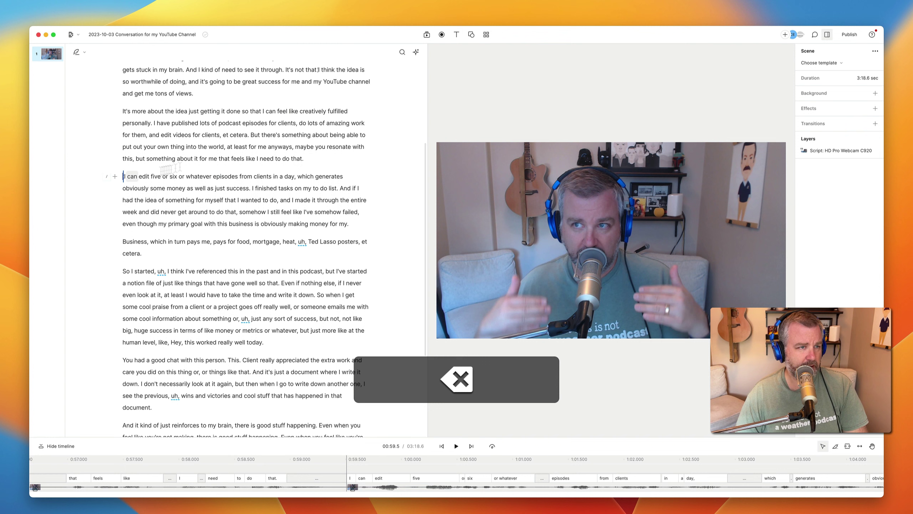
Step: Play across the join before "I can edit" and delete the repeated "somehow" before "failed"
left_click(277, 159)
key("space")
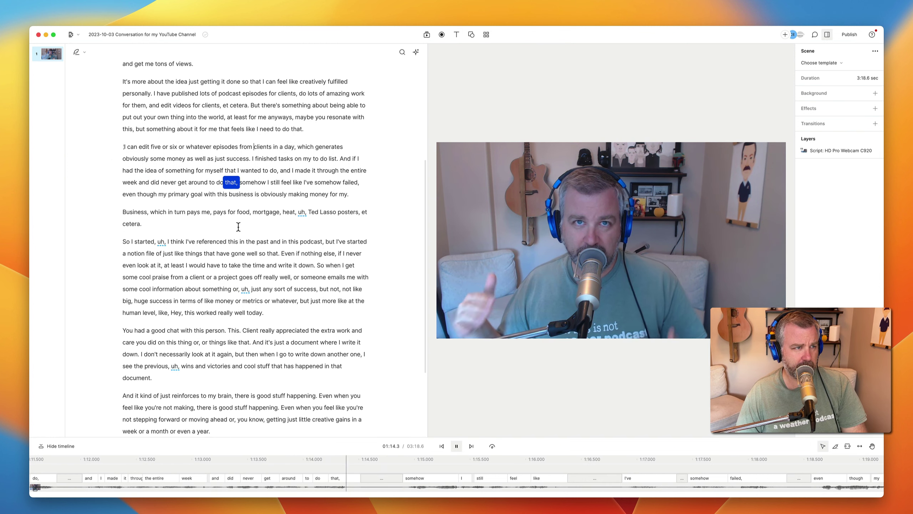
key("space")
key("space")
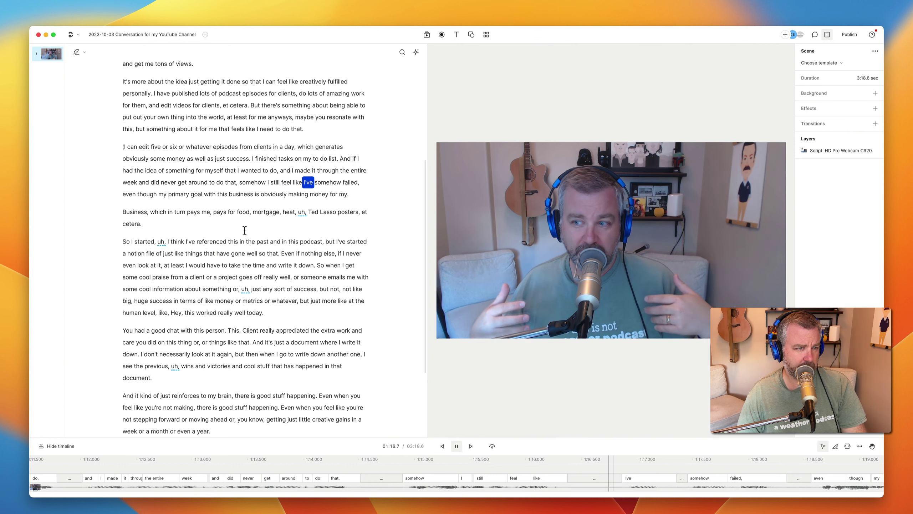
key("space")
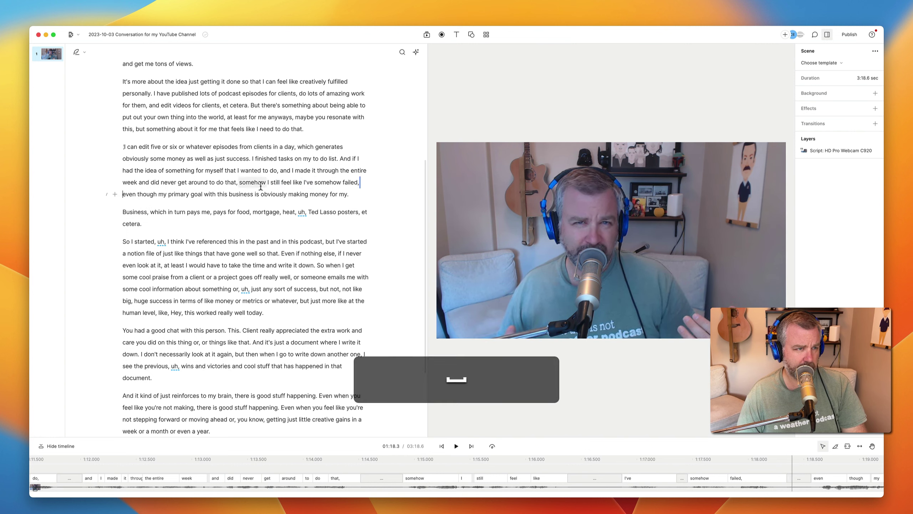
double_click(328, 182)
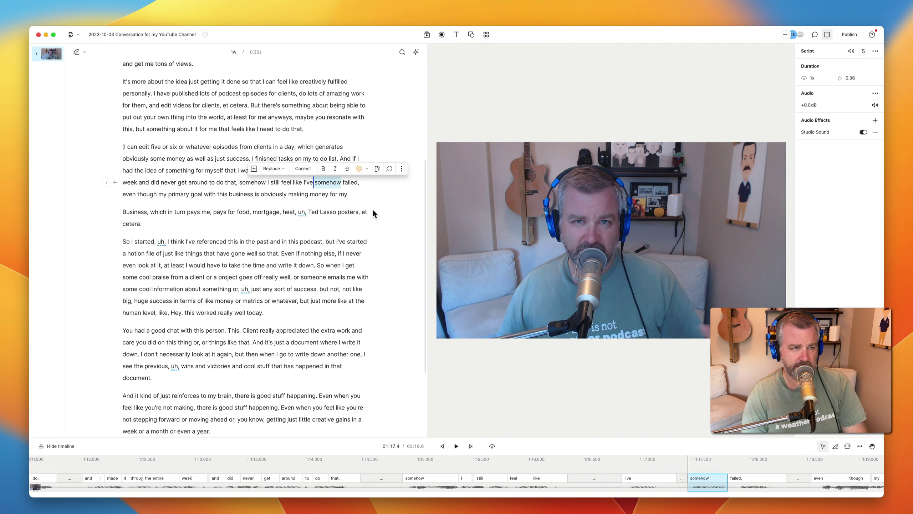
key("BackSpace")
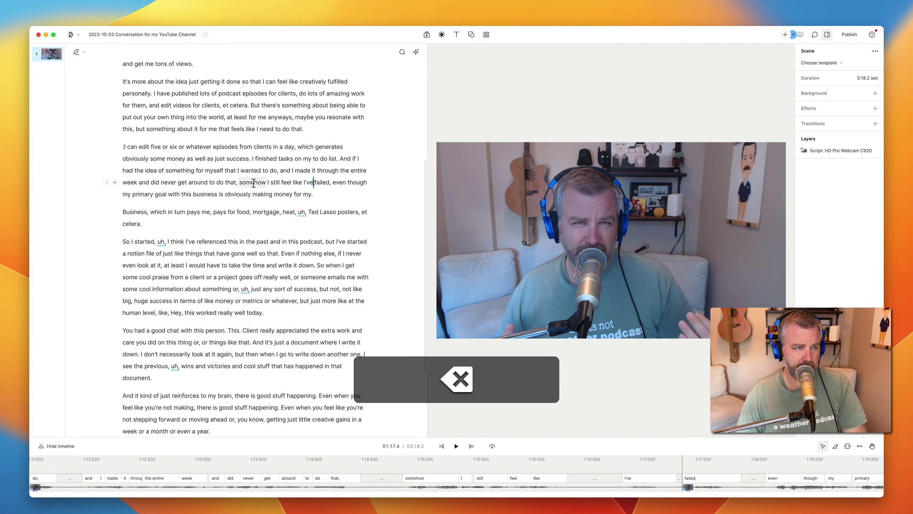
Step: Play back the "somehow I still feel" edit, remove the period after "money for my" and lowercase "business"
left_click(253, 182)
key("space")
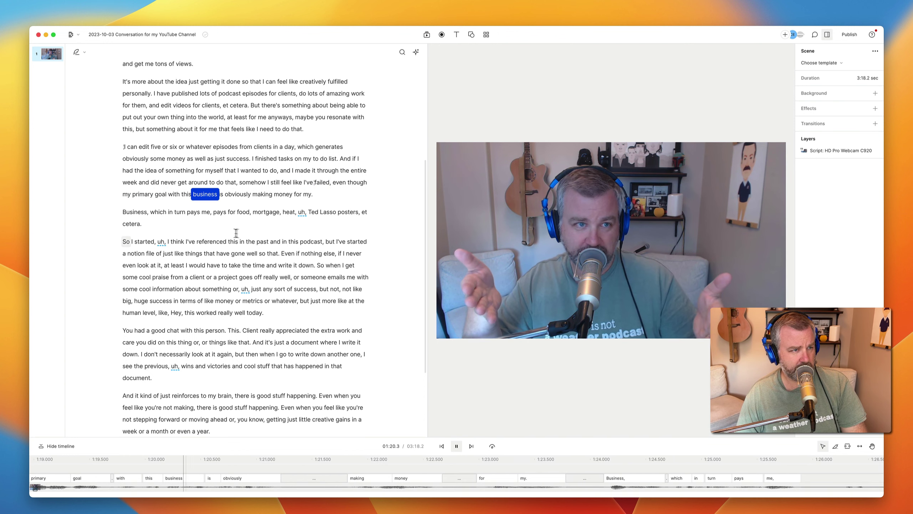
left_click(312, 205)
key("x")
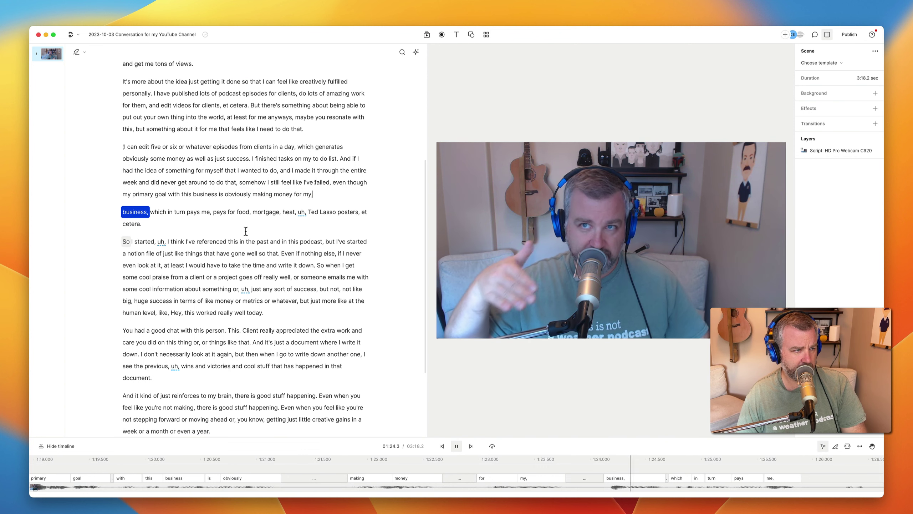
key("BackSpace")
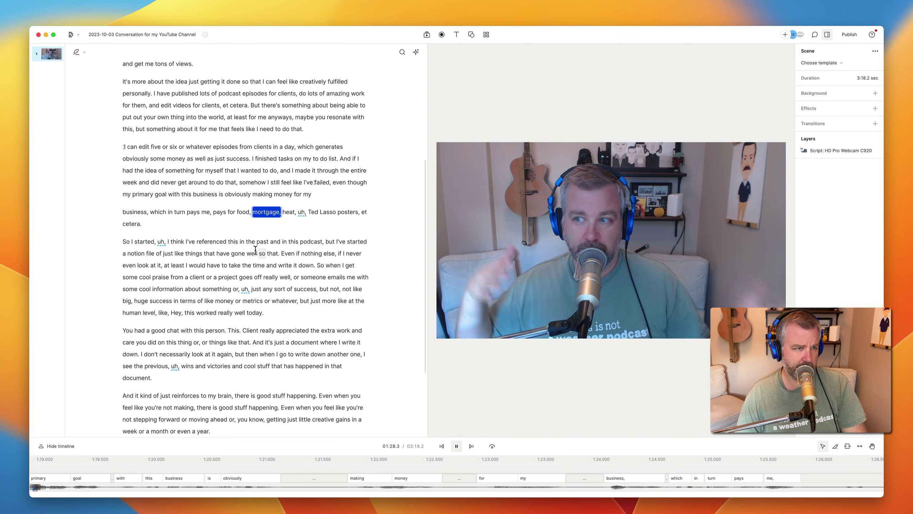
Step: Cut out about 7 seconds of silence between "et cetera." and "So I started"
scroll(253, 270, "down", 1)
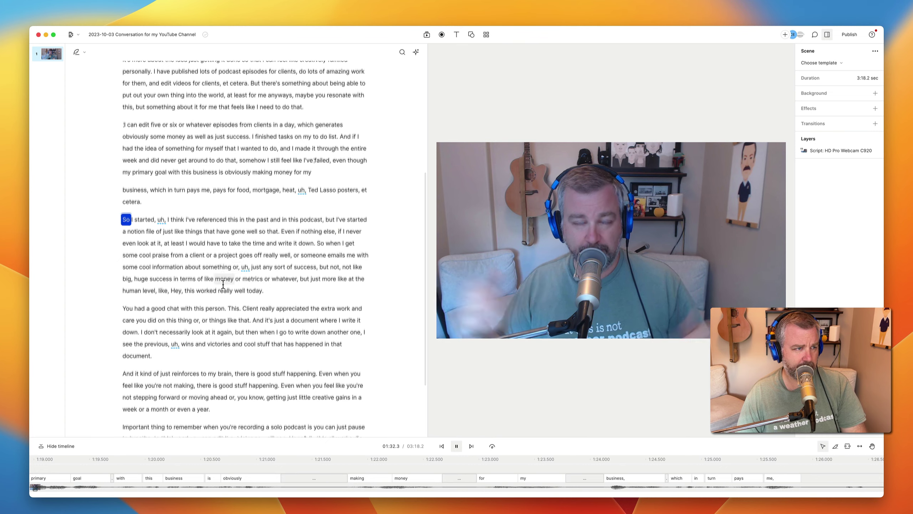
scroll(237, 248, "down", 3)
key("space")
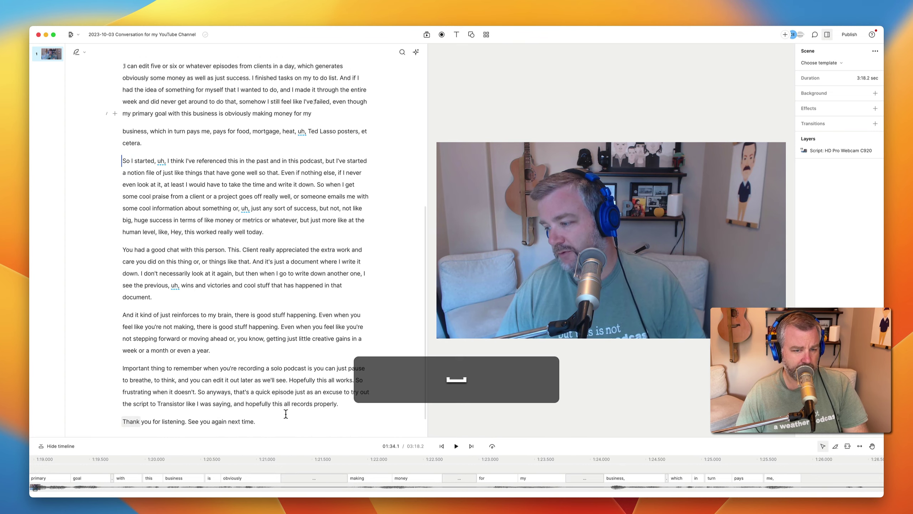
left_click(124, 161)
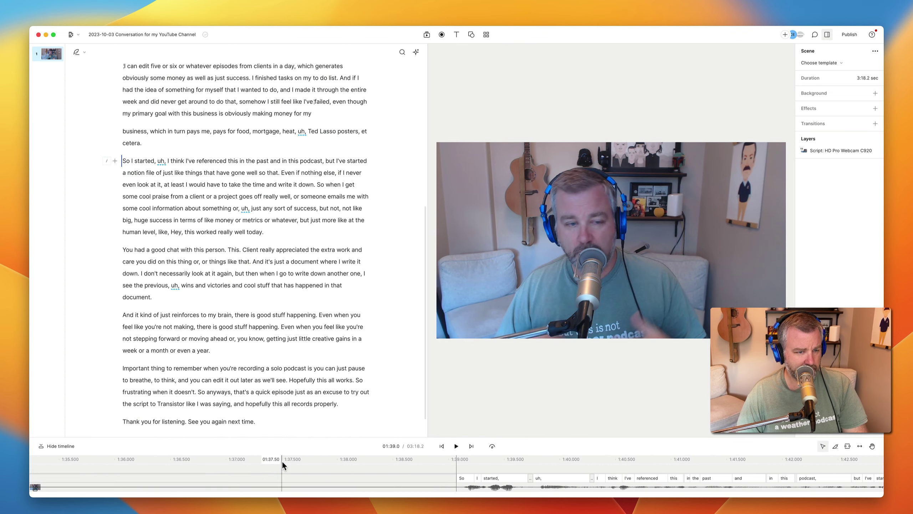
scroll(261, 486, "left", 10)
key("b")
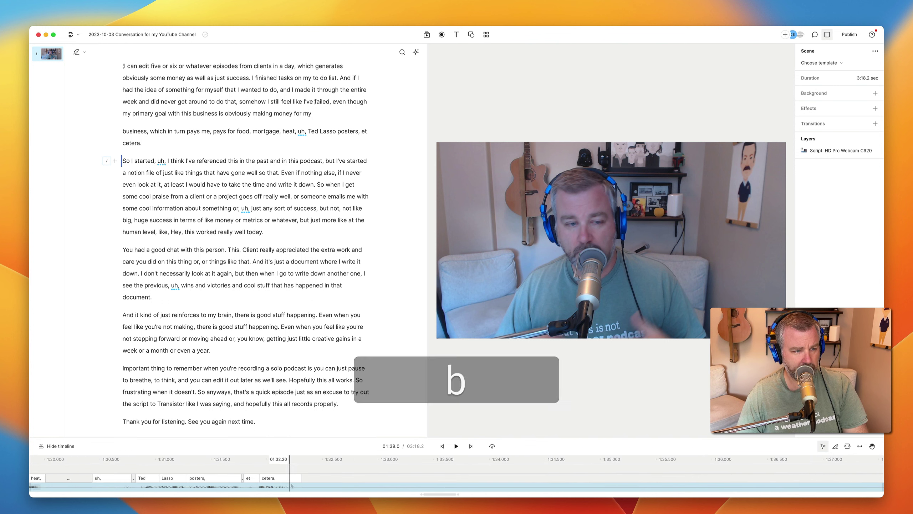
left_click(306, 487)
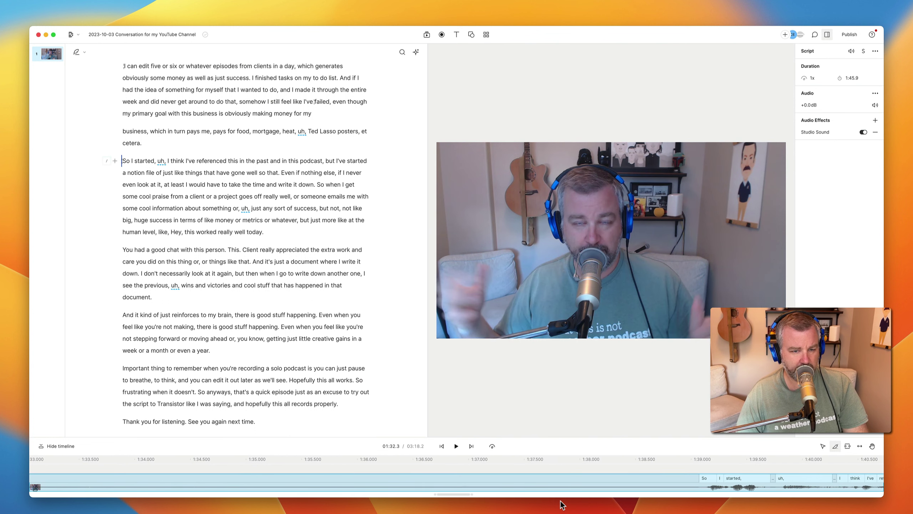
key("b")
left_click(699, 485)
key("a")
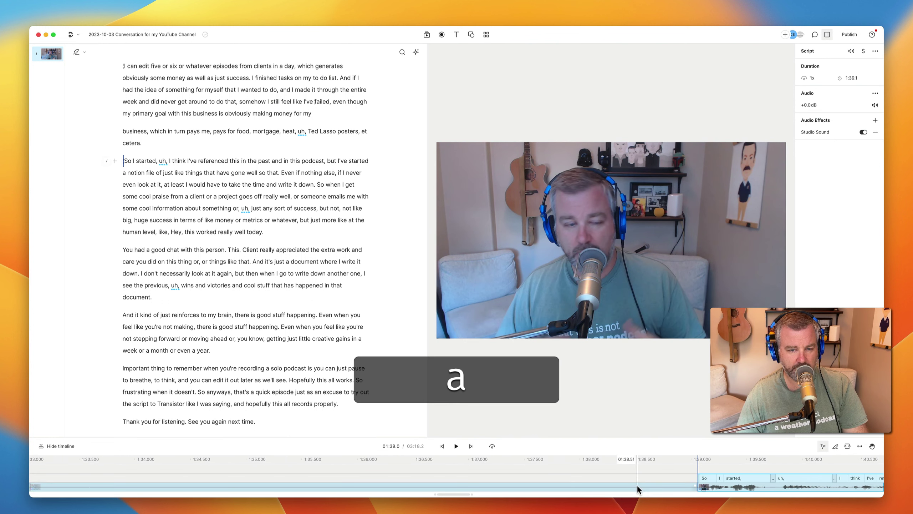
left_click(637, 485)
key("BackSpace")
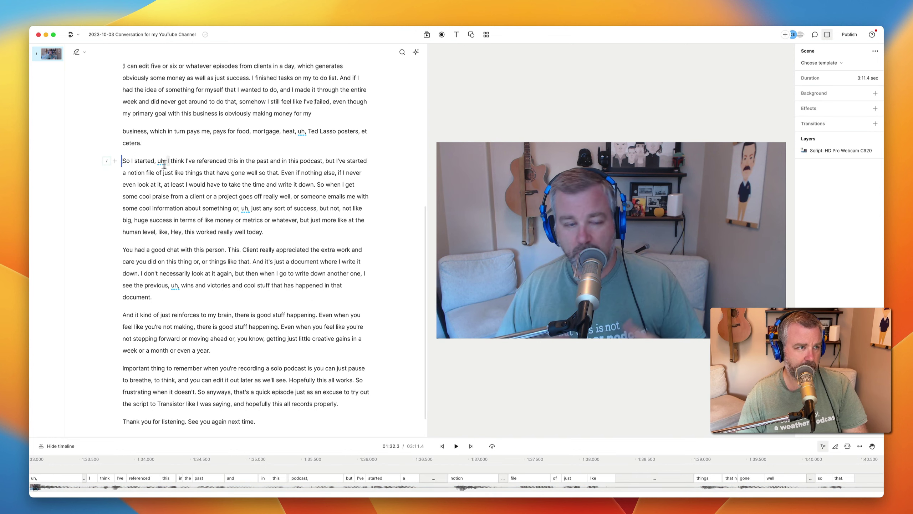
Step: Play across the silence cut and delete "So I started, uh," before "I think I've referenced this"
key("space")
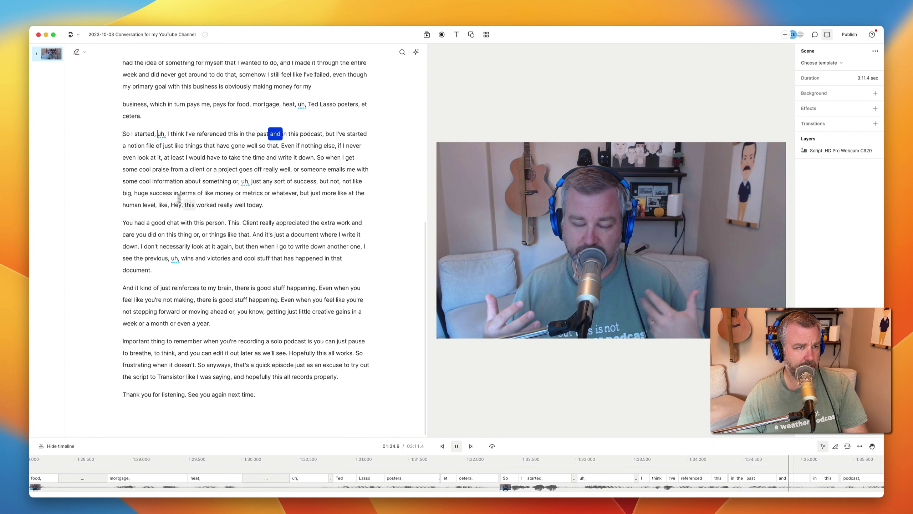
key("space")
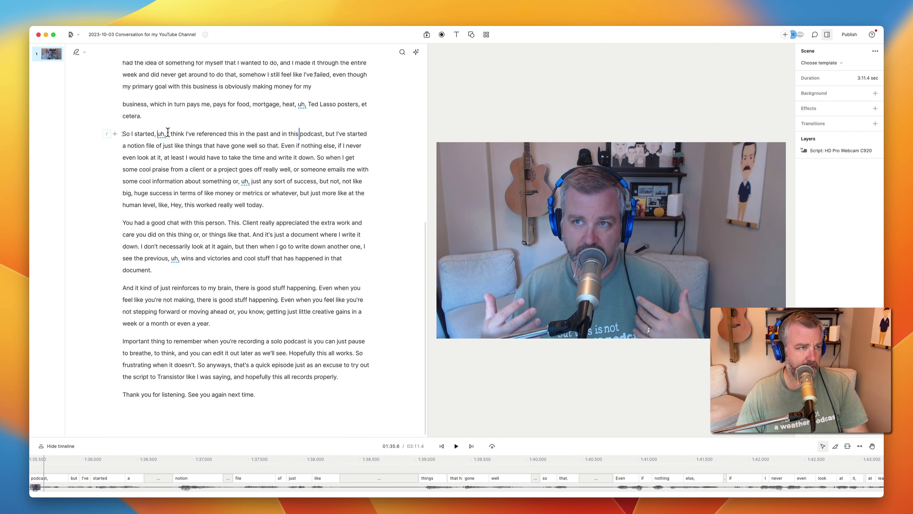
left_click_drag(168, 132, 138, 132)
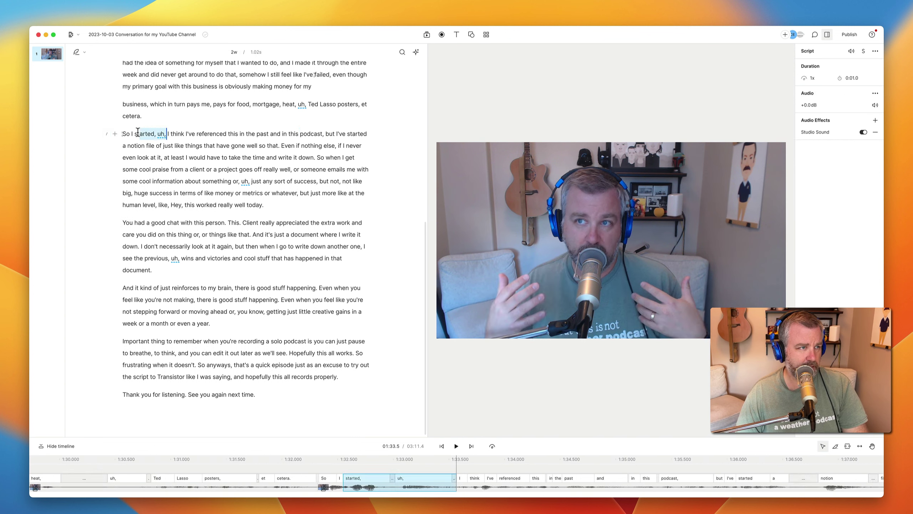
key("BackSpace")
Step: Capitalize "Notion", change "well so that. Even" to "well, so that even" in the same paragraph, and play on
key("space")
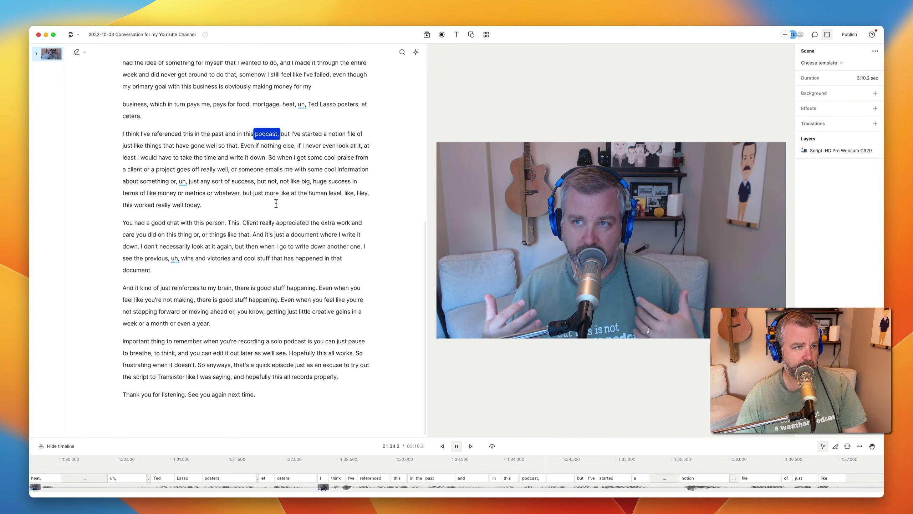
key("super+z")
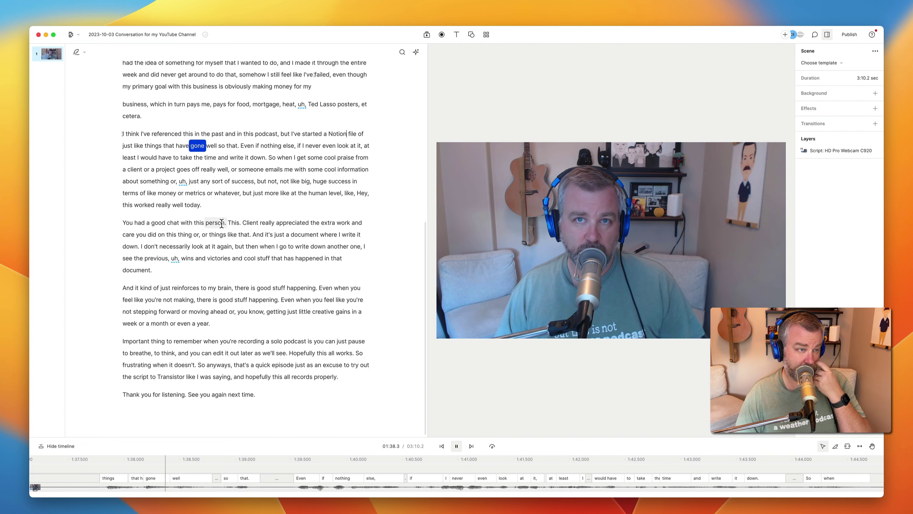
key("space")
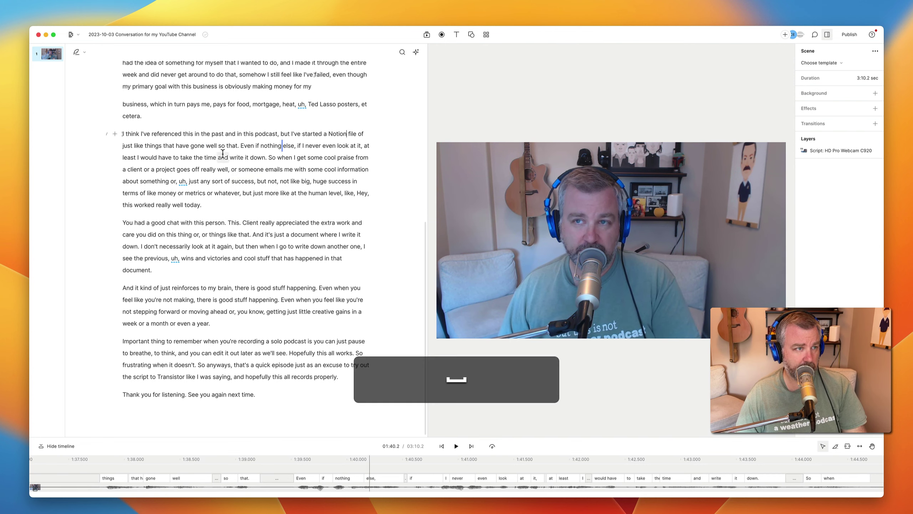
key("x")
key("x")
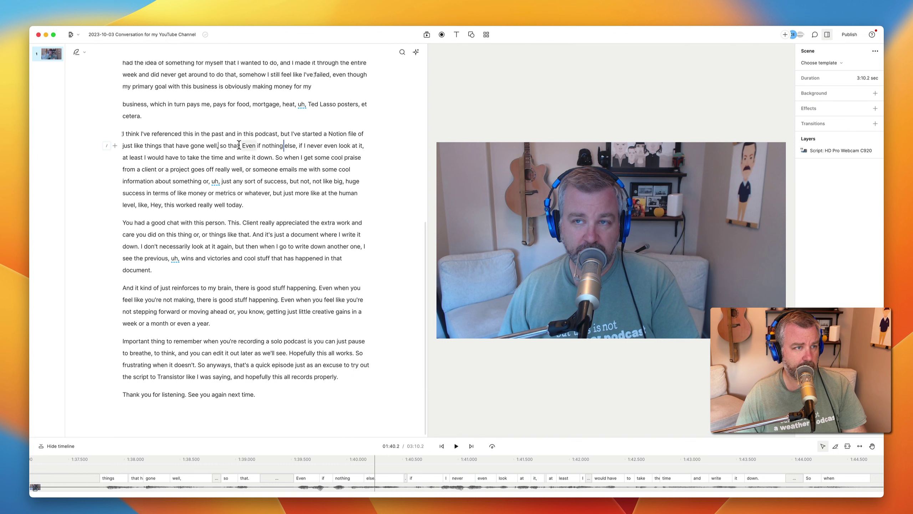
key("x")
key("x")
key("space")
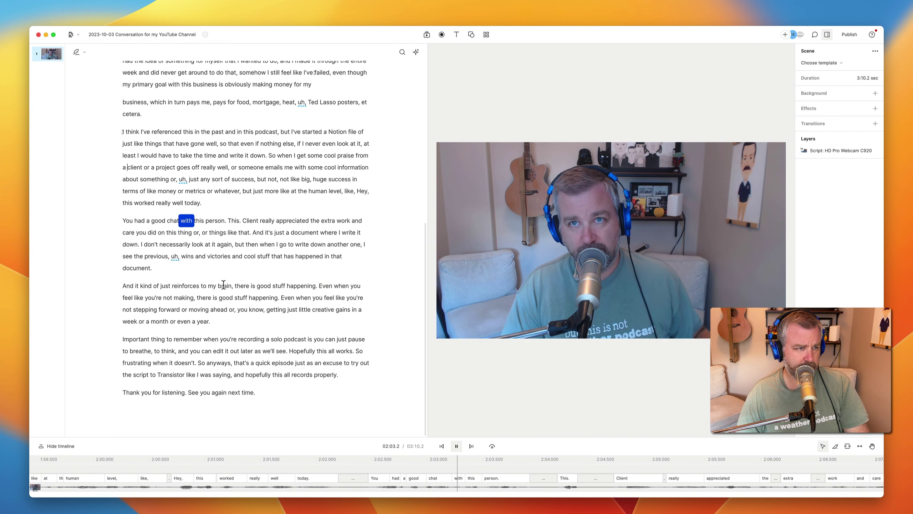
Step: Join "This. Client" into "This client", delete "or," after "on this thing" and play on
key("x")
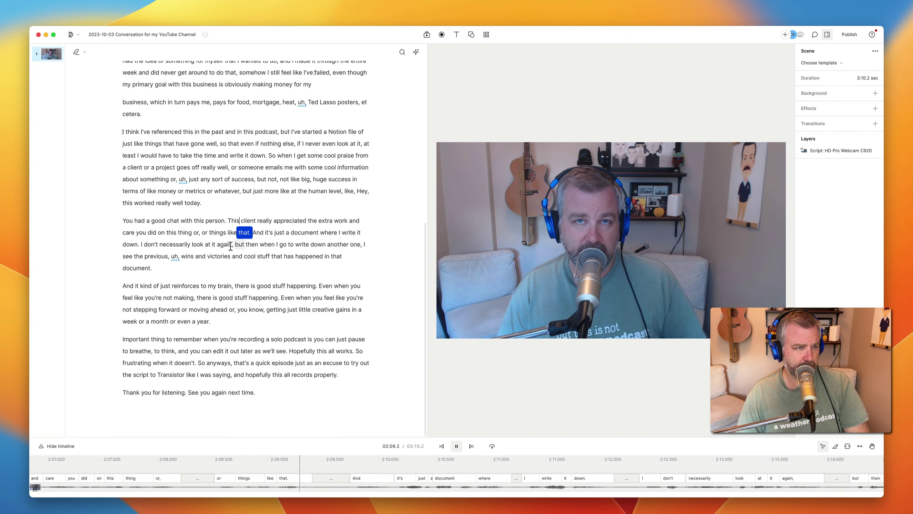
key("space")
double_click(196, 231)
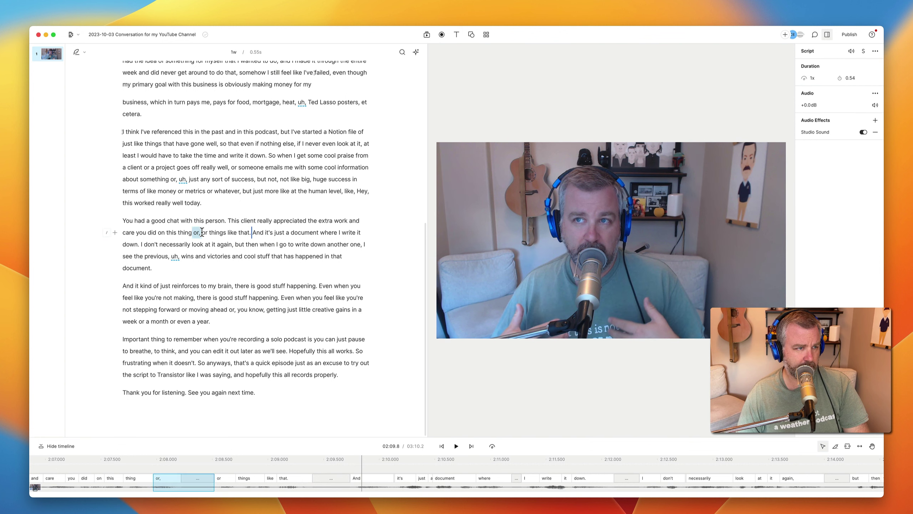
key("BackSpace")
key("space")
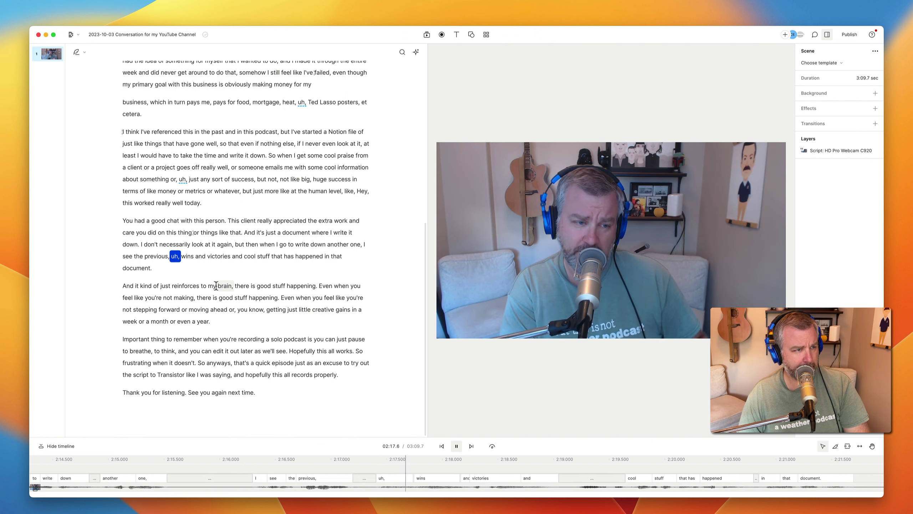
Step: Delete "uh," before "wins and victories", remove the comma after "previous" and play across the edit
key("space")
double_click(171, 255)
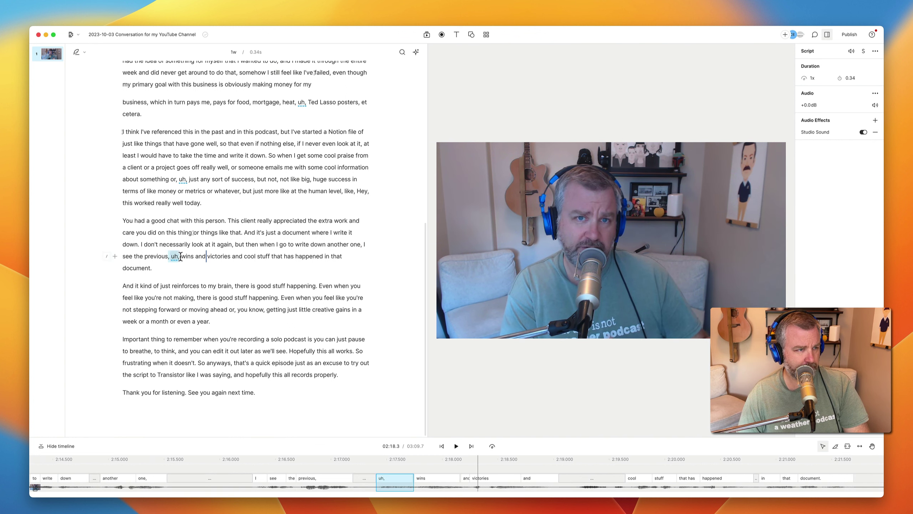
key("BackSpace")
left_click(155, 270)
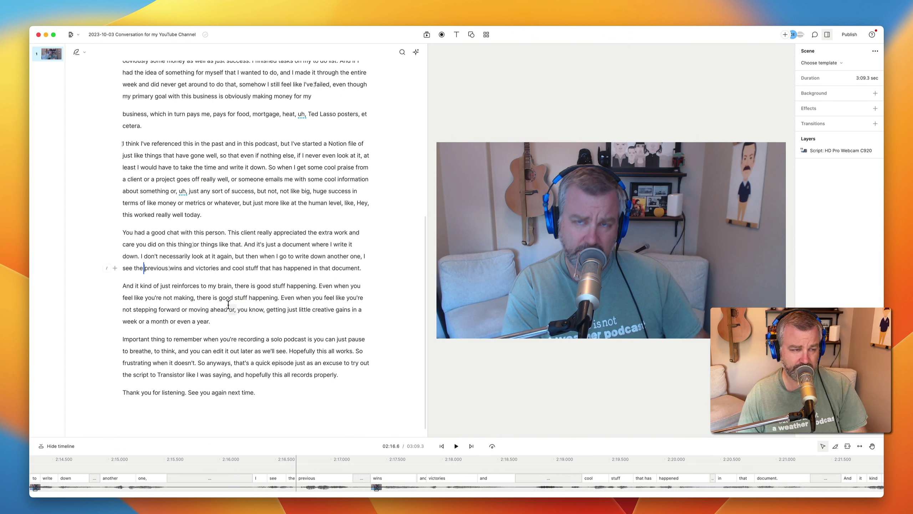
key("space")
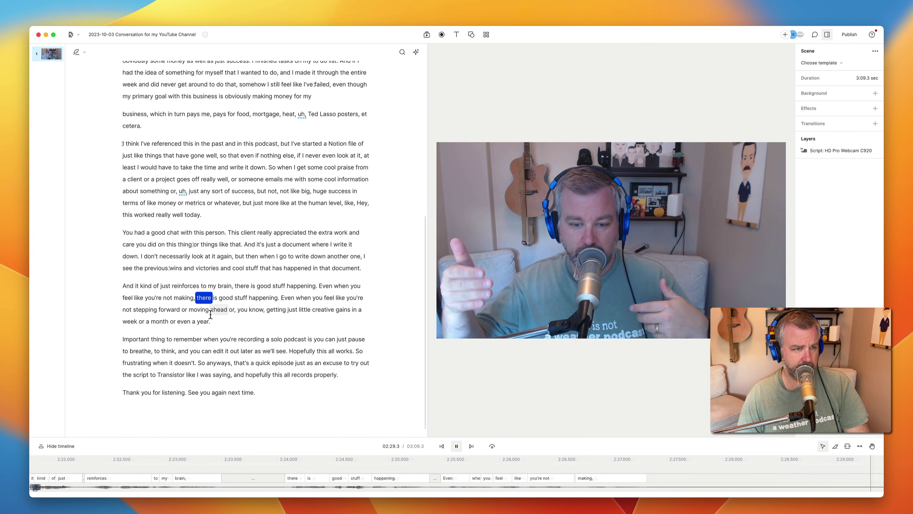
Step: Delete the repeated take "there is good stuff happening. Even when you feel like you're not making," and play on
key("space")
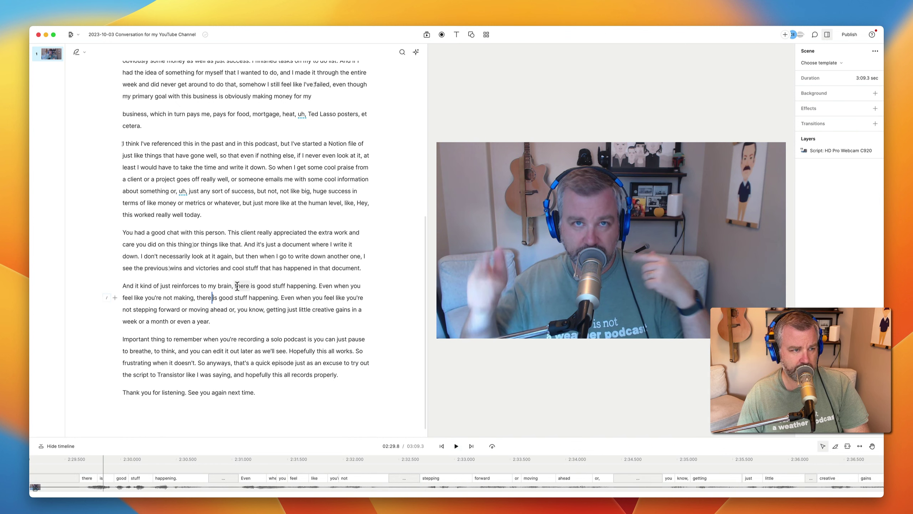
left_click_drag(236, 285, 200, 295)
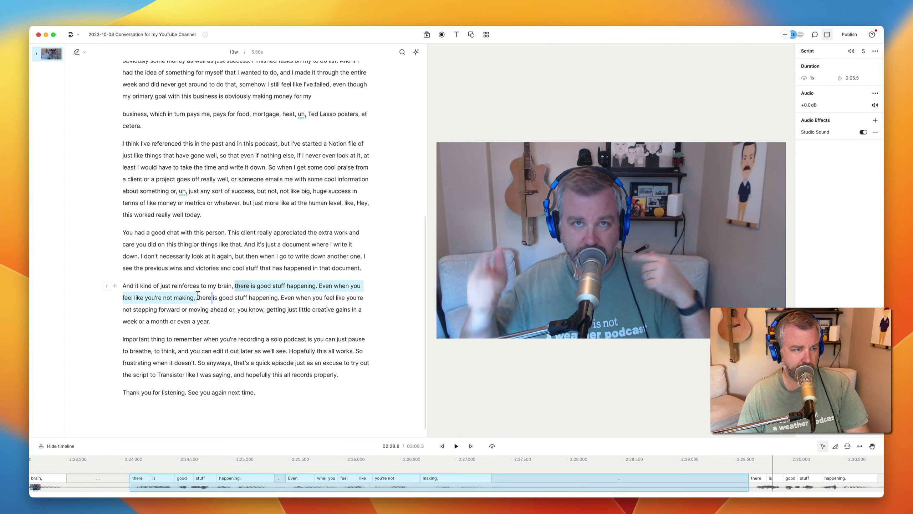
key("BackSpace")
key("space")
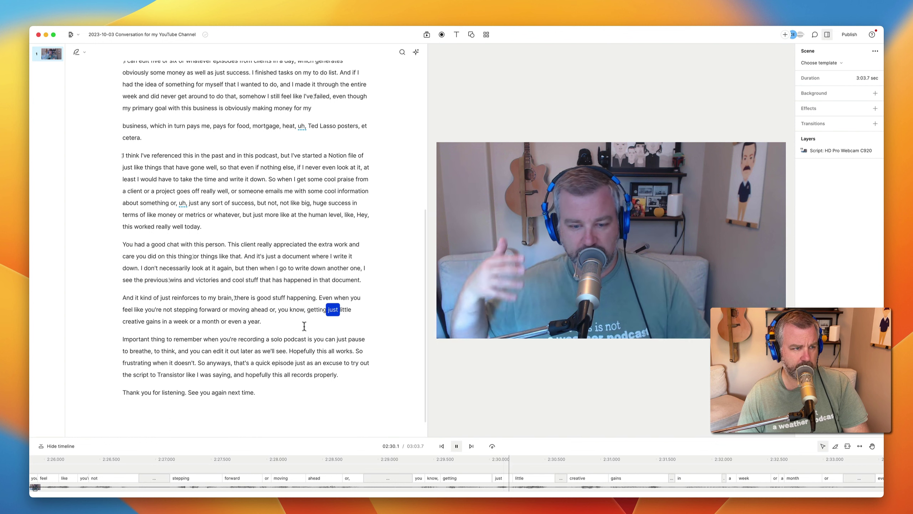
Step: Delete "you know," before "getting just little creative gains" and remove the comma after "or"
key("space")
left_click_drag(276, 309, 304, 310)
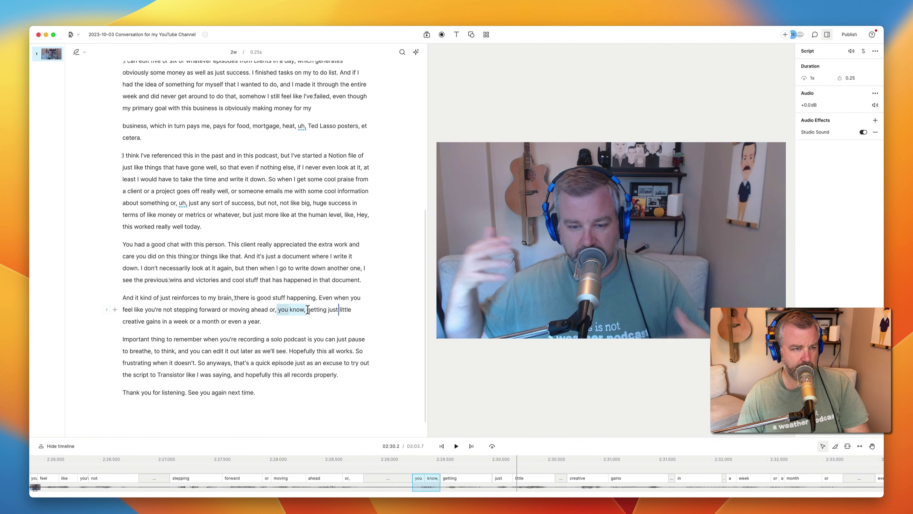
key("BackSpace")
key("Left")
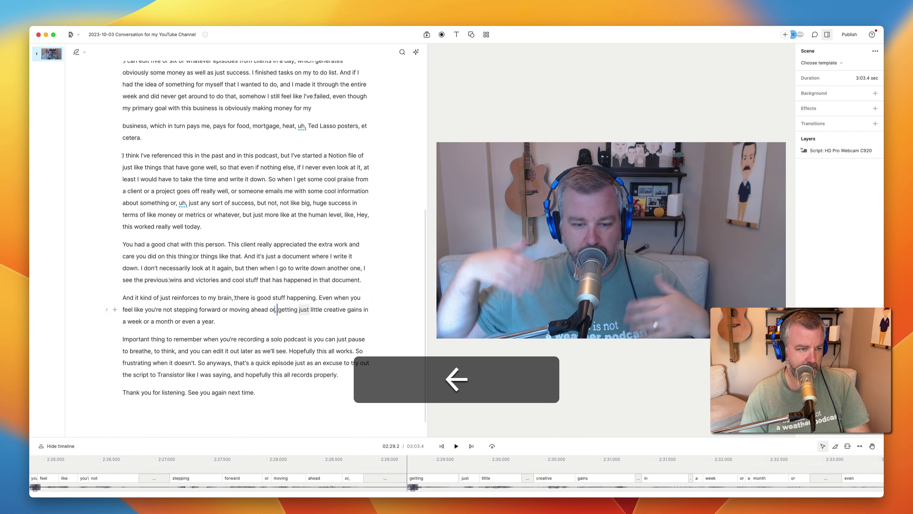
key("Delete")
Step: Place the playhead before "ahead", search the transcript for all filler words and close the results
left_click(258, 309)
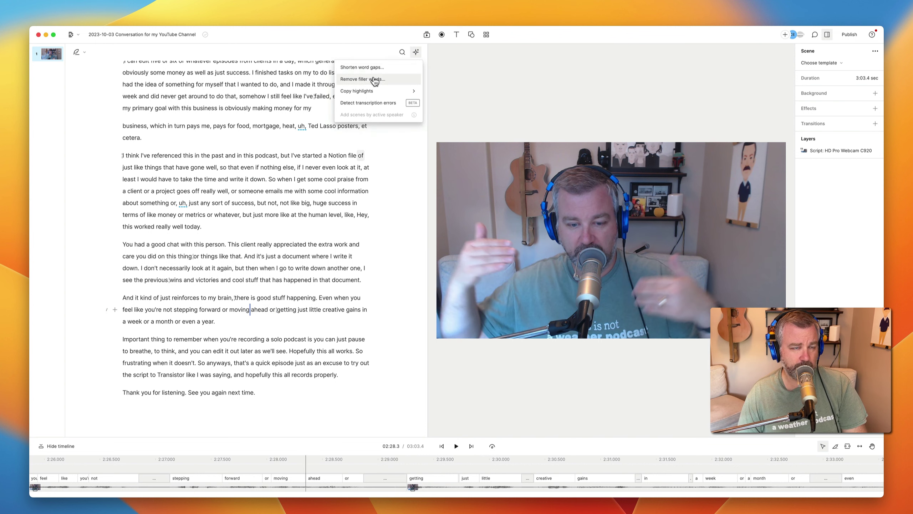
left_click(373, 78)
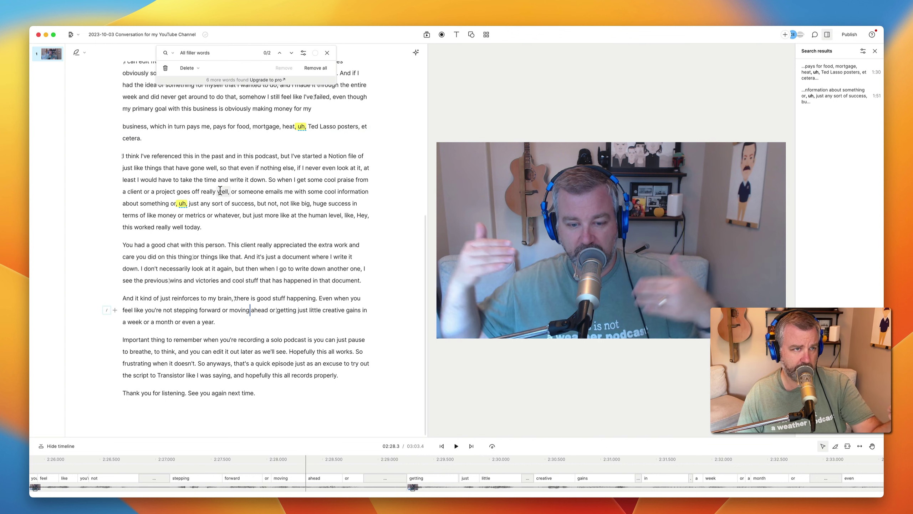
left_click(327, 53)
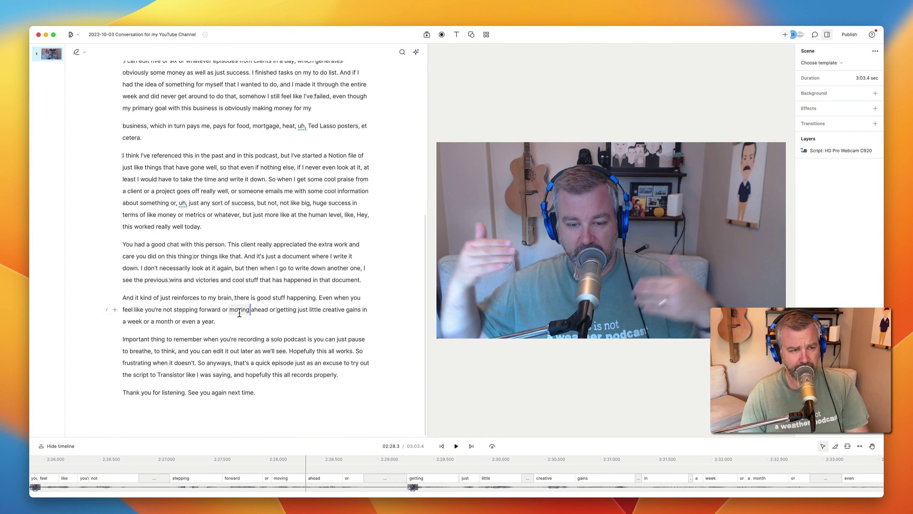
Step: Play on past "even a year." and split the clip in the silence right after it
key("space")
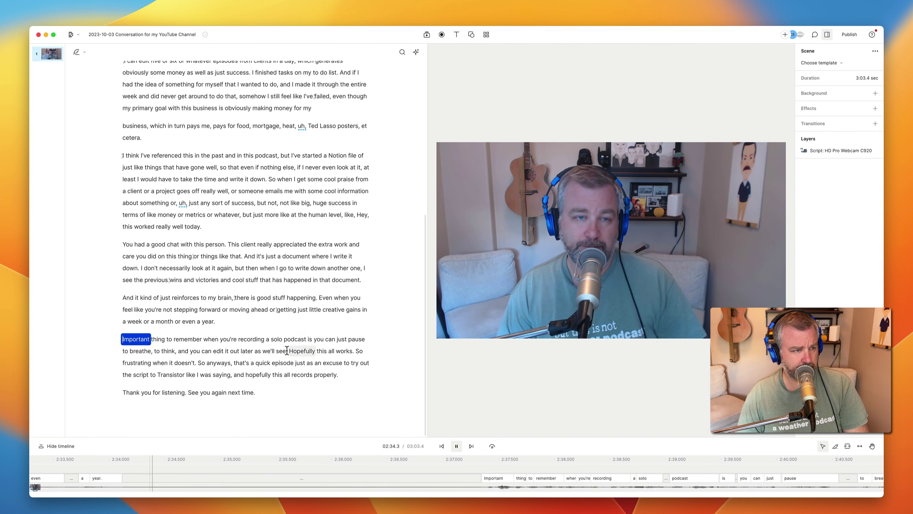
key("b")
key("b")
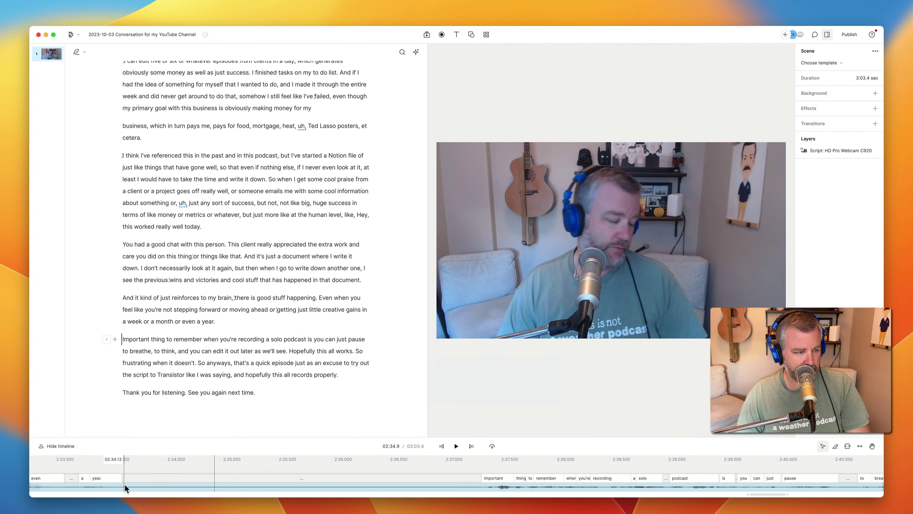
left_click(124, 483)
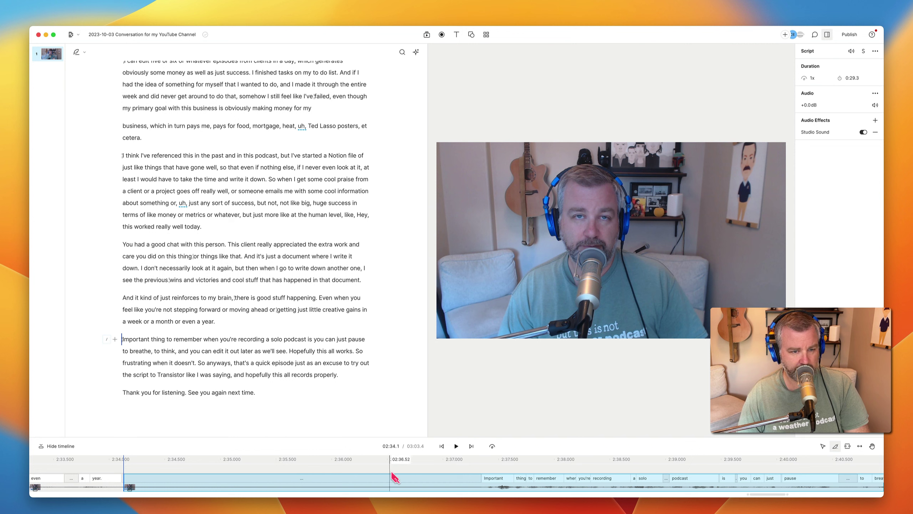
Step: Split the clip just before "So anyways" and delete the roughly 16-second aside starting "Important thing to remember"
scroll(566, 484, "right", 5)
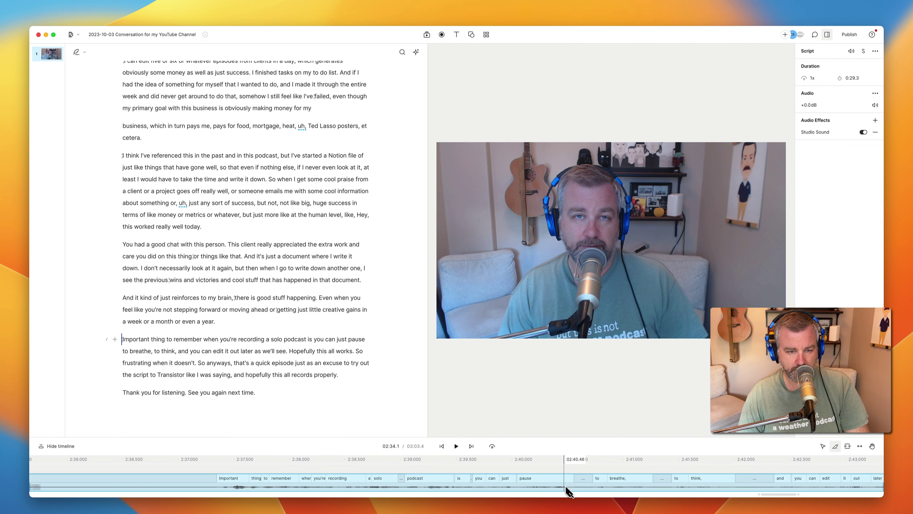
scroll(560, 484, "right", 5)
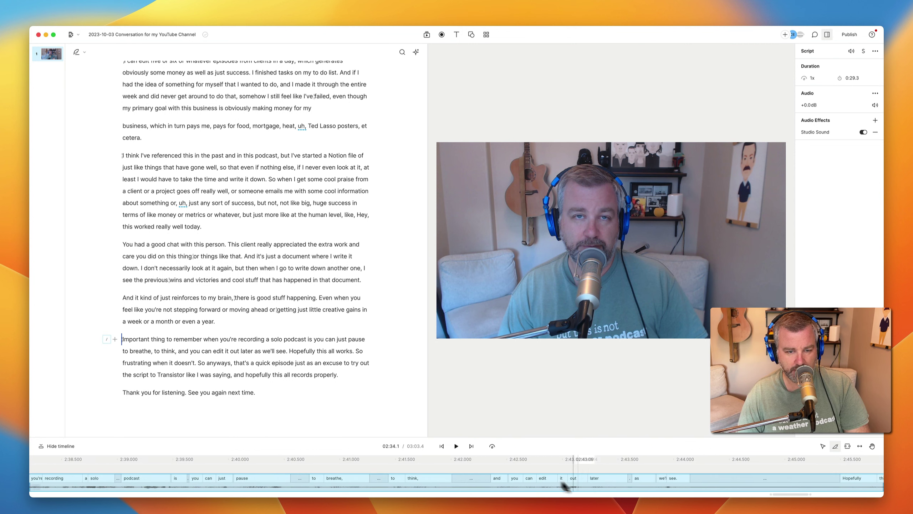
scroll(562, 483, "right", 4)
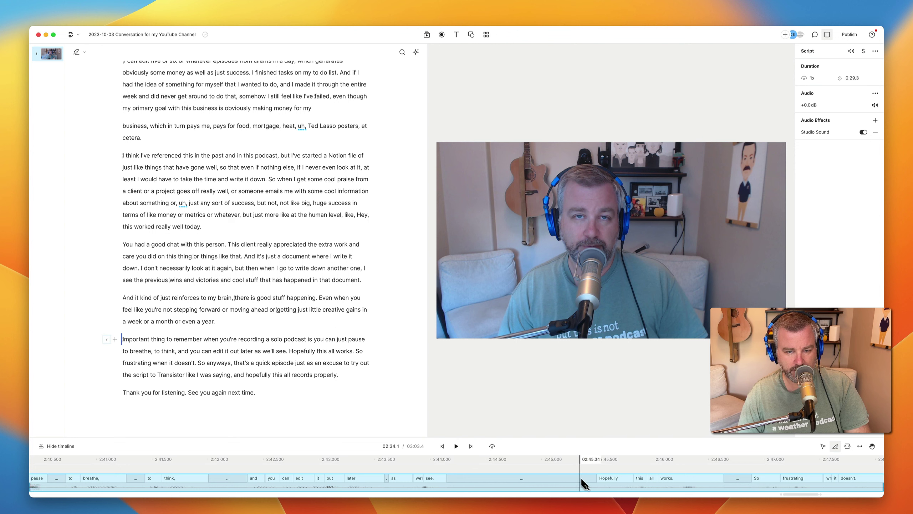
scroll(593, 485, "right", 1)
scroll(664, 485, "right", 10)
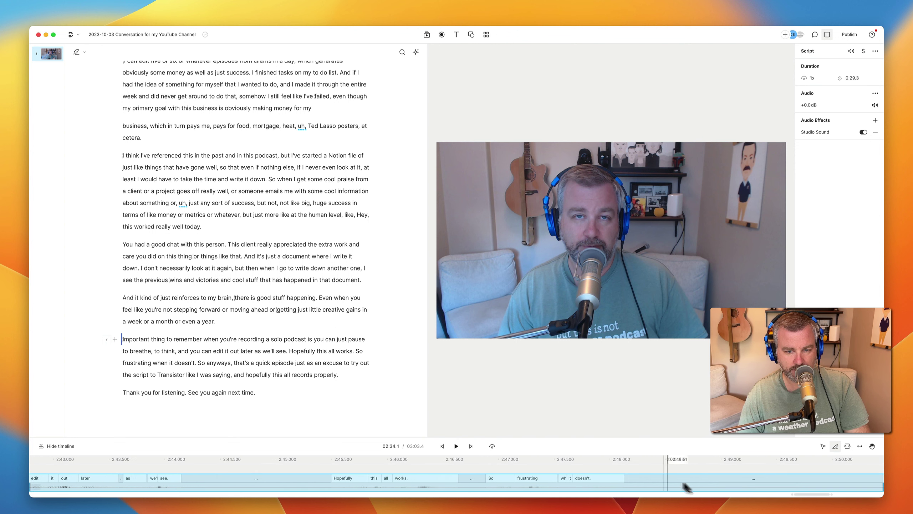
key("b")
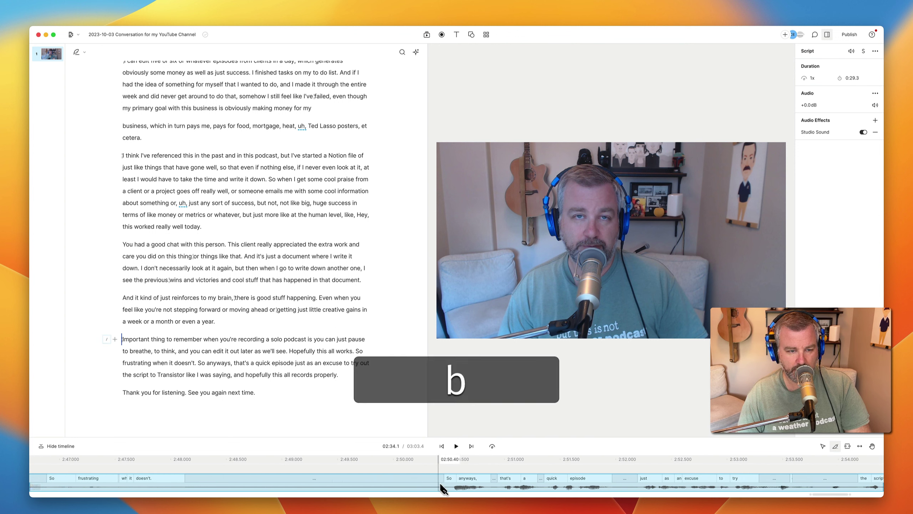
key("a")
left_click(398, 487)
key("BackSpace")
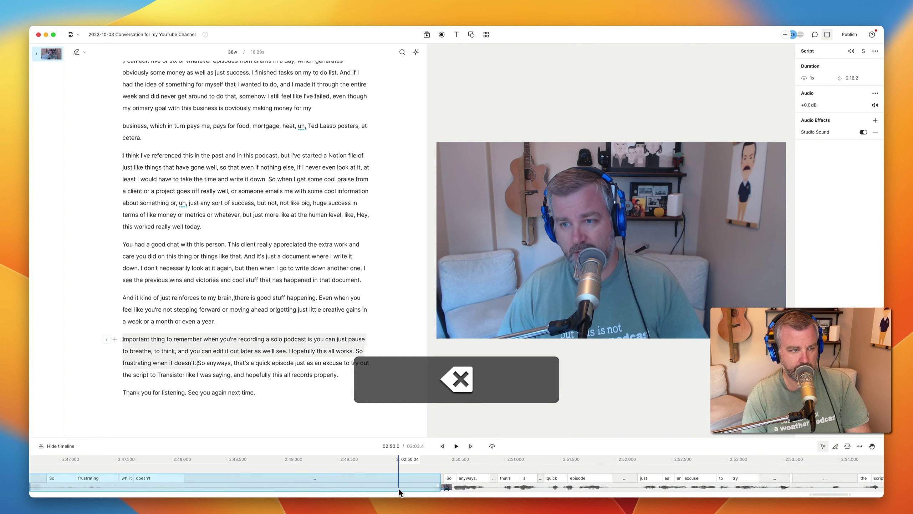
Step: Play across the cut, correct "script" before "to Transistor" to "Descript" and play on
key("space")
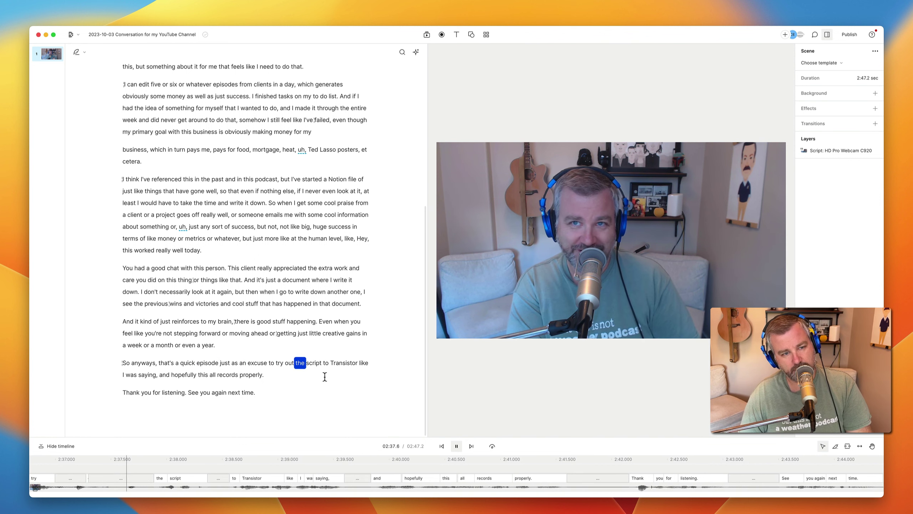
type("cD")
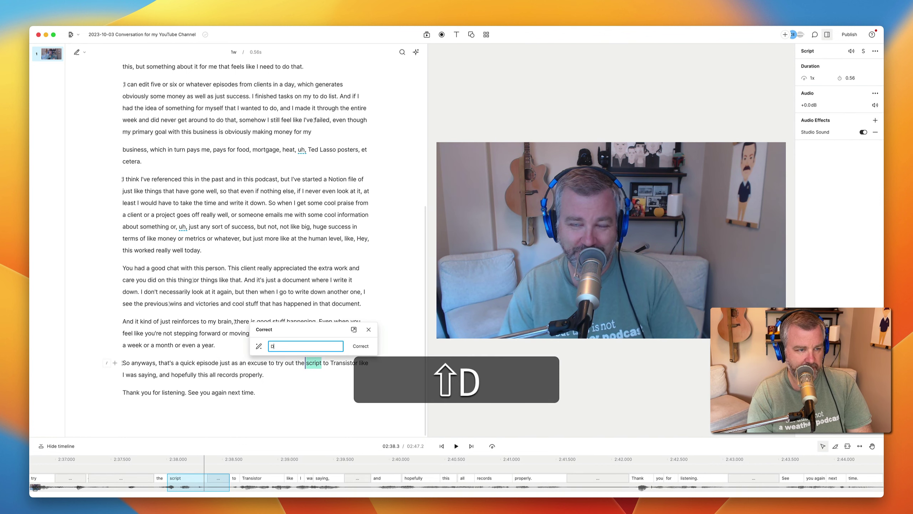
type("escript")
key("Return")
key("space")
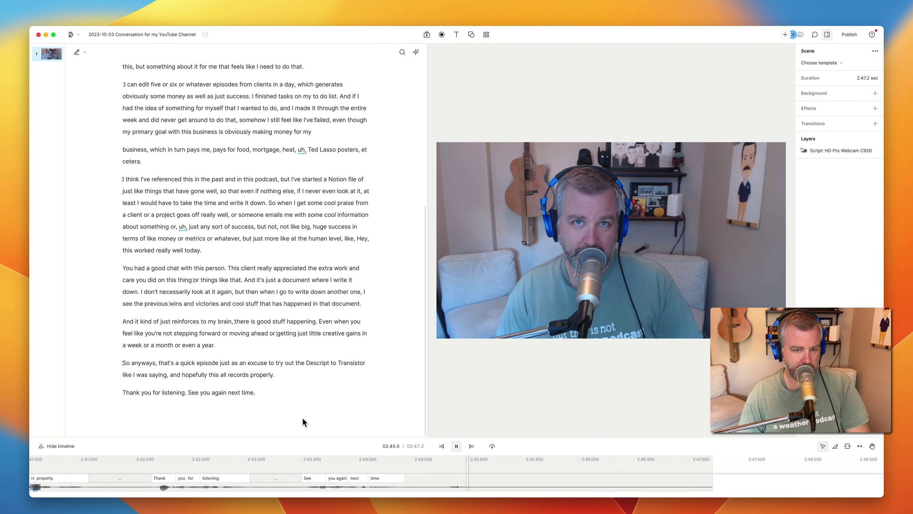
Step: Correct the transcript's last word to "time. Bye."
key("space")
type("c")
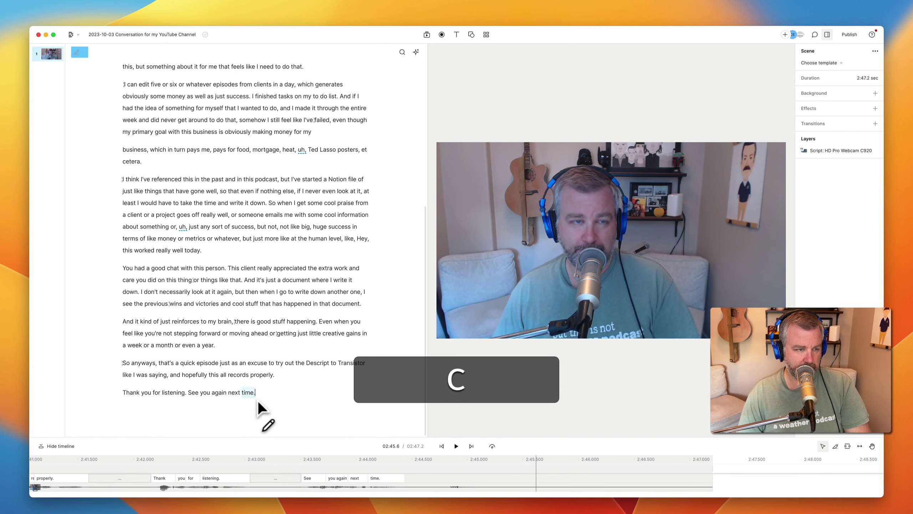
type(" Buy")
key("BackSpace")
key("BackSpace")
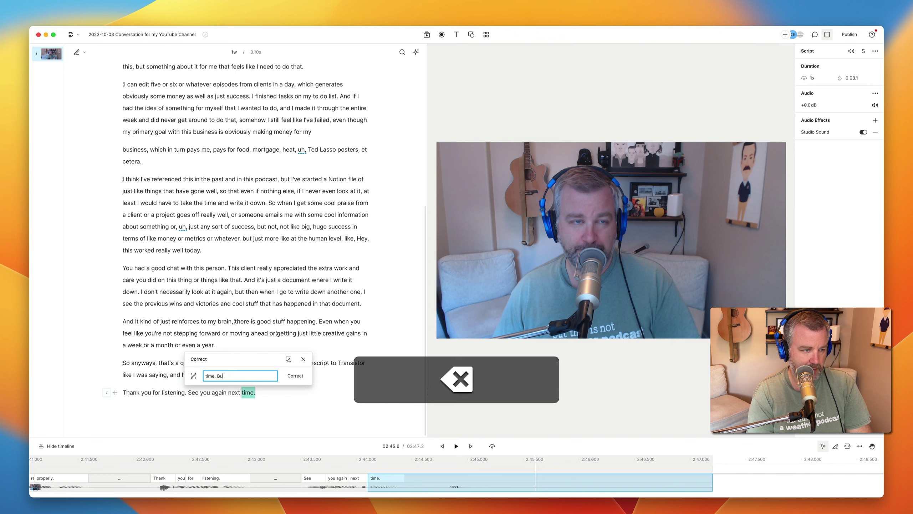
type("ye")
key("Return")
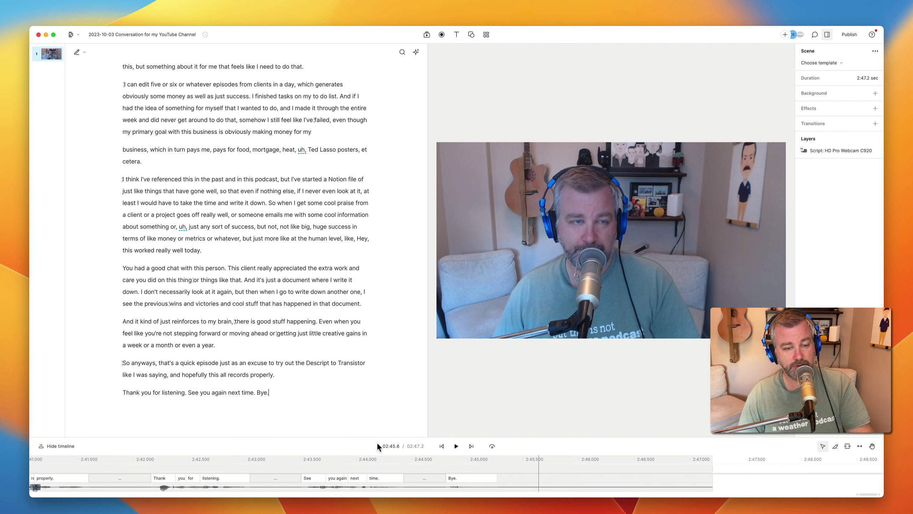
Step: Split the clip after "Bye." and delete the remaining 1.5 seconds at the end
key("b")
left_click(544, 485)
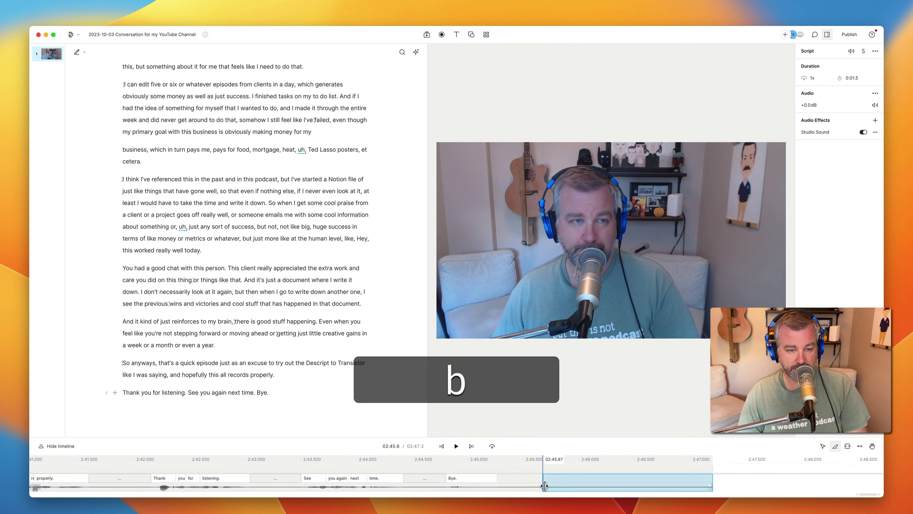
key("BackSpace")
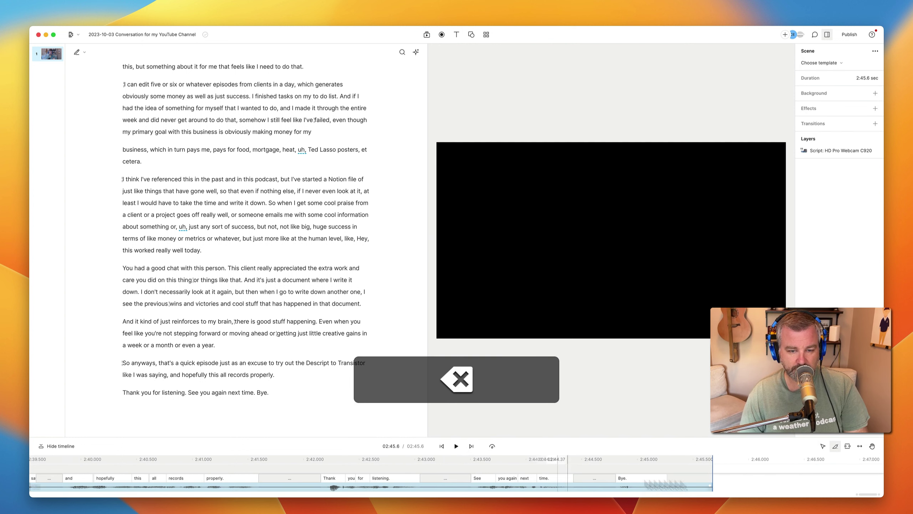
Step: Add a short fade-out at the very end of the clip and play back the ending
key("a")
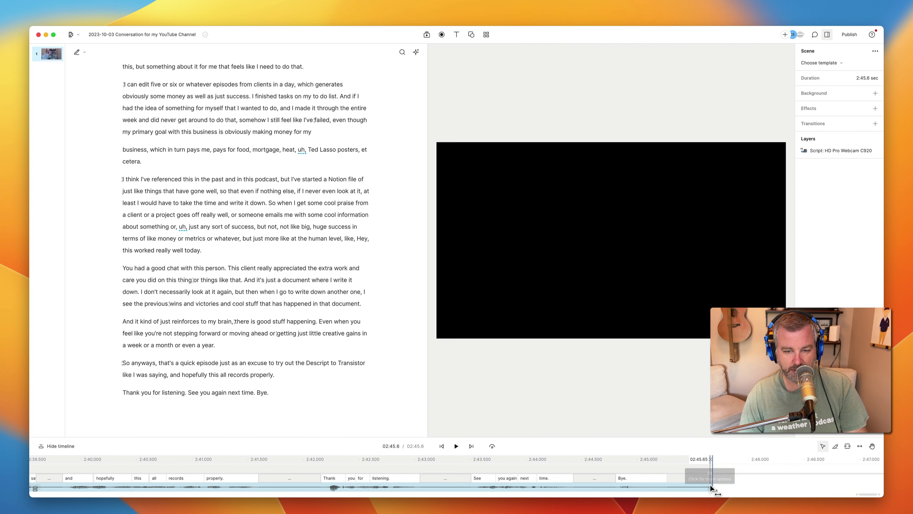
left_click_drag(710, 485, 685, 486)
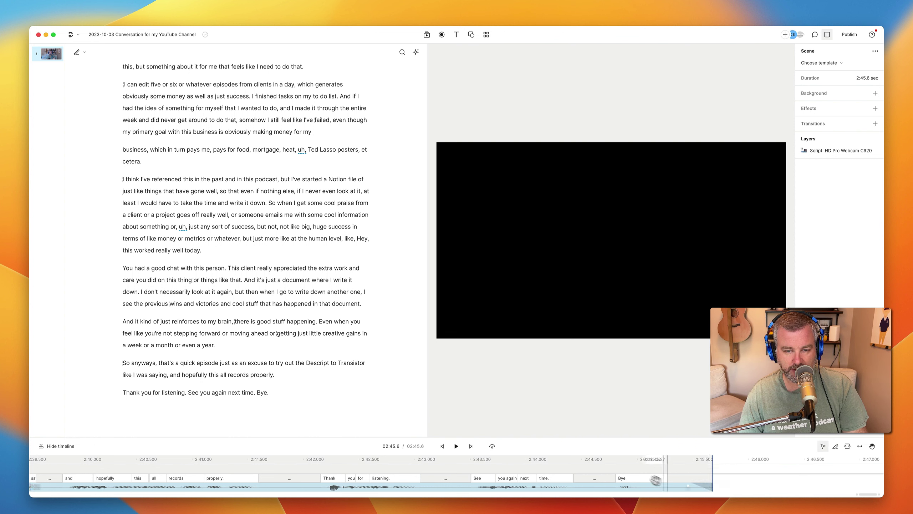
key("space")
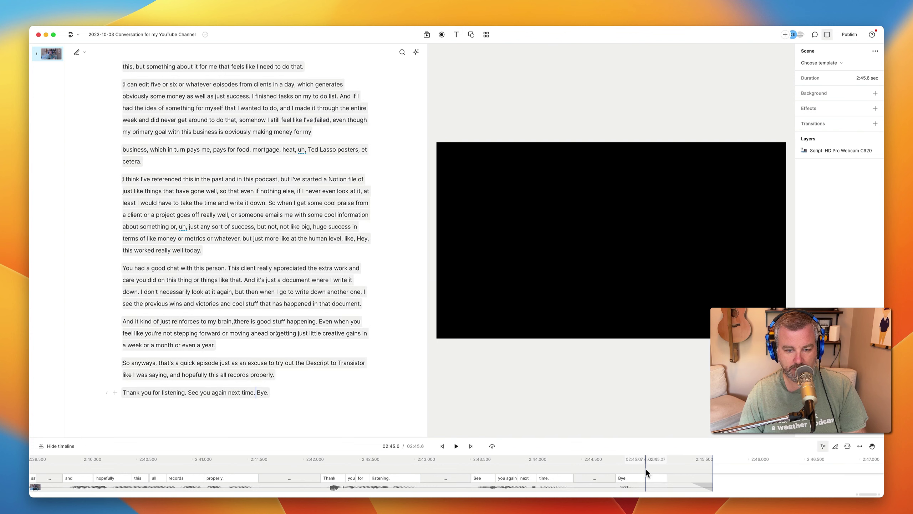
key("space")
scroll(544, 464, "left", 10)
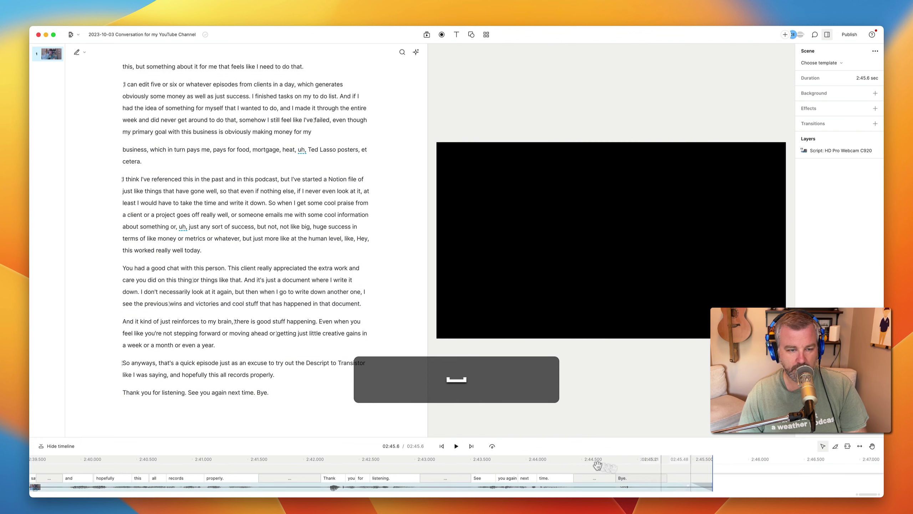
Step: Extend the start of the clip slightly, give it a fade-in of about 0.05 s and play back the opening
scroll(545, 464, "left", 20)
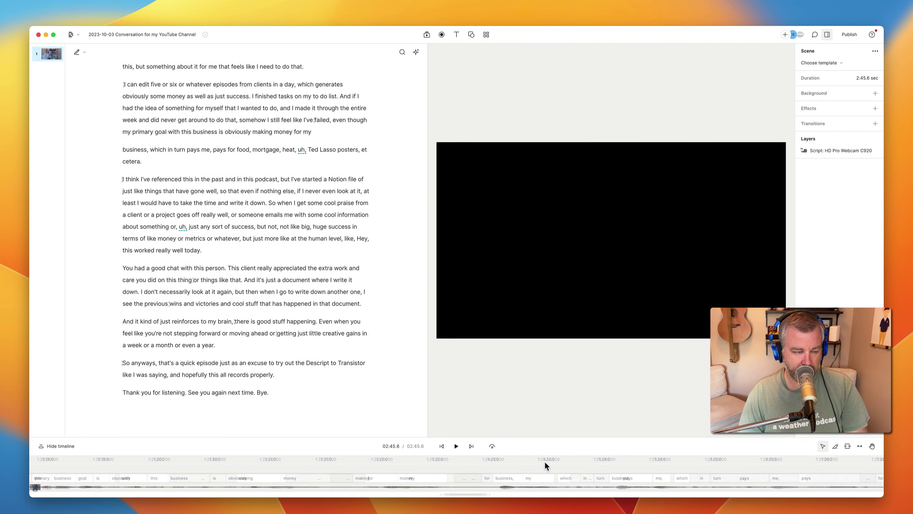
scroll(544, 461, "left", 10)
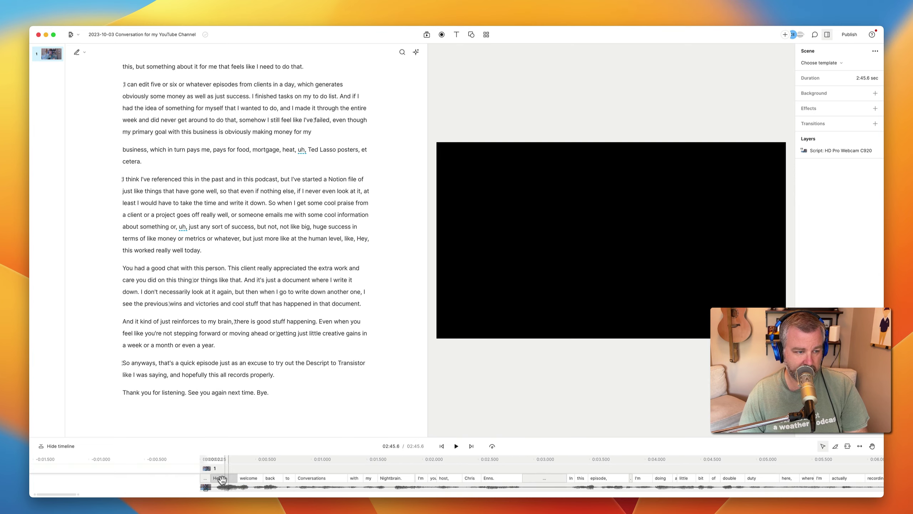
left_click(203, 486)
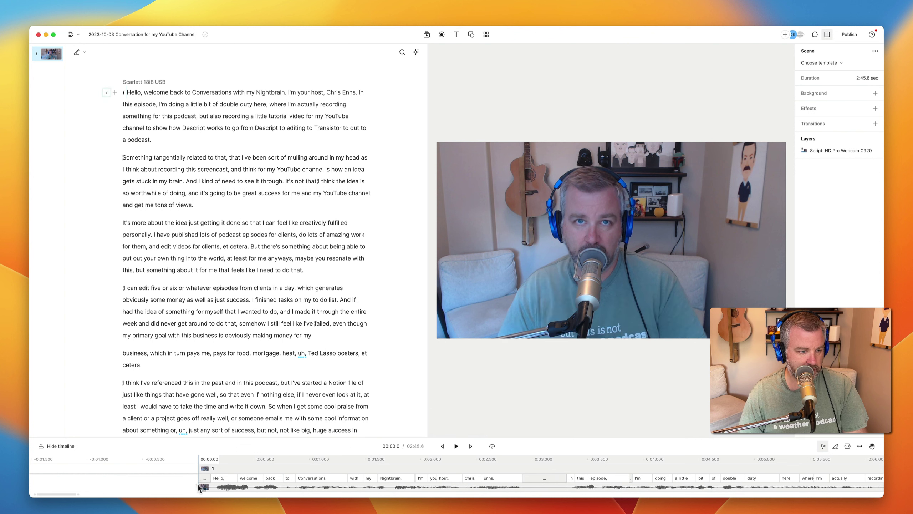
left_click_drag(198, 485, 190, 487)
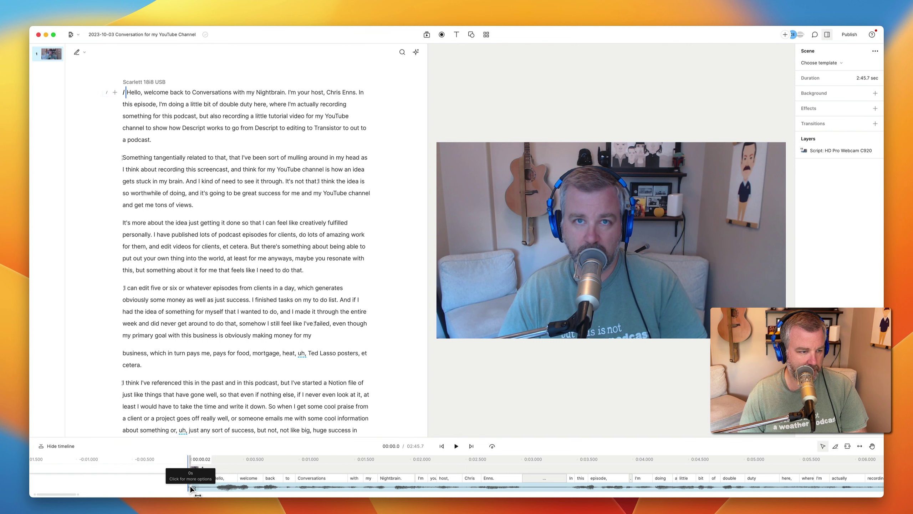
left_click(191, 485)
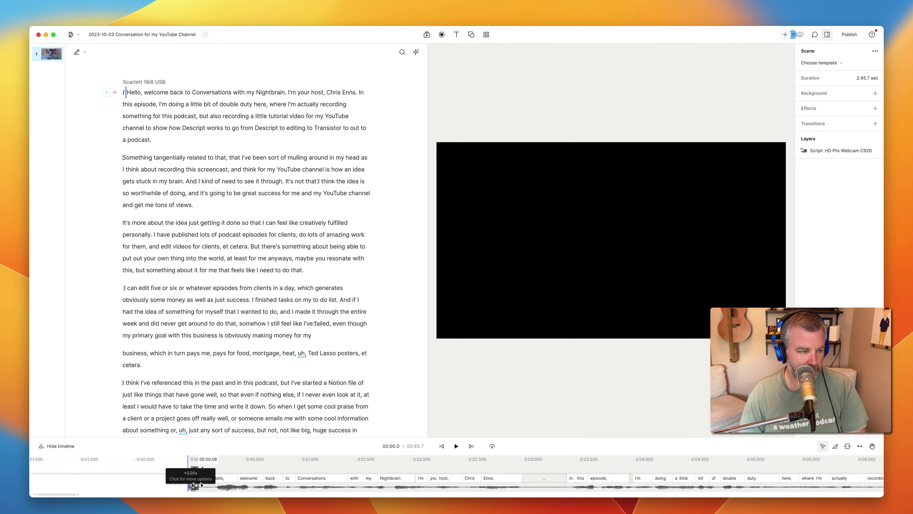
key("space")
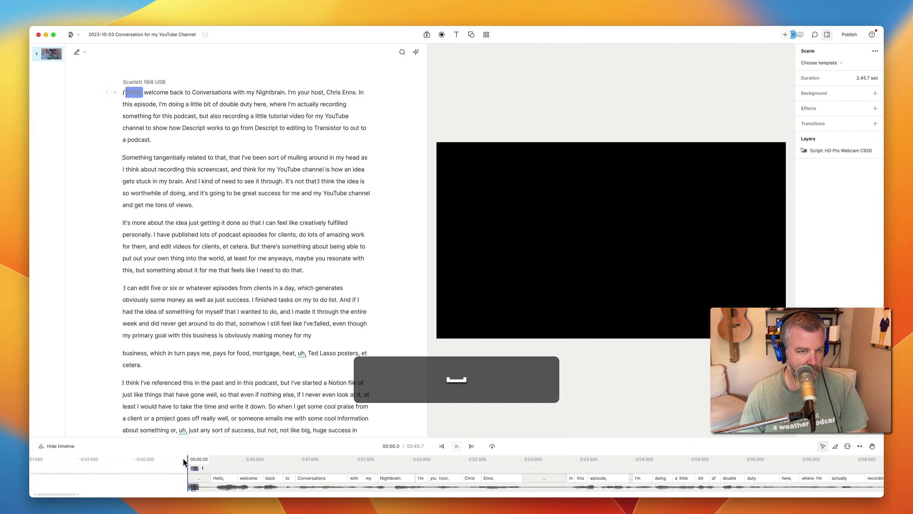
key("space")
Step: Check which publishing destinations are available for the video composition
scroll(244, 461, "down", 3)
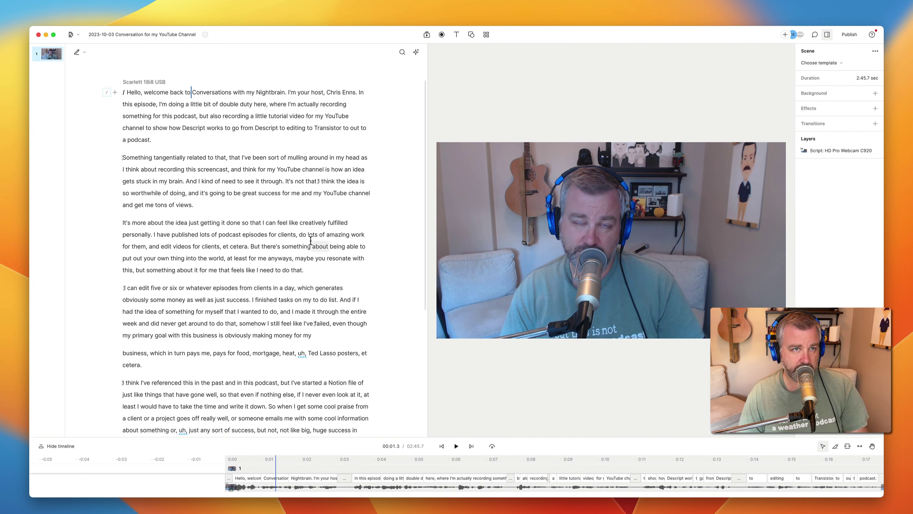
scroll(310, 240, "up", 2)
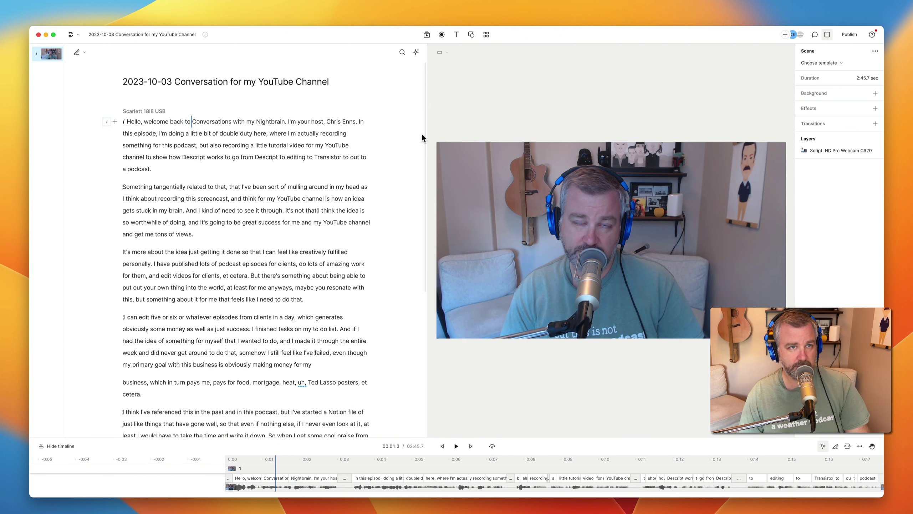
left_click(847, 34)
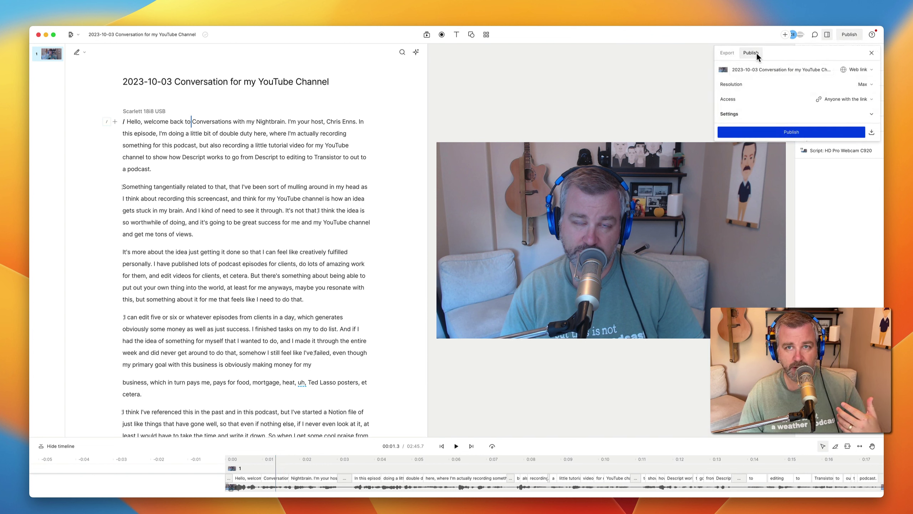
left_click(873, 68)
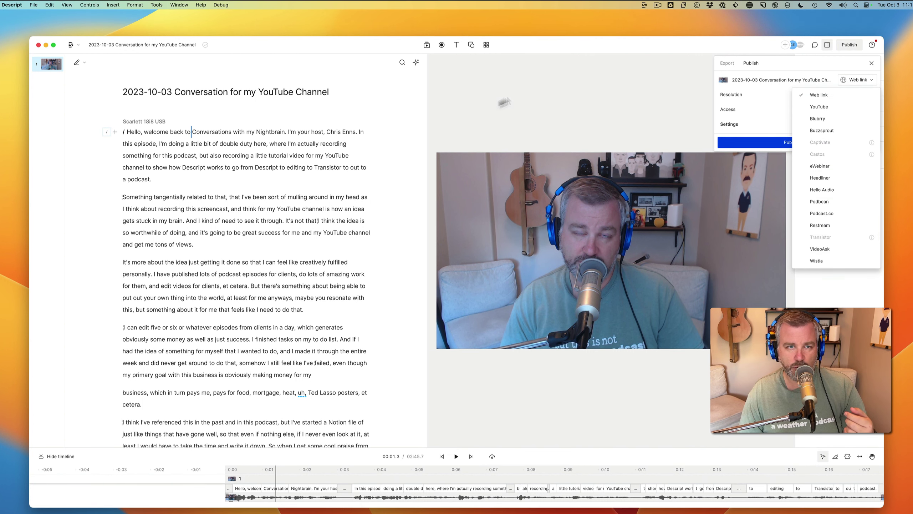
key("Escape")
key("Escape")
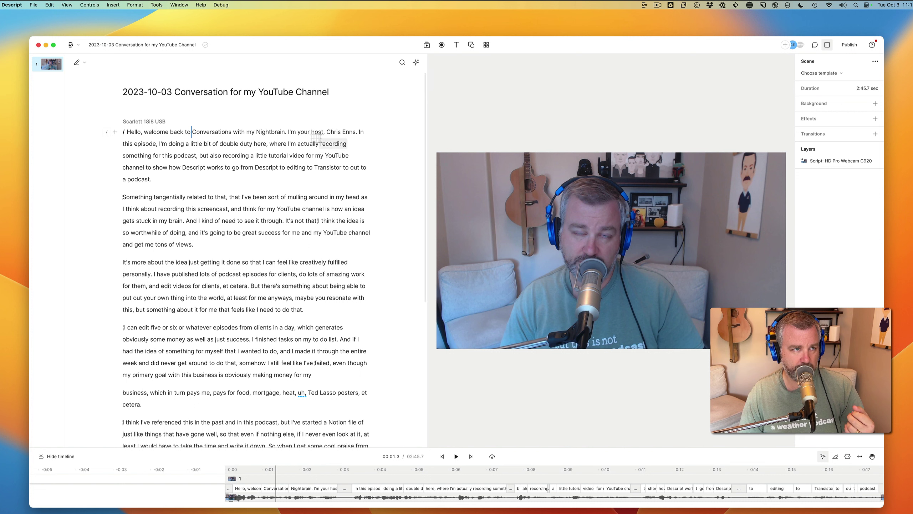
Step: Set the composition to audio-only and publish it to Transistor
left_click(82, 4)
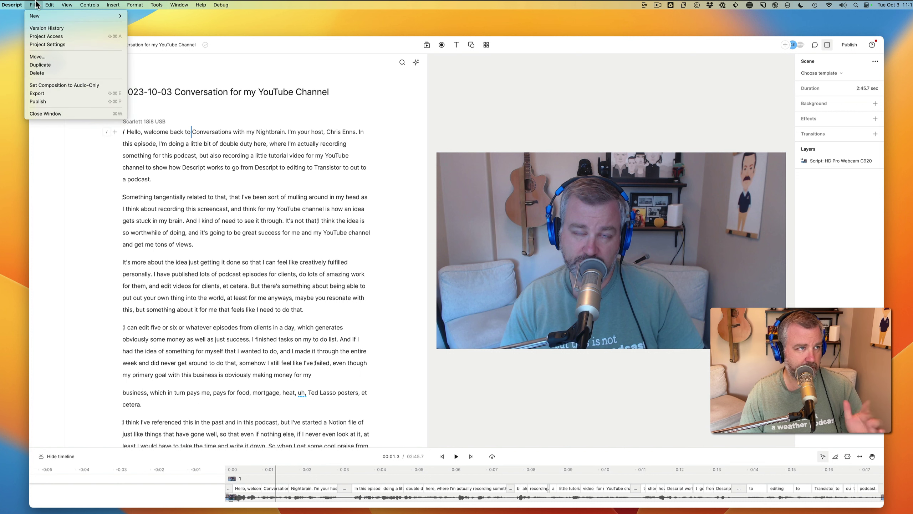
left_click(57, 85)
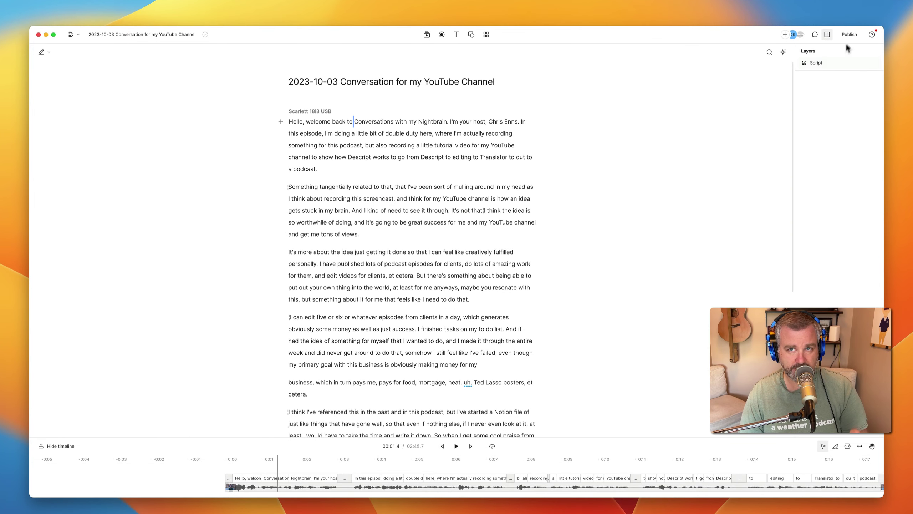
left_click(847, 35)
left_click(860, 70)
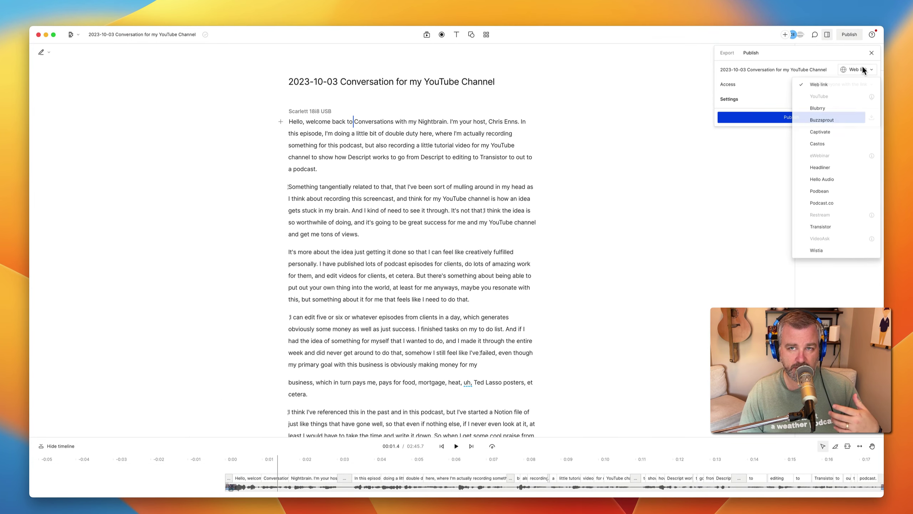
left_click(843, 229)
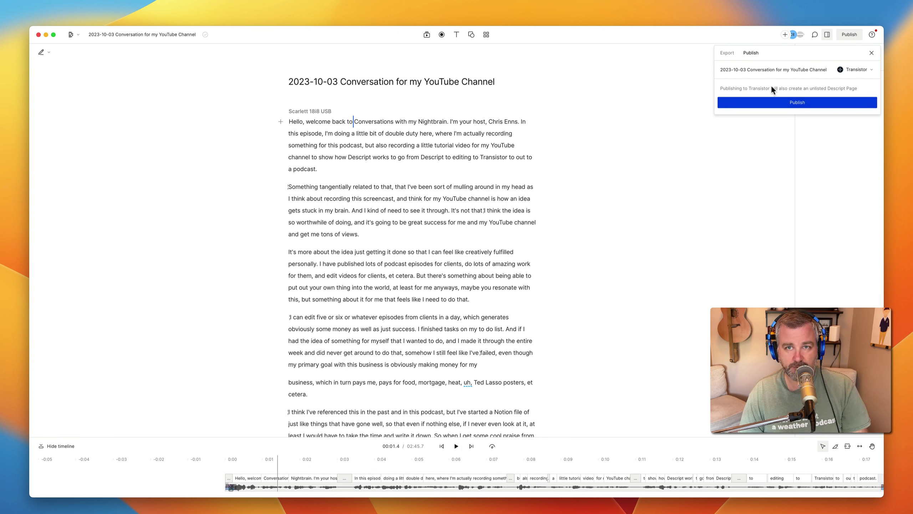
left_click(802, 101)
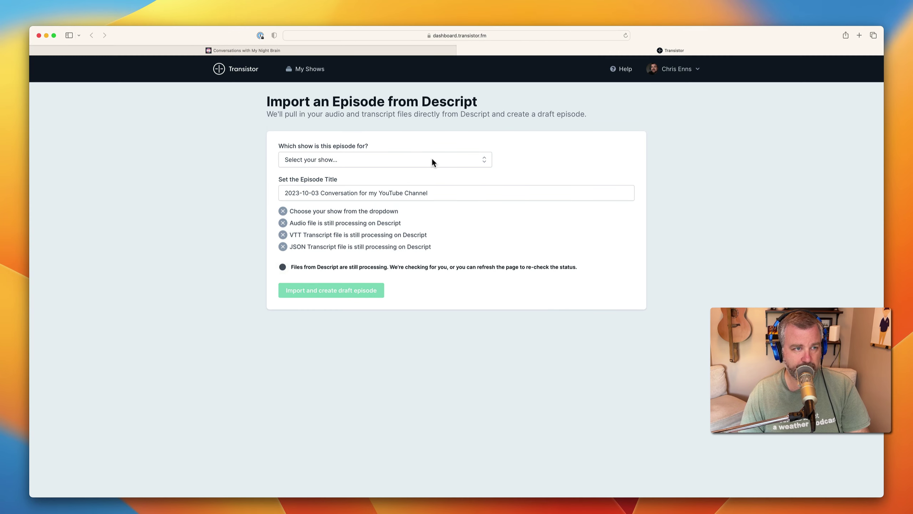
Step: In Transistor, import the episode as a draft for the show "Conversations with My Night Brain"
left_click(433, 161)
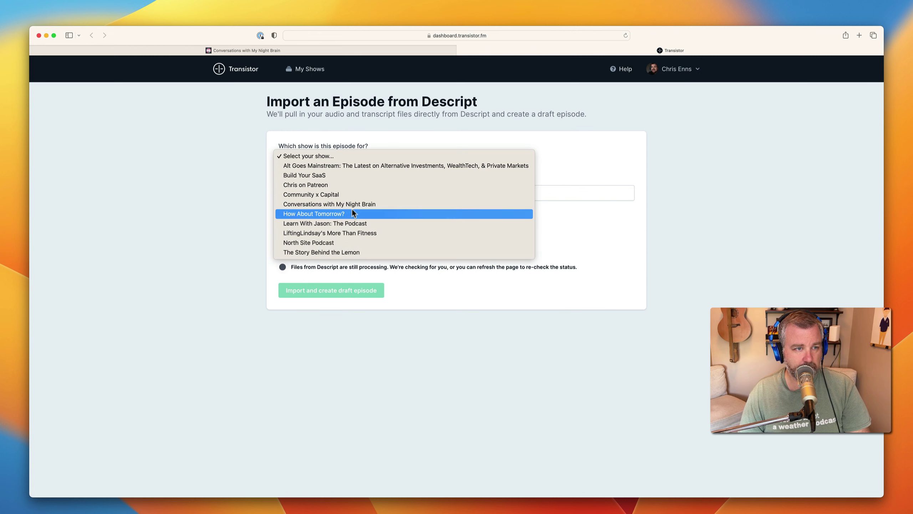
left_click(454, 203)
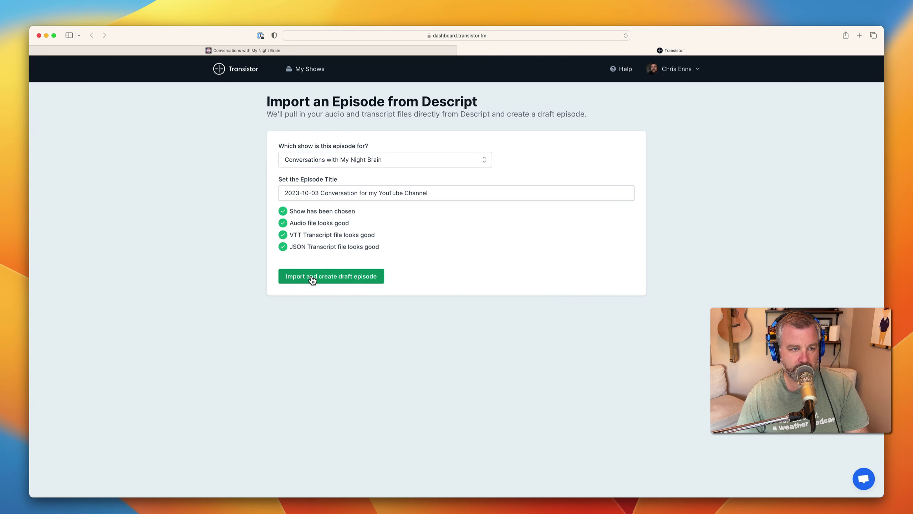
left_click(343, 277)
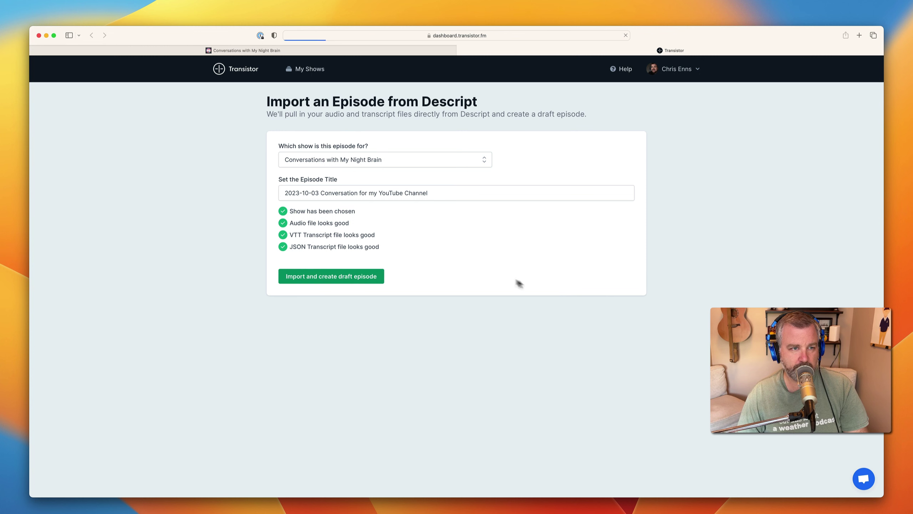
Step: Insert "on Wins" after "Conversation" in the draft's episode title
left_click(367, 243)
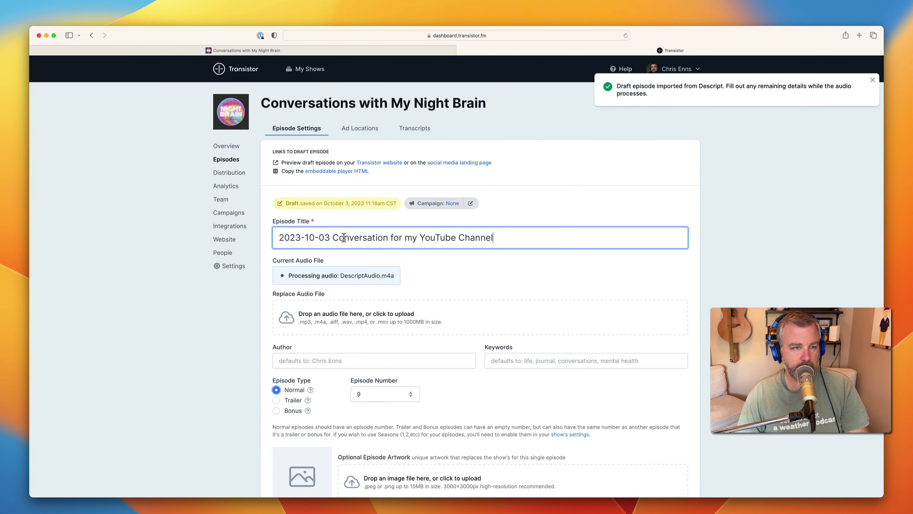
key("Left")
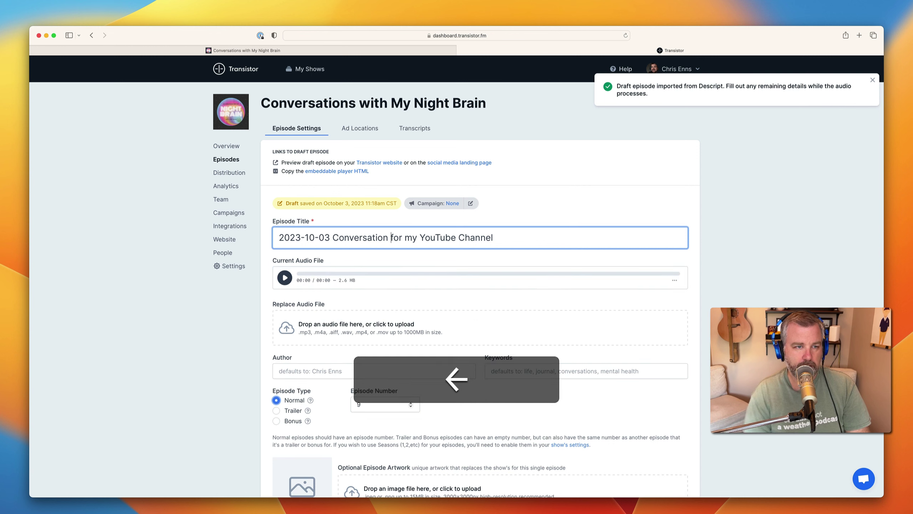
type("on W")
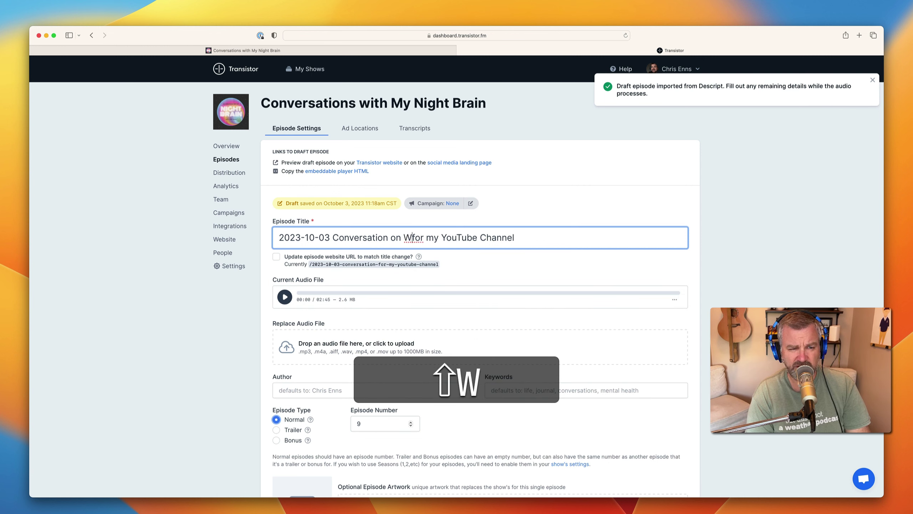
type("ins ")
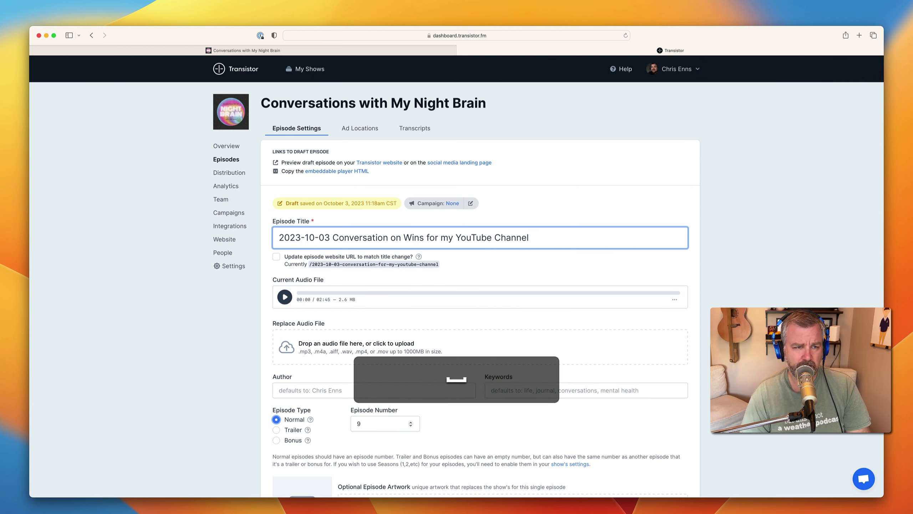
Step: Replace "for my YouTube Channel" in the episode title with "(Screencast Version)"
type("(")
key("shift+Delete")
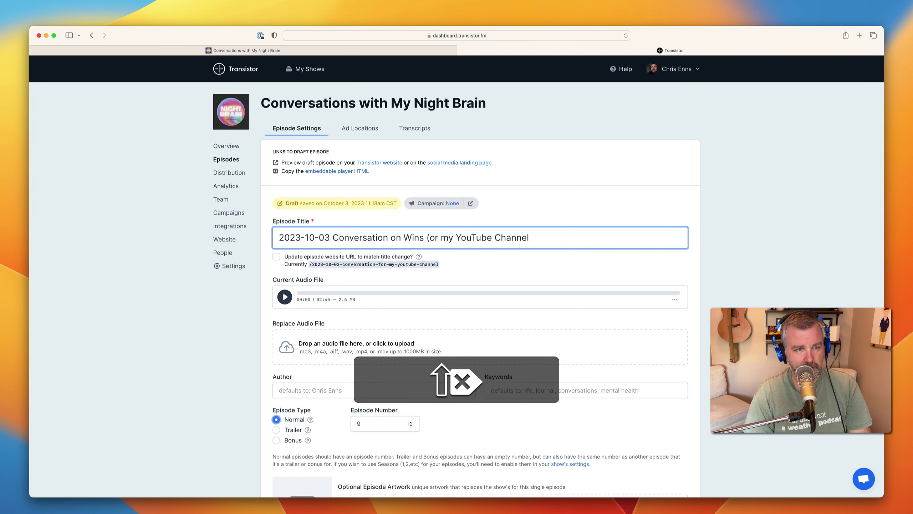
key("shift+Delete")
key("shift+Delete")
key("shift+Delete")
key("shift+Delete")
key("shift+Delete")
key("shift+Delete")
key("shift+Right")
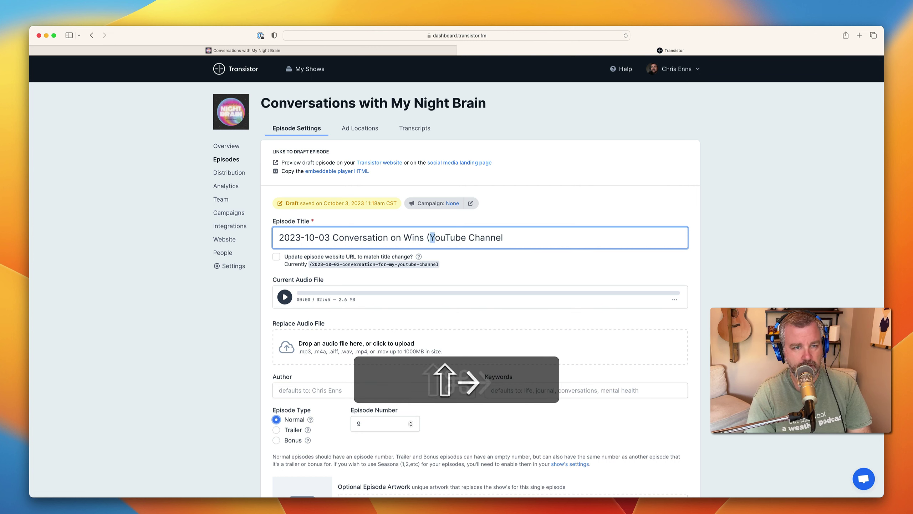
key("super+Right")
key("BackSpace")
key("BackSpace")
key("BackSpace")
key("BackSpace")
key("BackSpace")
key("BackSpace")
key("BackSpace")
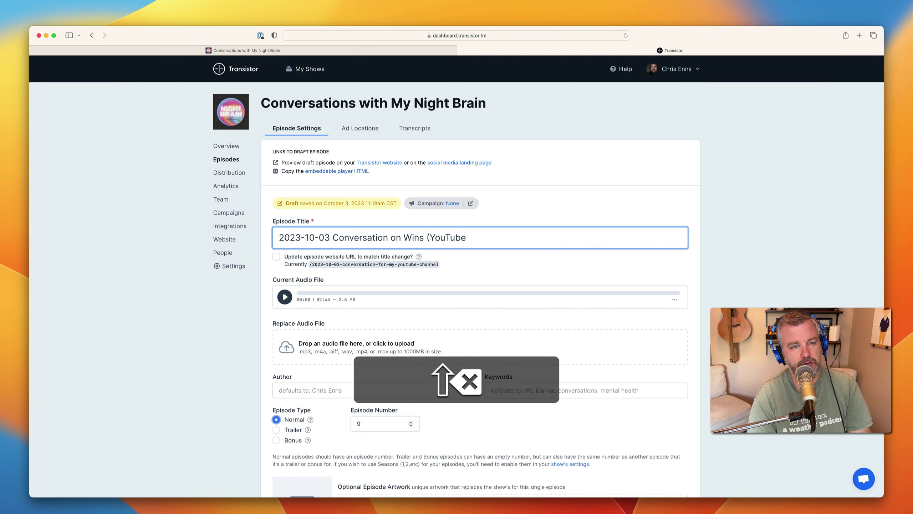
key("BackSpace")
key("BackSpace")
key("BackSpace")
type("t")
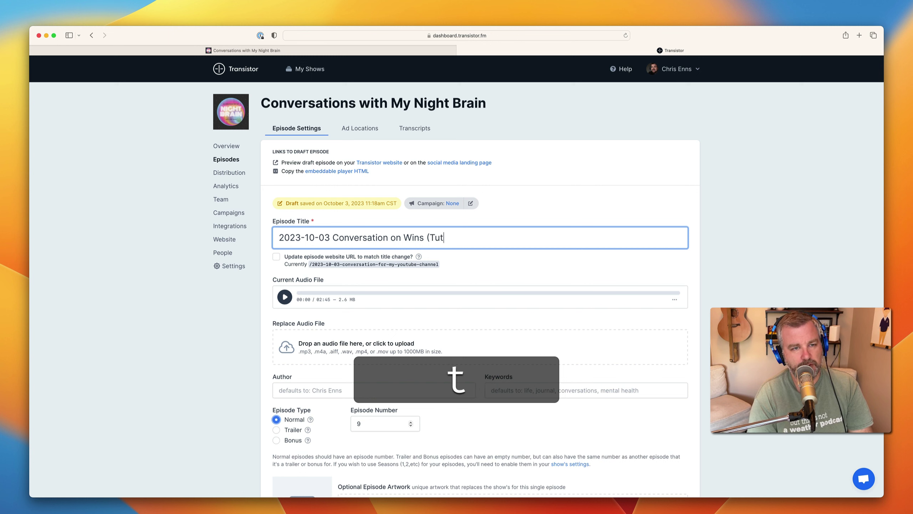
key("BackSpace")
key("BackSpace")
type("Screencast Version)")
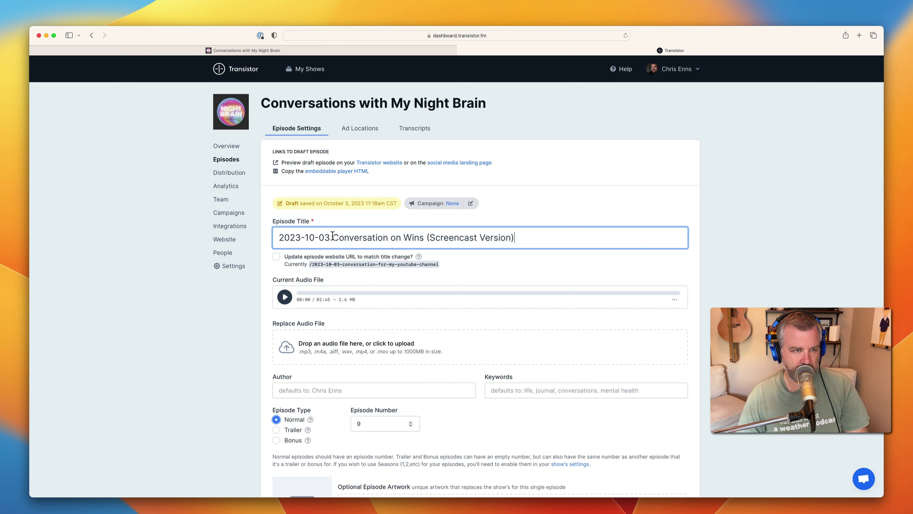
Step: Remove the date from the start of the episode title and save the draft
key("shift+super+BackSpace")
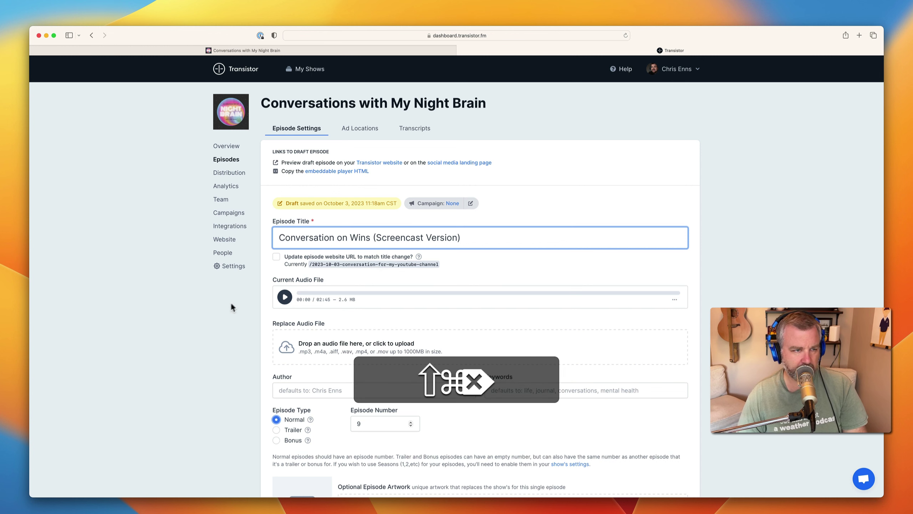
scroll(452, 341, "down", 10)
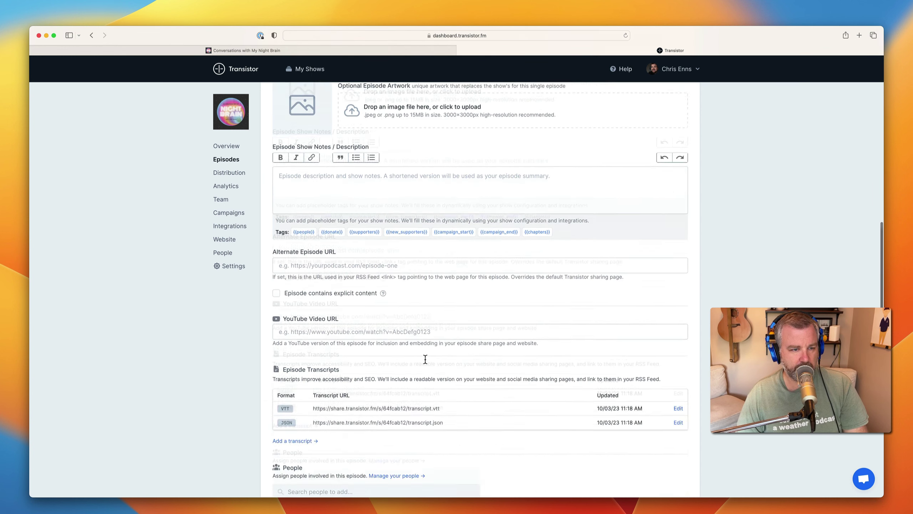
scroll(424, 359, "down", 5)
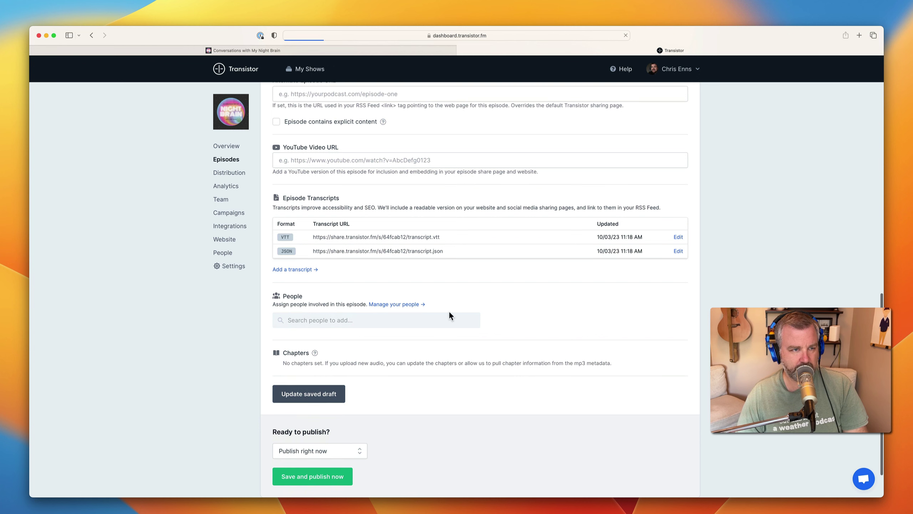
Step: Open the published episode "A Conversation About Remembering Your Personal Wins" and copy its entire show notes
left_click(235, 162)
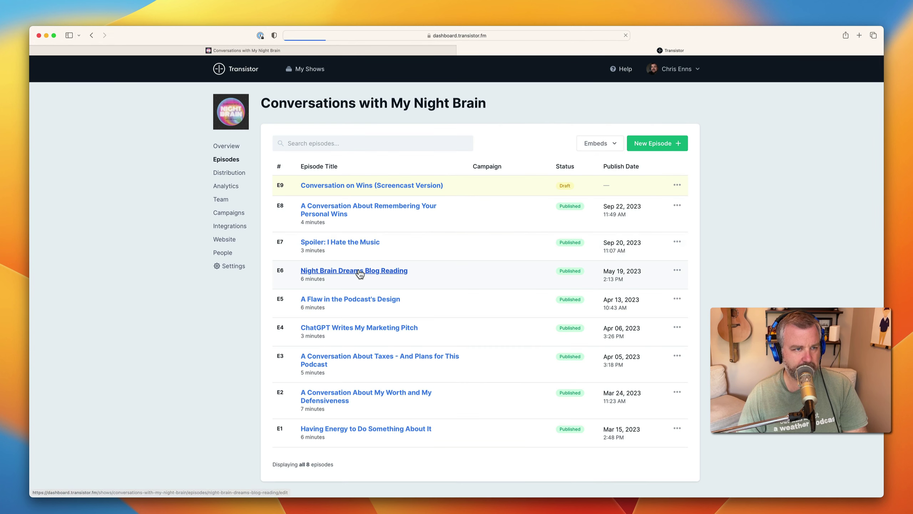
left_click(355, 210)
scroll(477, 312, "down", 10)
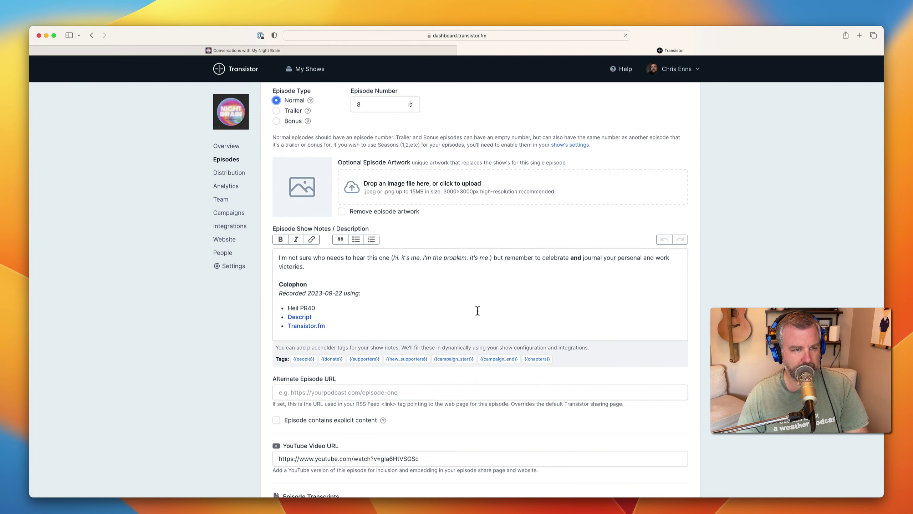
left_click(451, 294)
key("super+a")
key("super+c")
Step: Open the draft episode "Conversation on Wins (Screencast Version)" and paste the copied text into its show notes
scroll(377, 262, "up", 10)
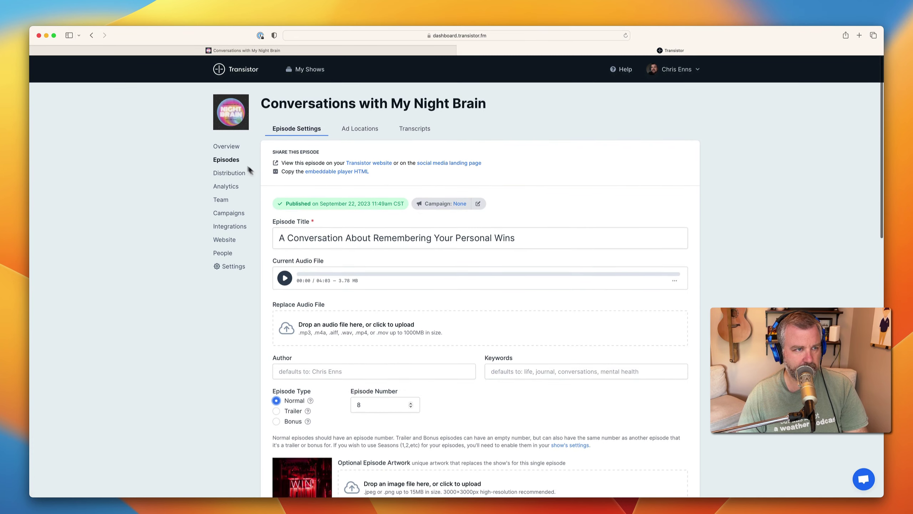
left_click(231, 162)
left_click(381, 187)
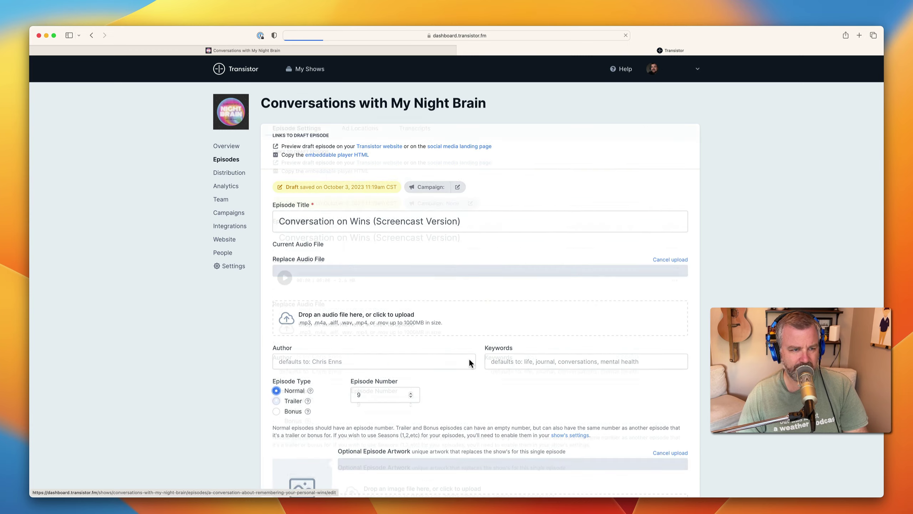
scroll(461, 348, "down", 5)
left_click(445, 287)
key("super+v")
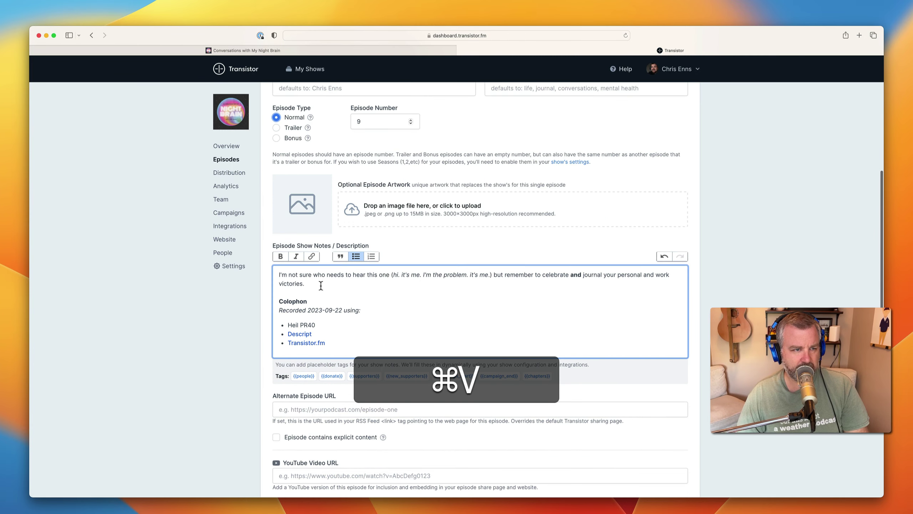
Step: Replace the show notes' opening paragraph with "Remembering to remember that you've talked about things on previous episodes like celebrating your wins."
key("shift+super+Left")
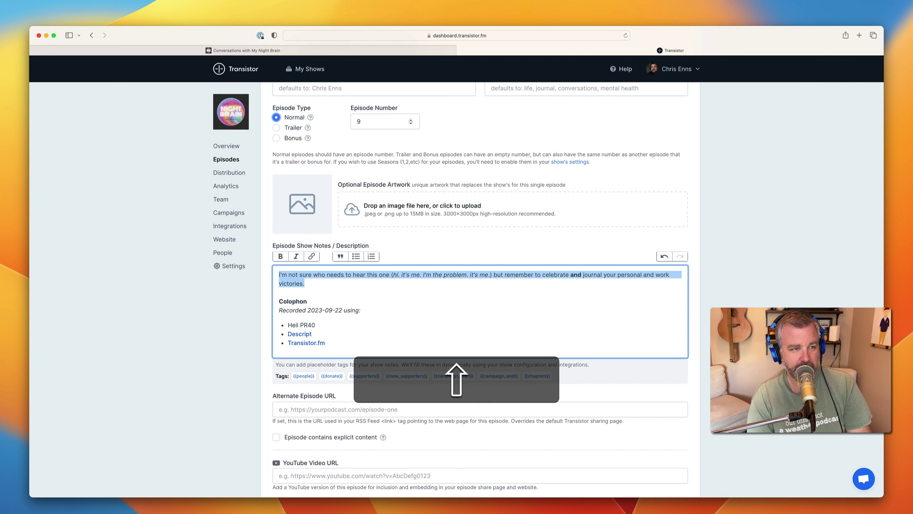
type("Remembering to remember")
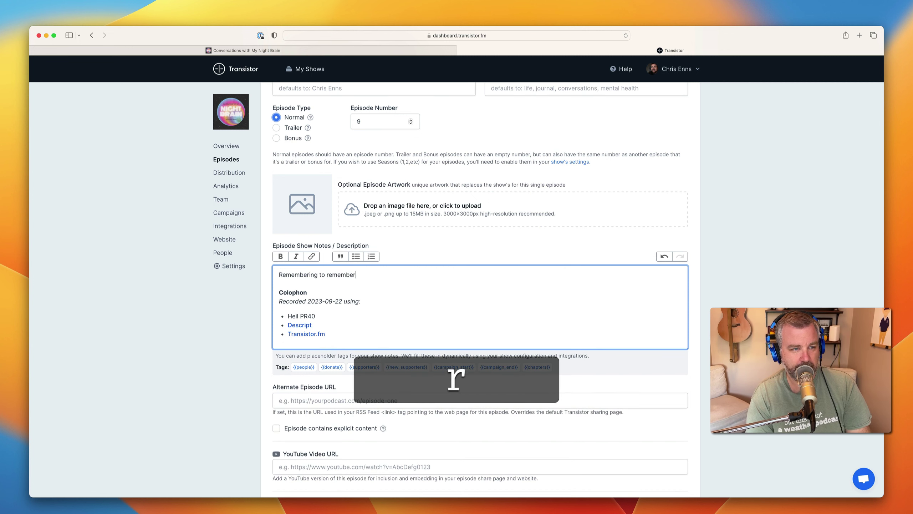
type(" that you've talked about thing")
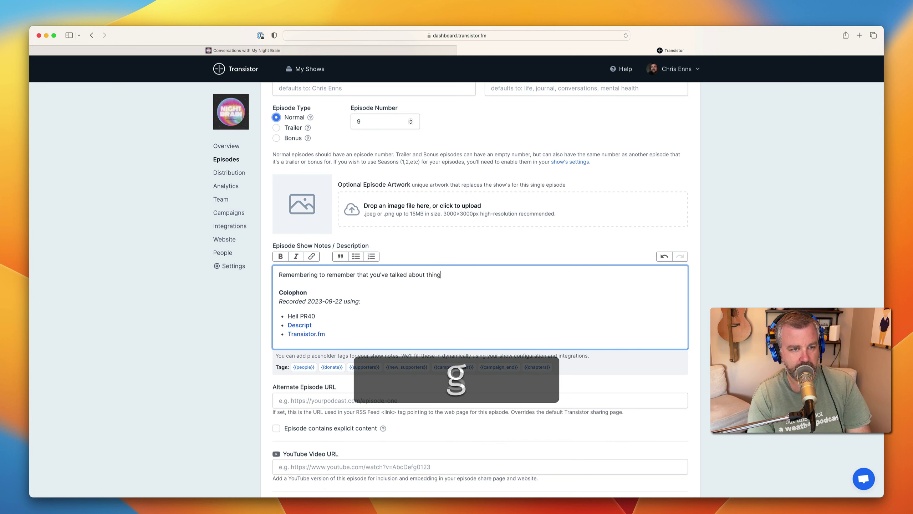
type("s on previous episo")
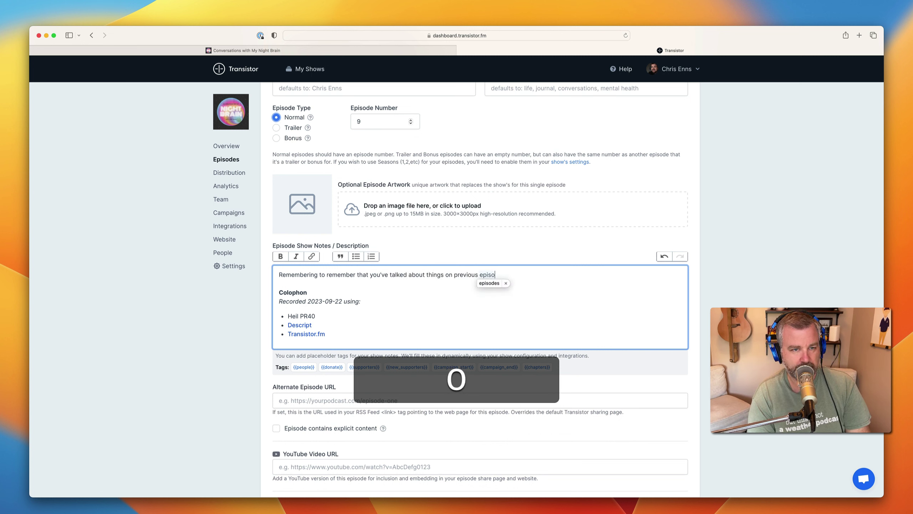
type("des like celebrating your wins.")
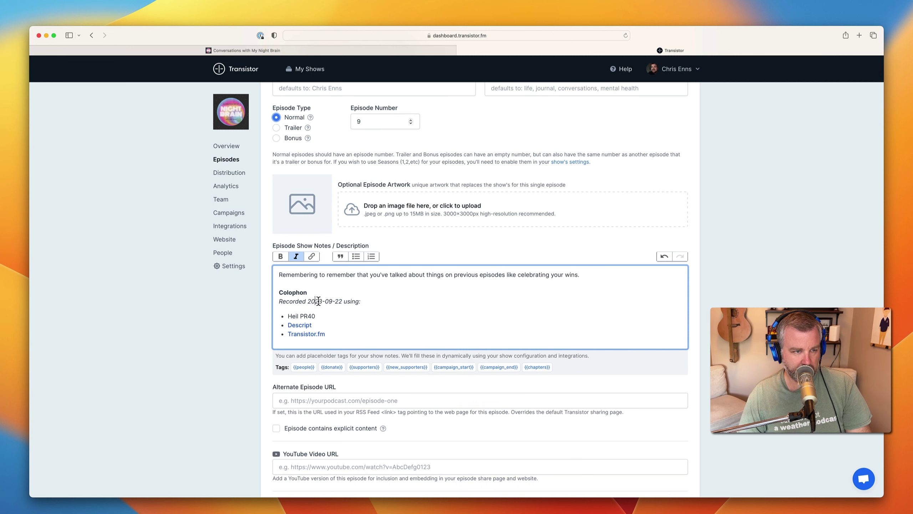
Step: Change the recording date under Colophon in the show notes to 2023-10-03
left_click(340, 301, "shift")
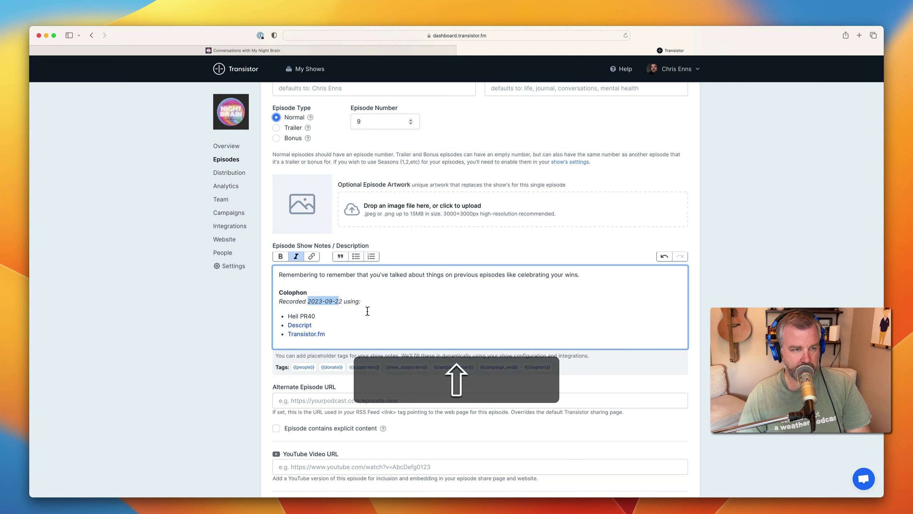
key("shift+Right")
type("de")
key("super+e")
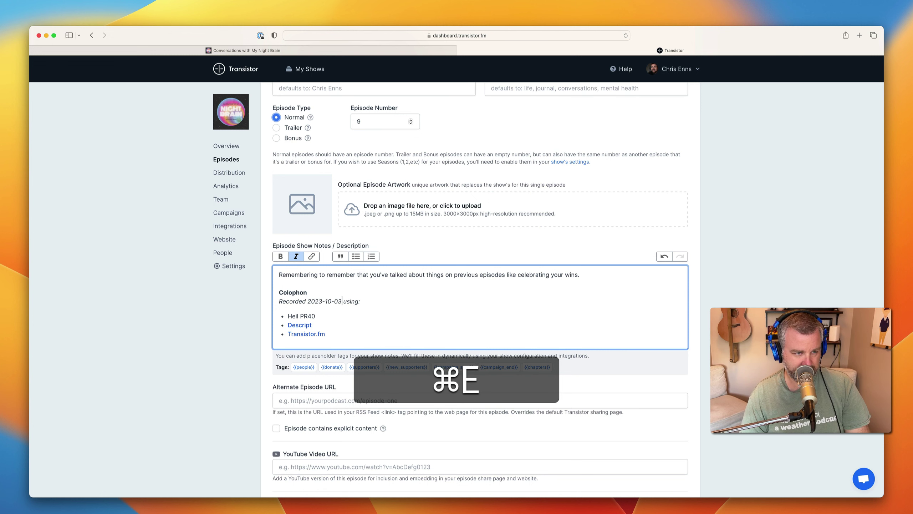
left_click(327, 317)
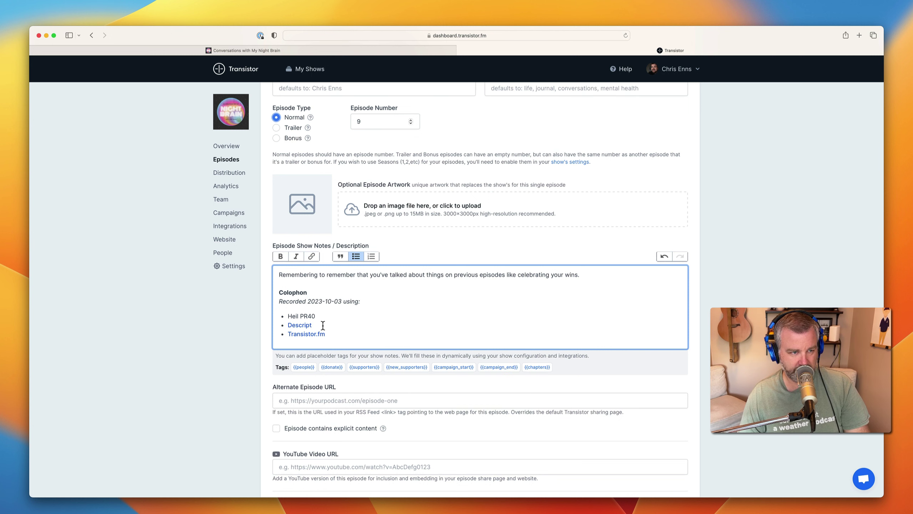
Step: Save the draft episode, check its list of transcripts and return to the episode settings
scroll(363, 370, "down", 10)
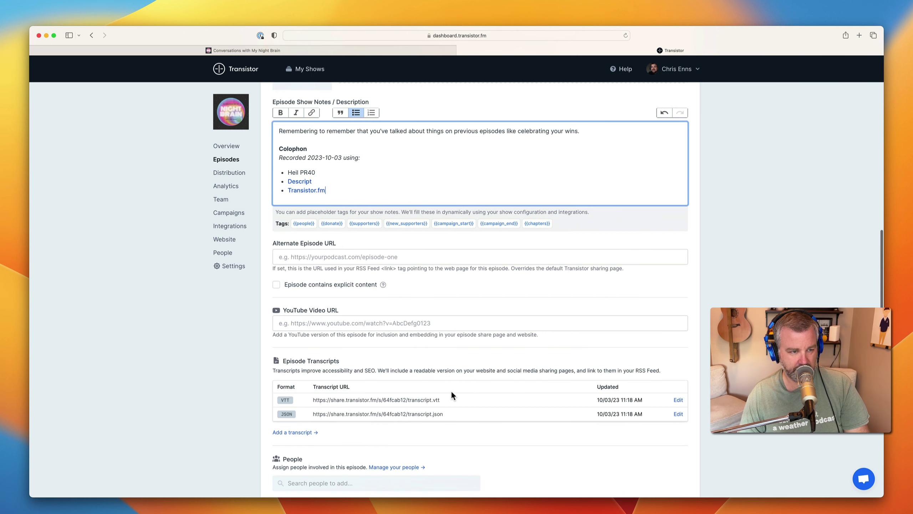
left_click(313, 448)
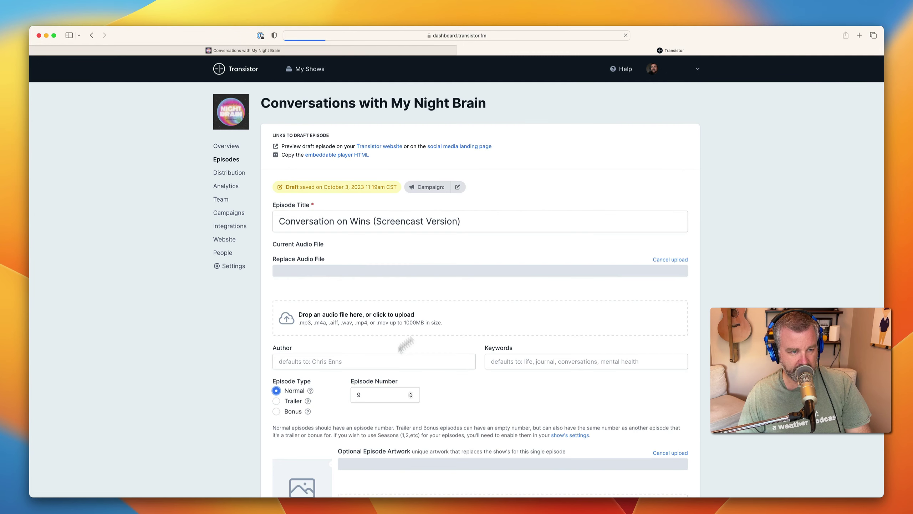
left_click(414, 128)
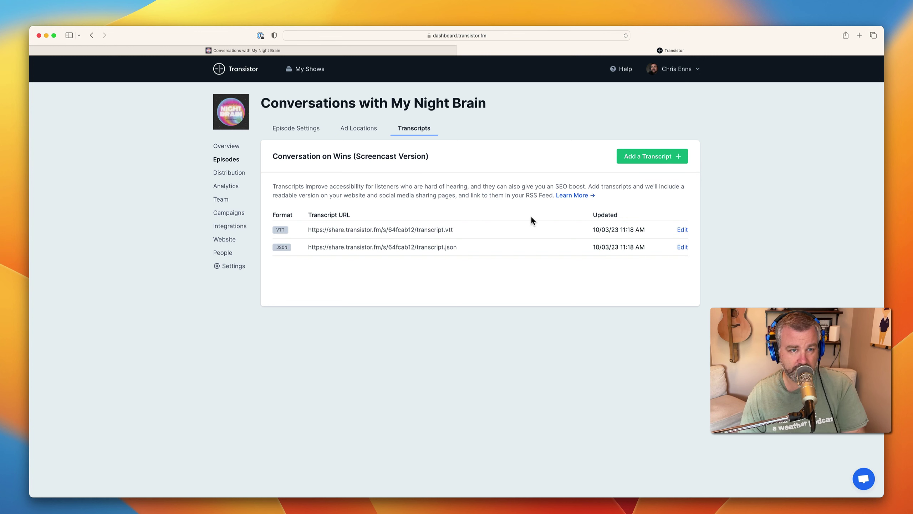
left_click(300, 128)
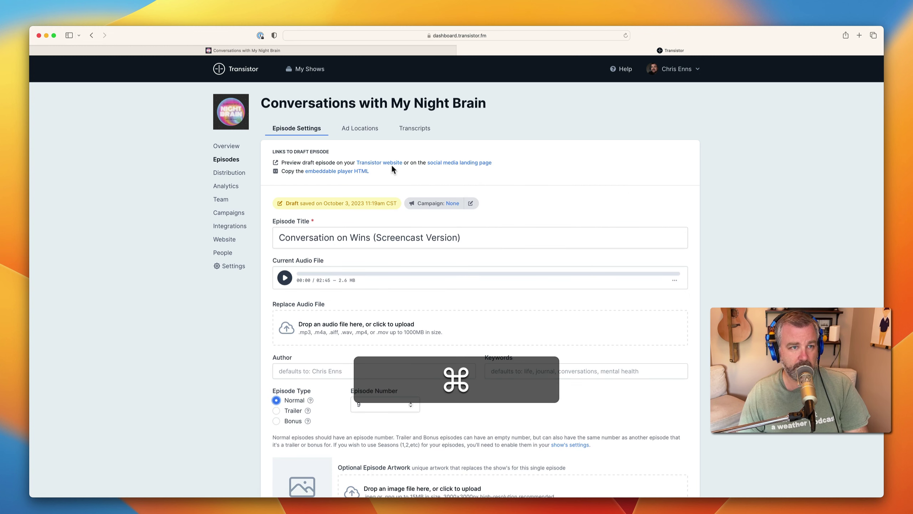
Step: Preview the draft episode on the Transistor website, look over its show notes and briefly play the audio
left_click(381, 162, "super")
left_click(719, 50)
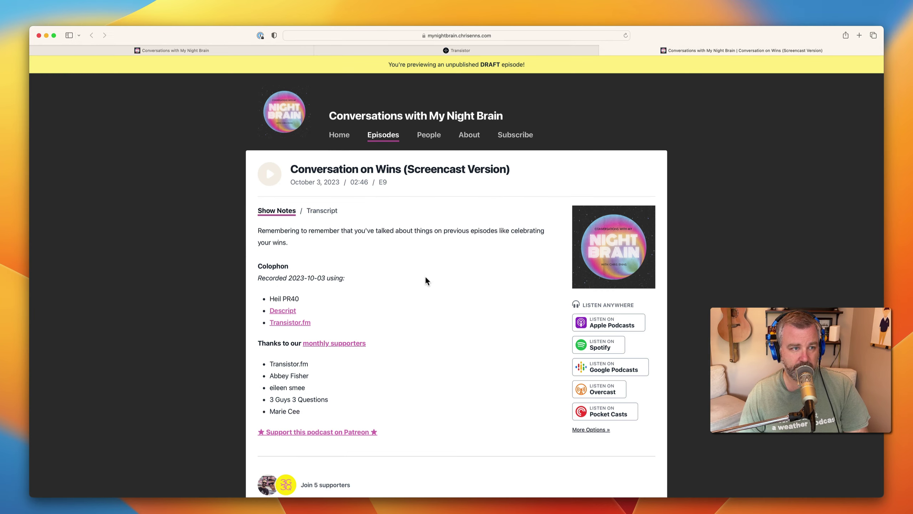
scroll(403, 307, "down", 3)
scroll(431, 300, "up", 3)
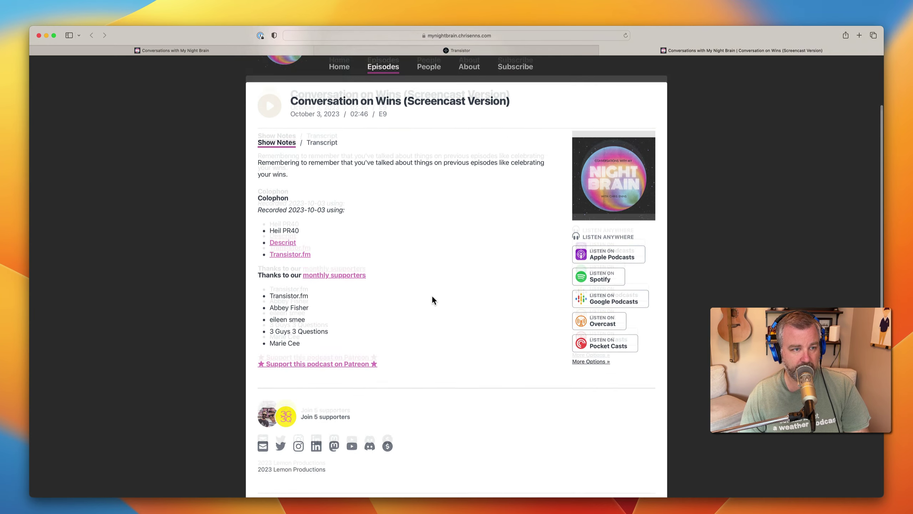
left_click(271, 177)
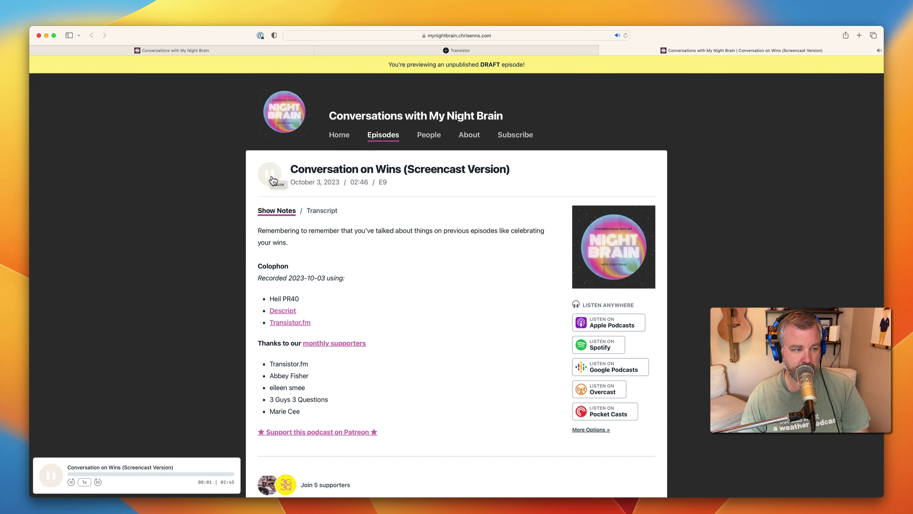
left_click(270, 176)
Step: Read through the episode's transcript in the website preview, return to the show notes and close the preview
left_click(322, 211)
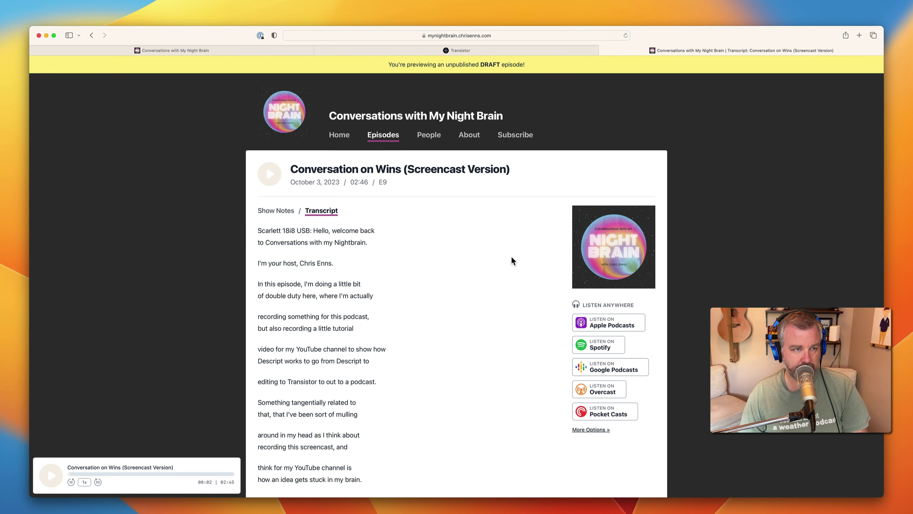
scroll(374, 312, "down", 3)
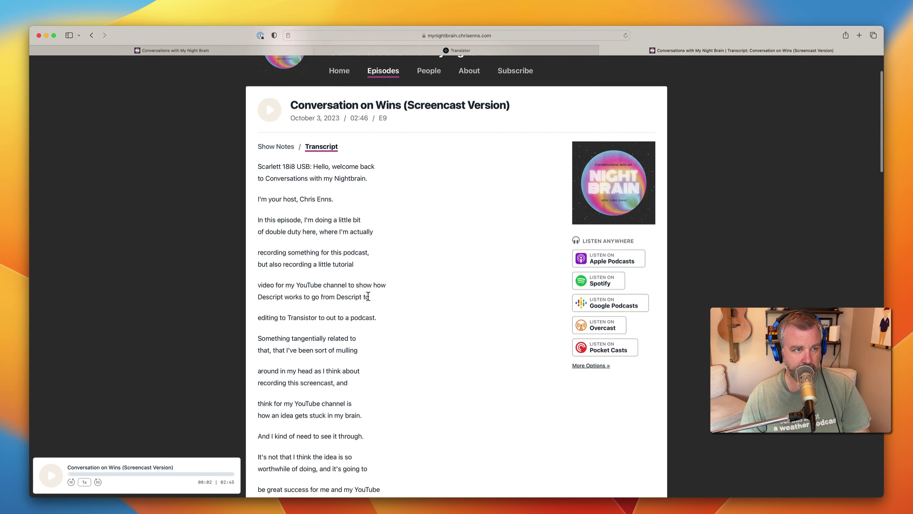
scroll(342, 248, "down", 20)
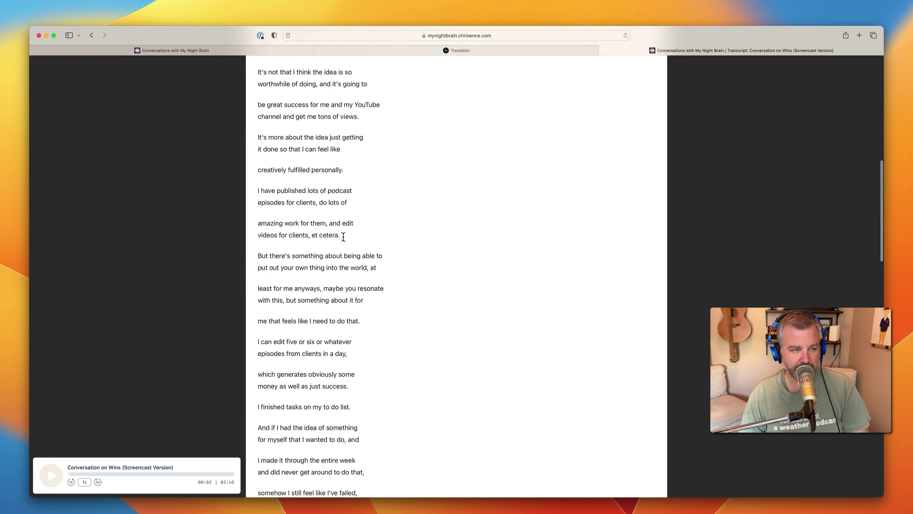
scroll(357, 252, "up", 20)
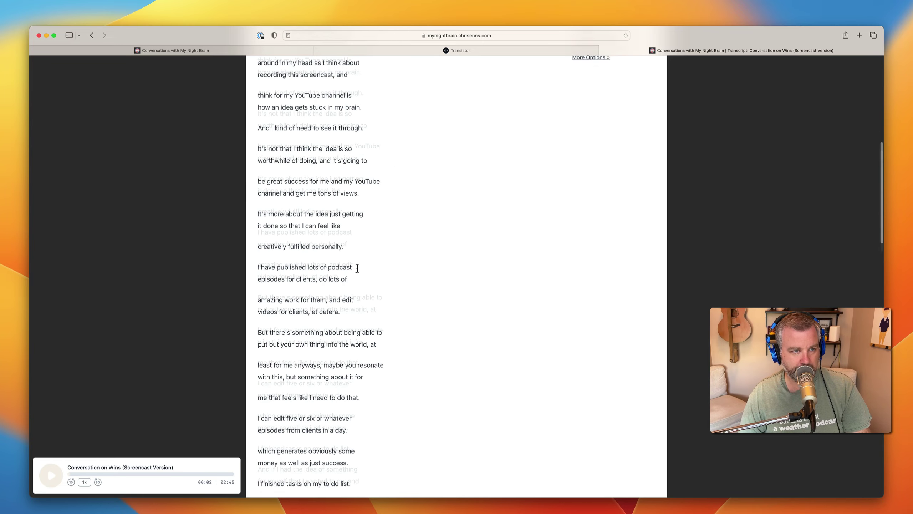
left_click(282, 209)
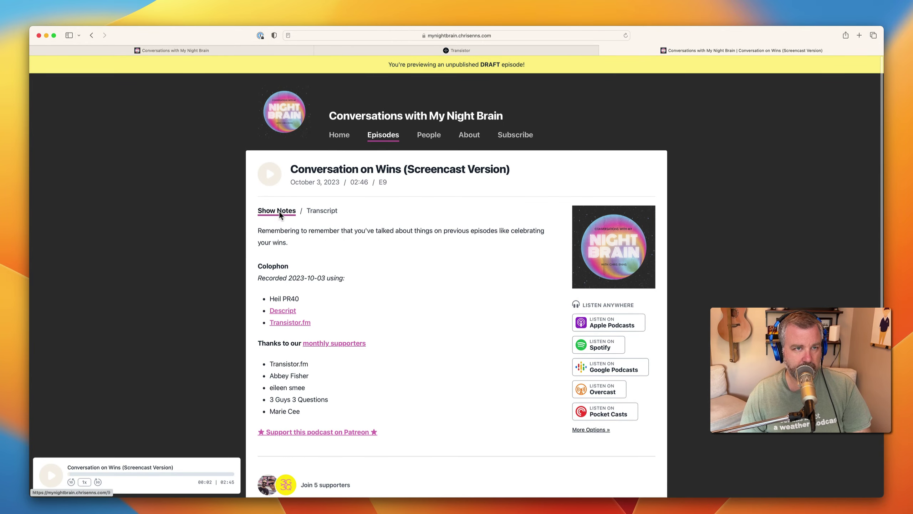
key("super+w")
scroll(468, 281, "down", 10)
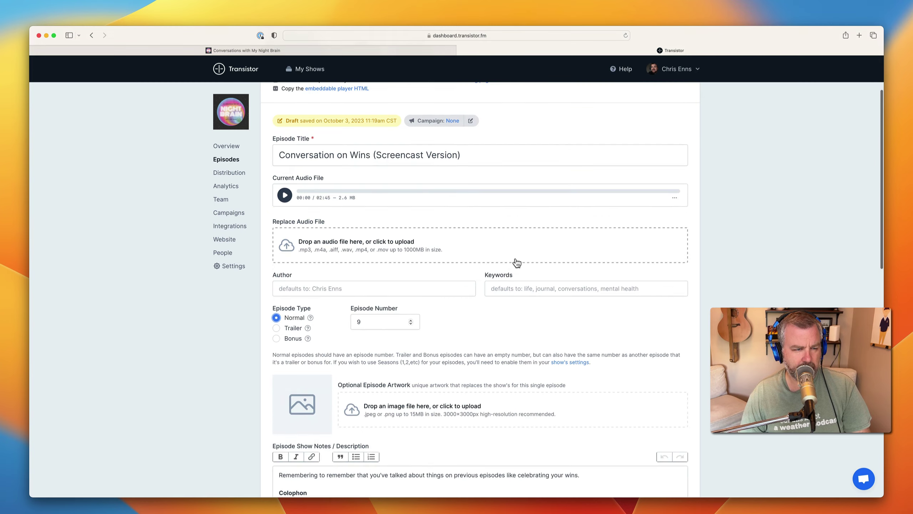
scroll(485, 293, "up", 3)
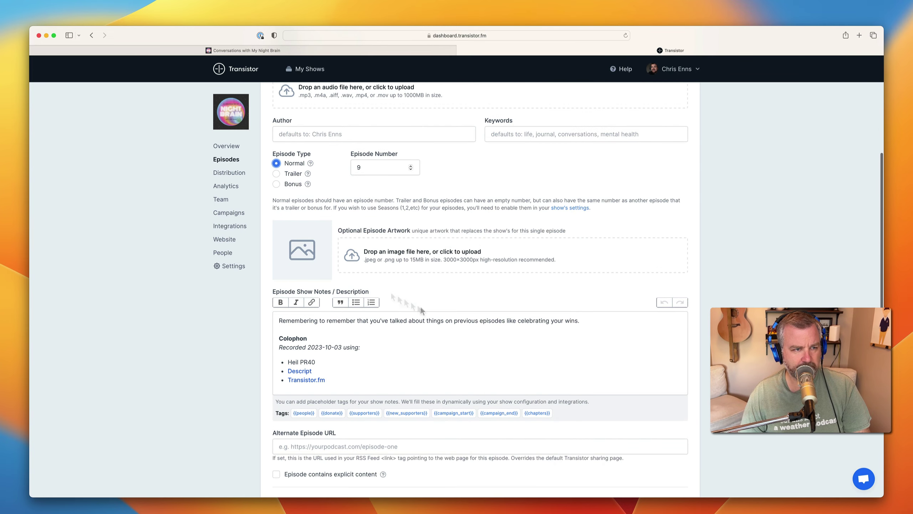
scroll(498, 292, "up", 2)
scroll(408, 294, "up", 6)
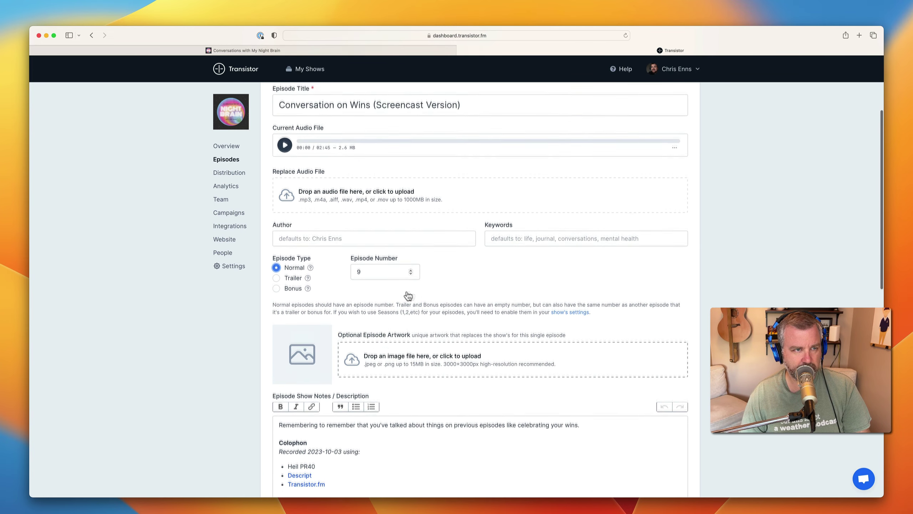
scroll(513, 337, "down", 4)
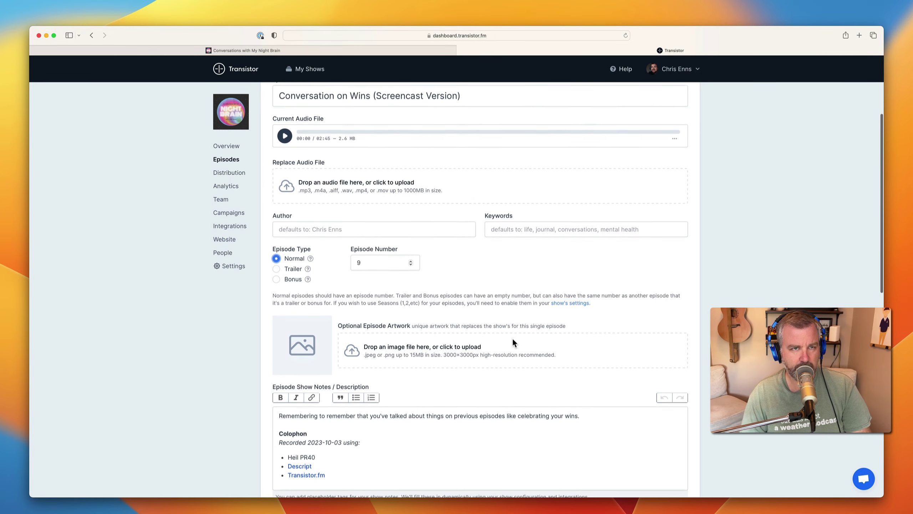
Step: Search Unsplash for "victory" in a new browser tab and download the photo of a hand making a V sign
key("super+t")
type("unspl")
key("Return")
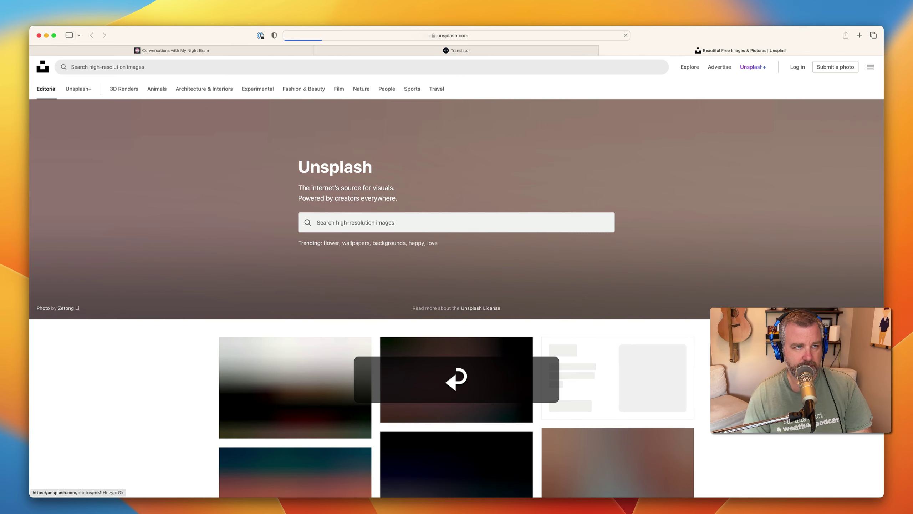
left_click(559, 217)
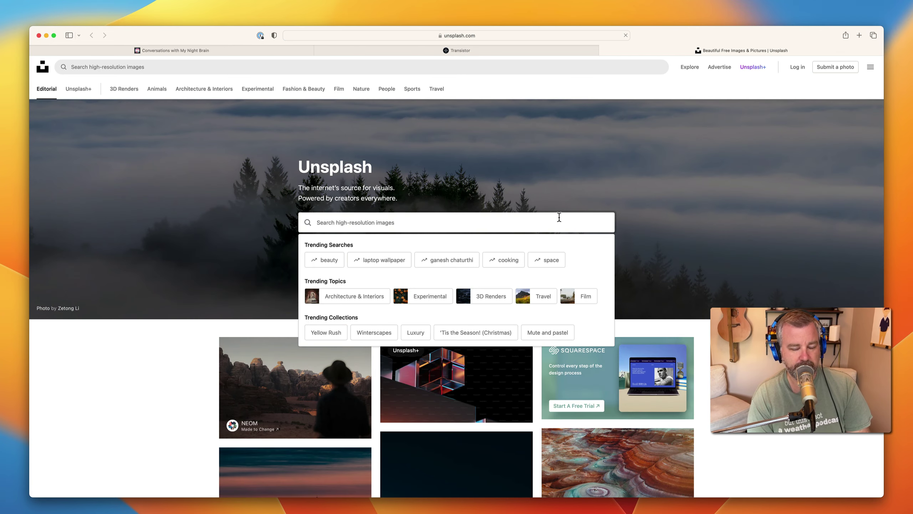
type("victory")
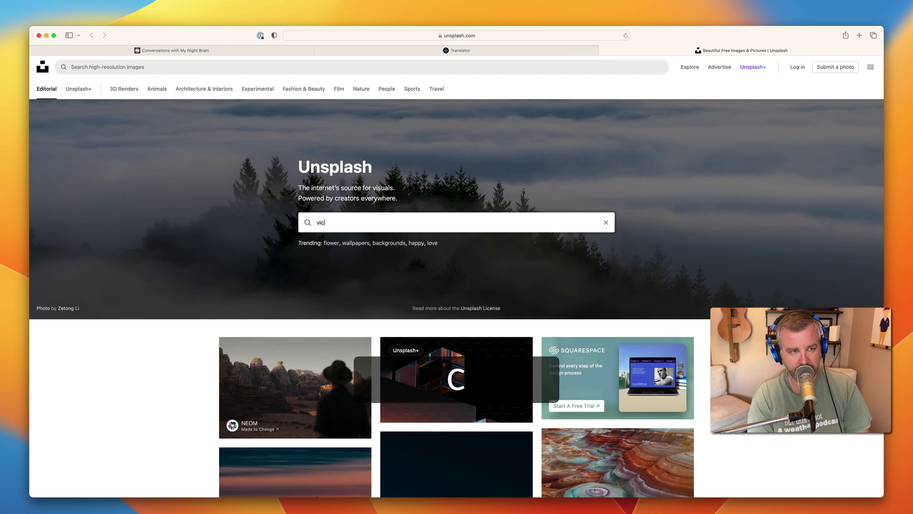
key("Return")
scroll(562, 235, "down", 10)
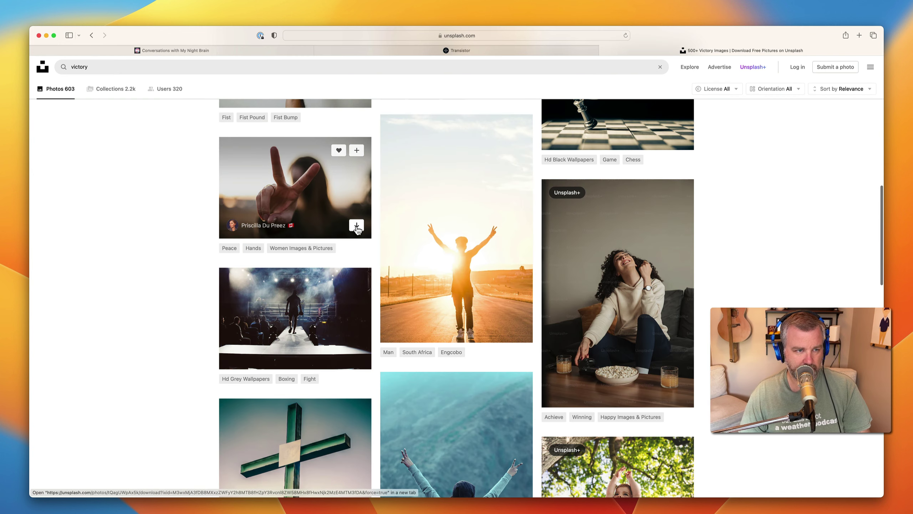
left_click(357, 226)
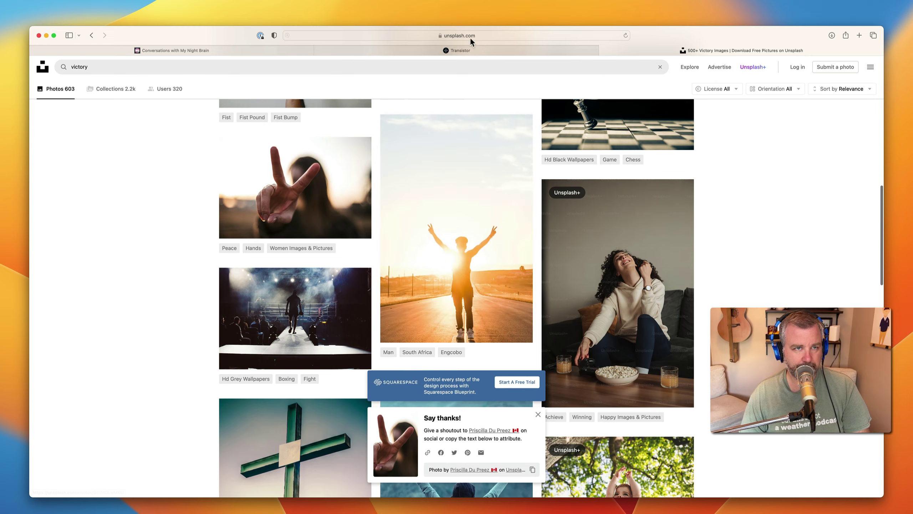
Step: Return to the draft episode and open the downloaded Unsplash photo in Preview
left_click(461, 49)
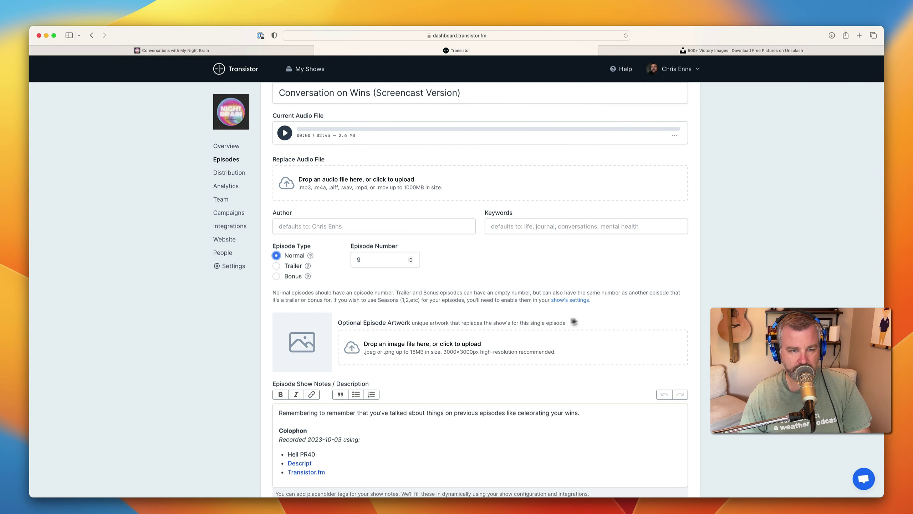
left_click(694, 507)
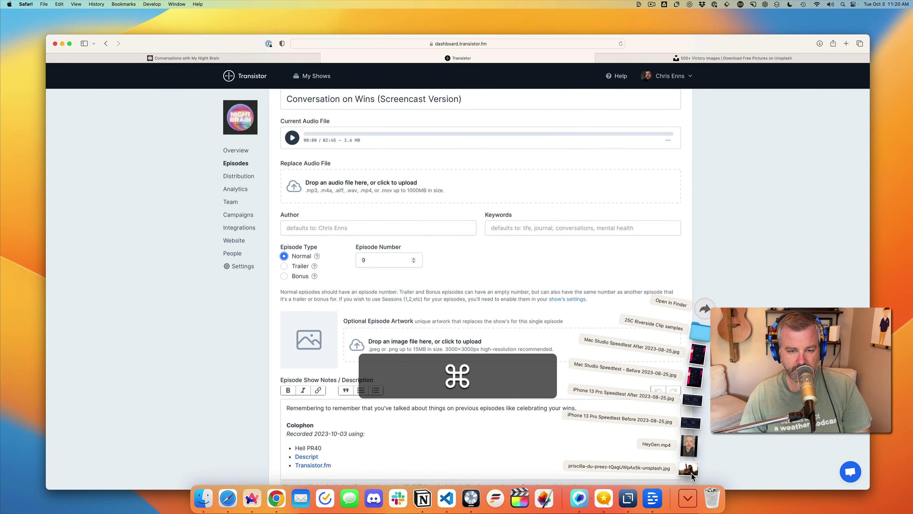
left_click(692, 473)
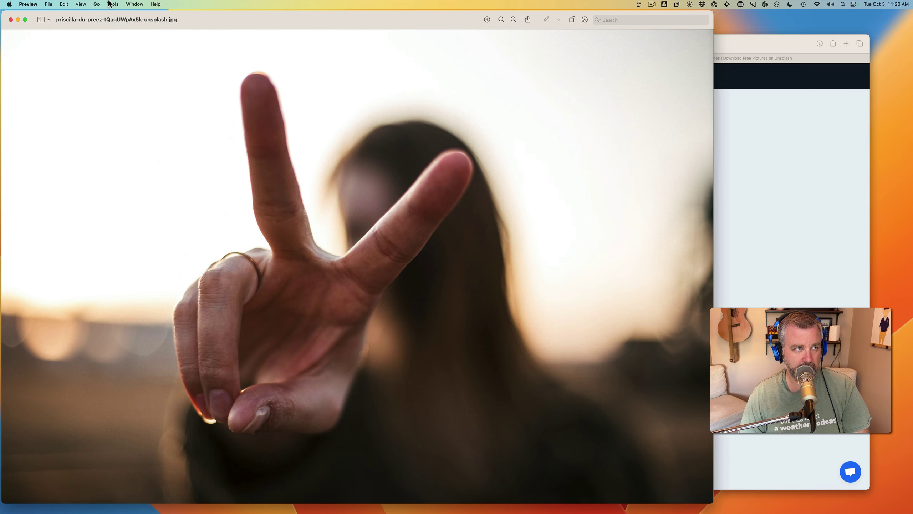
Step: Resize the victory-sign photo proportionally to 2000 pixels wide, save it and quit Preview
left_click(112, 4)
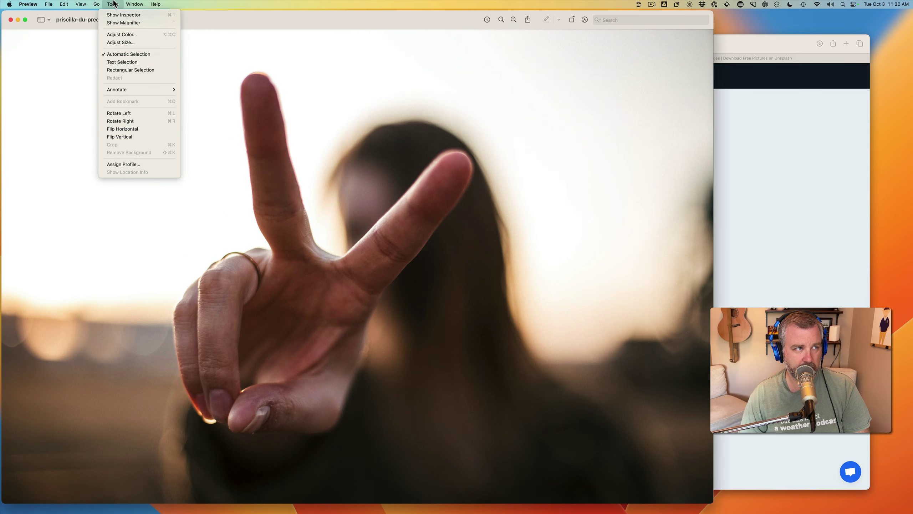
left_click(113, 3)
left_click_drag(327, 20, 449, 31)
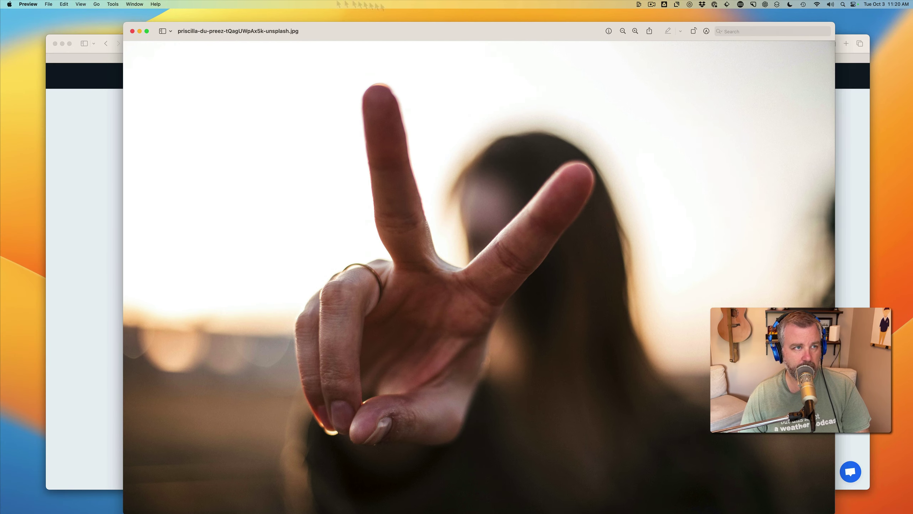
left_click(119, 4)
left_click(110, 42)
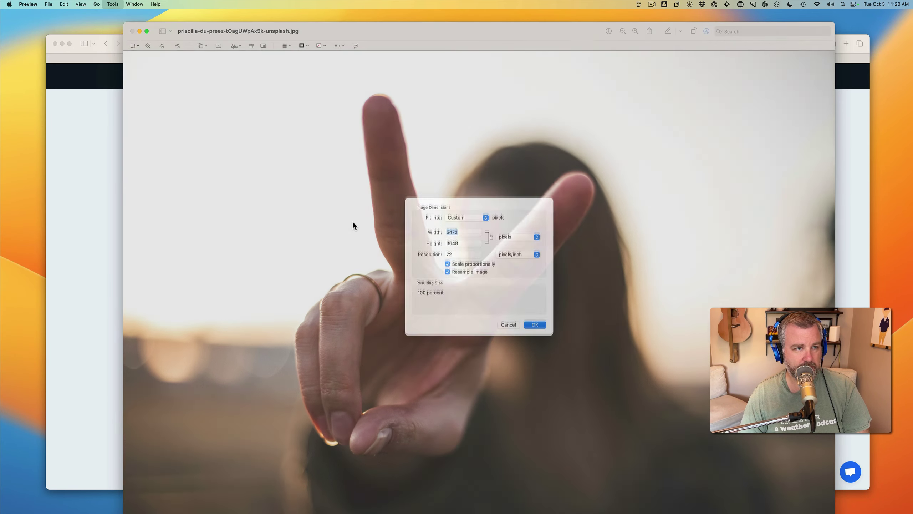
type("2000")
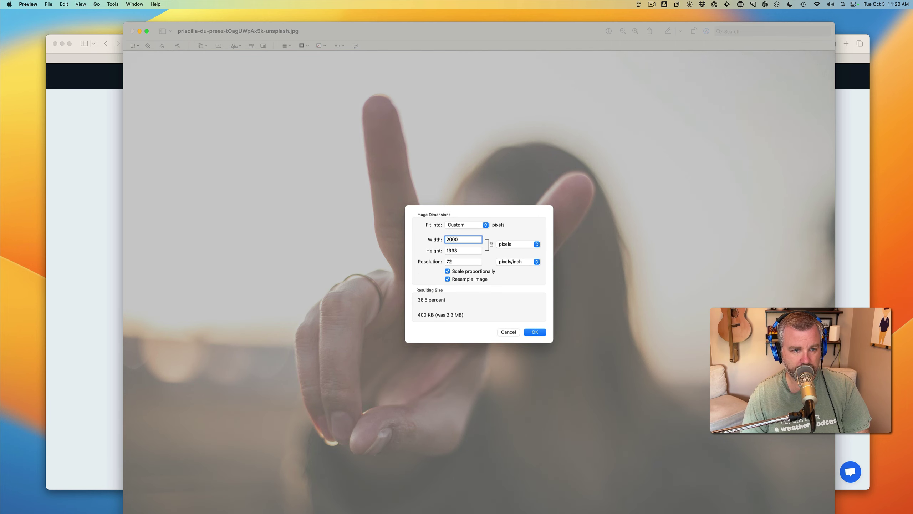
key("Return")
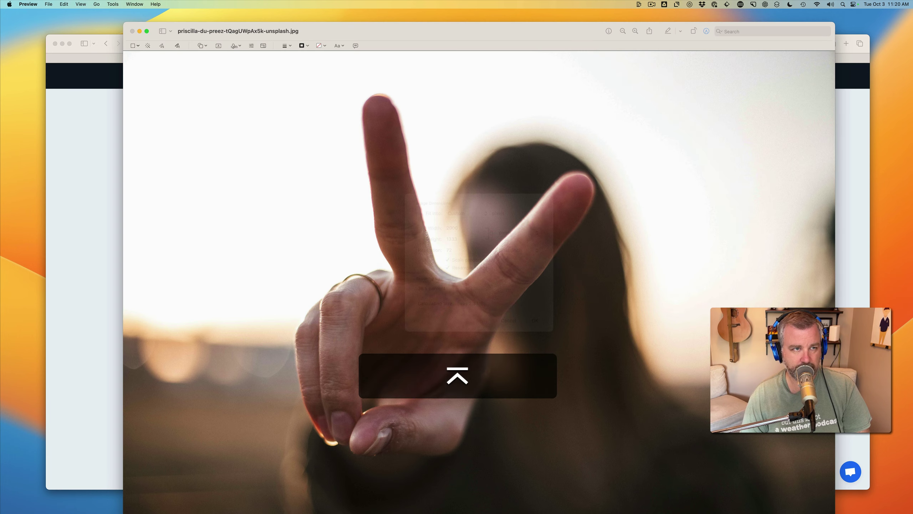
key("cmd+s")
key("cmd+w")
key("cmd+q")
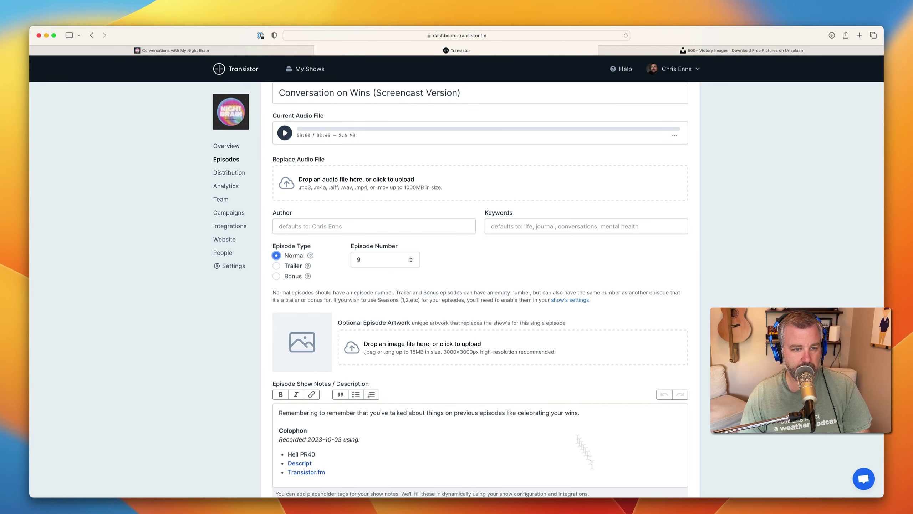
Step: Upload the resized Unsplash photo from Downloads as the optional episode artwork and update the saved draft
left_click(695, 505)
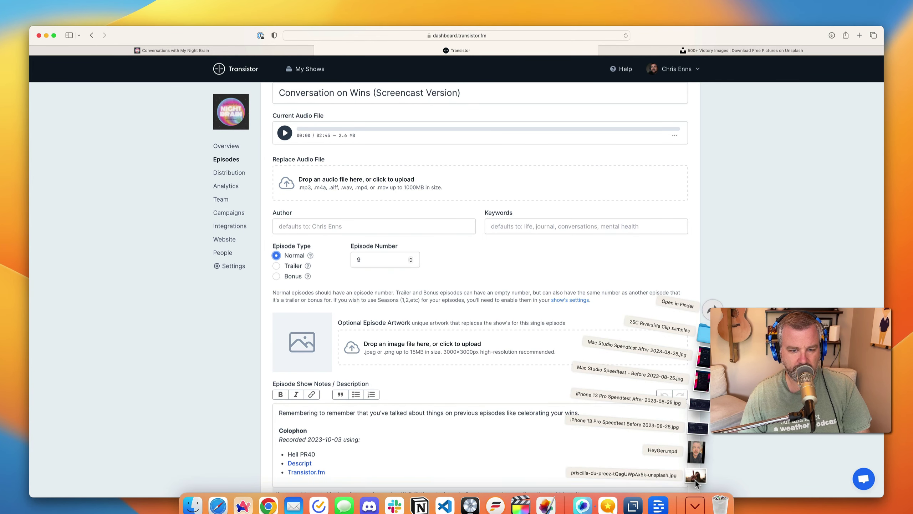
left_click_drag(695, 484, 391, 342)
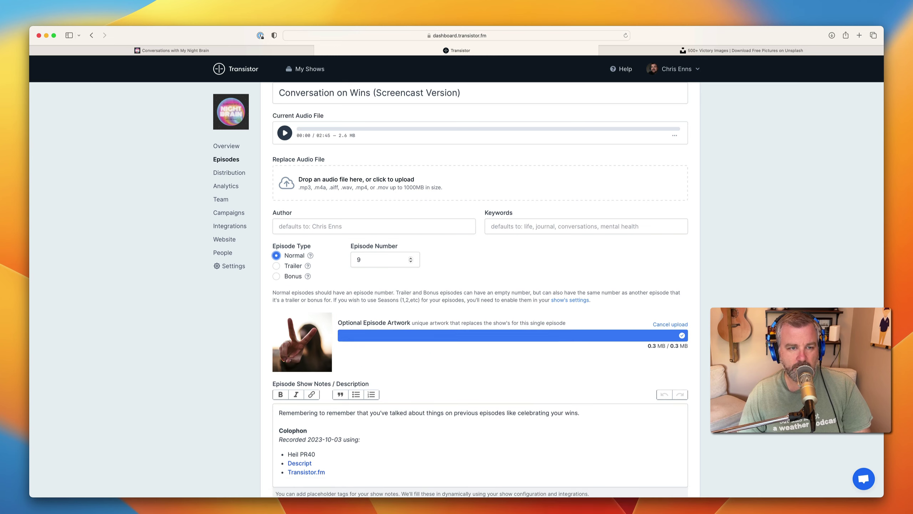
scroll(480, 288, "down", 10)
scroll(327, 342, "up", 1)
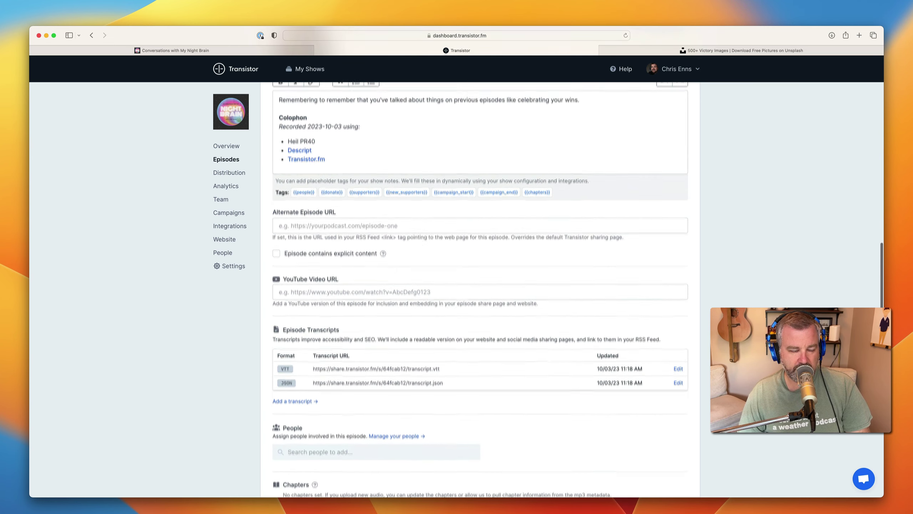
scroll(326, 342, "down", 5)
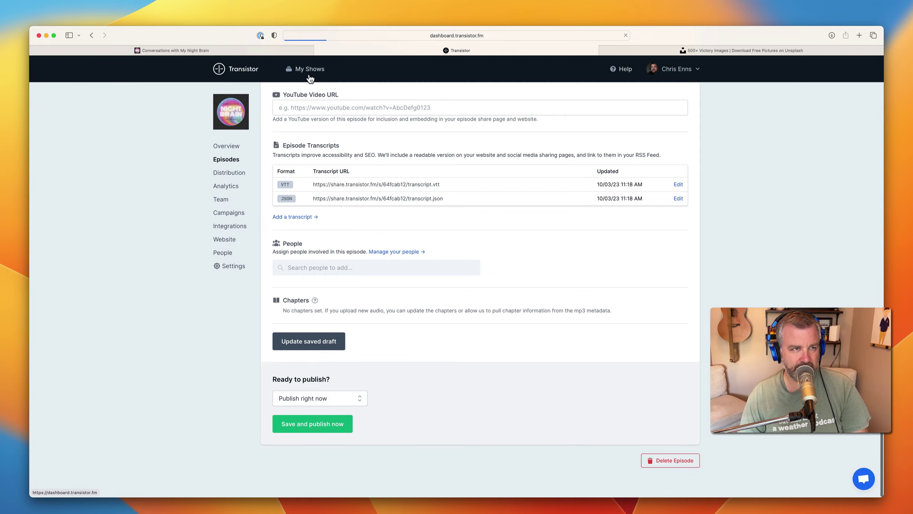
Step: Look over the updated draft episode, from its artwork and show notes to the YouTube Video URL and transcripts
scroll(551, 226, "down", 10)
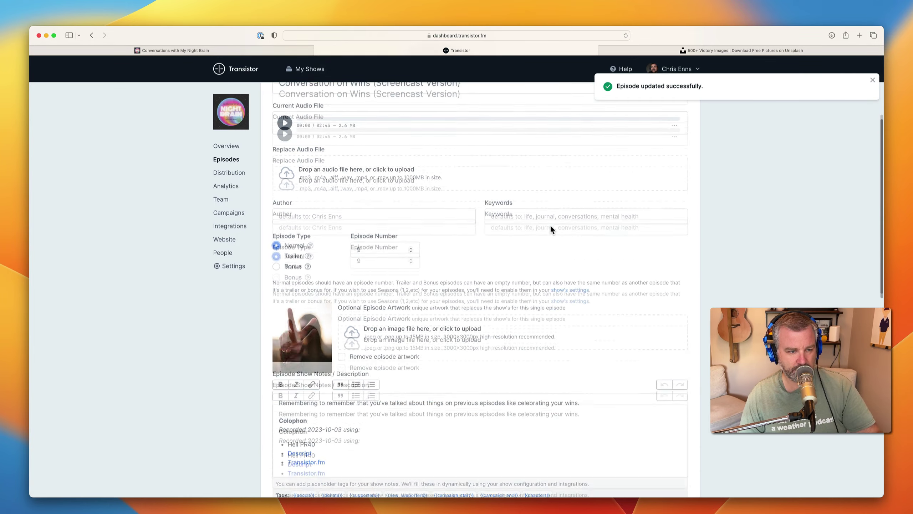
scroll(605, 256, "down", 5)
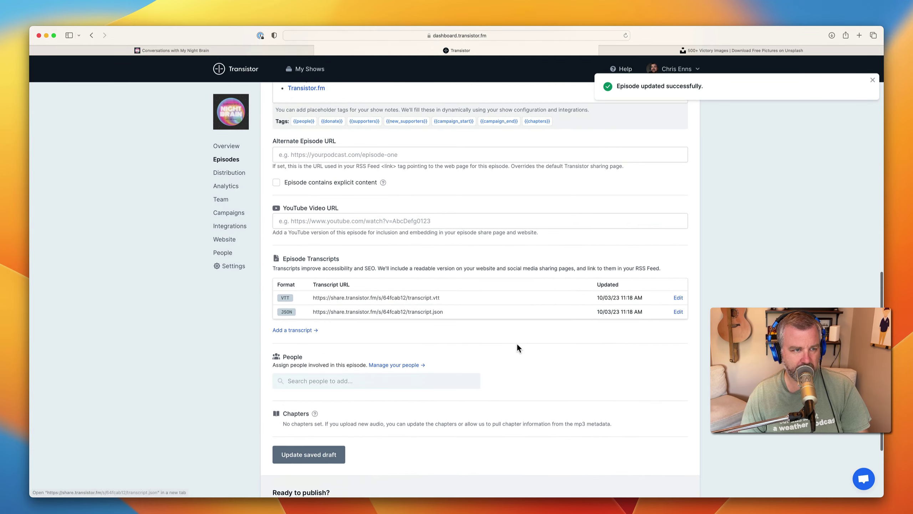
scroll(517, 326, "up", 10)
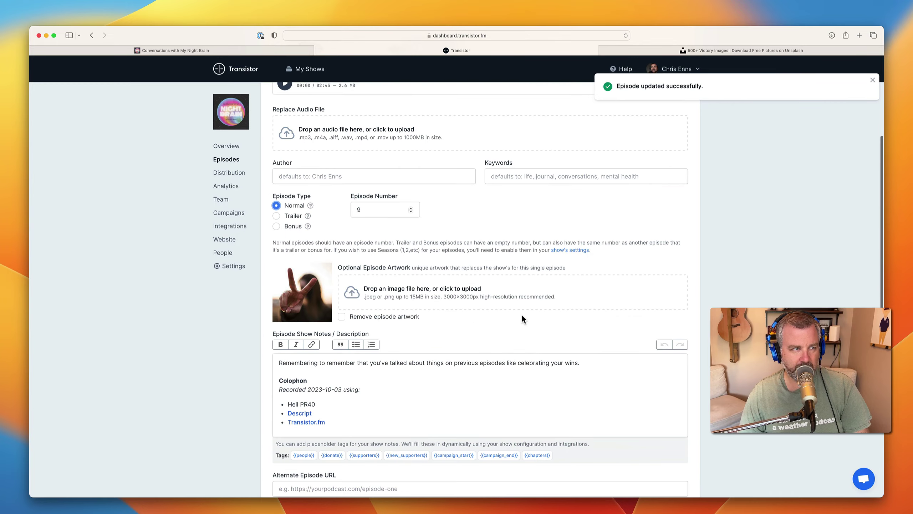
scroll(456, 256, "down", 6)
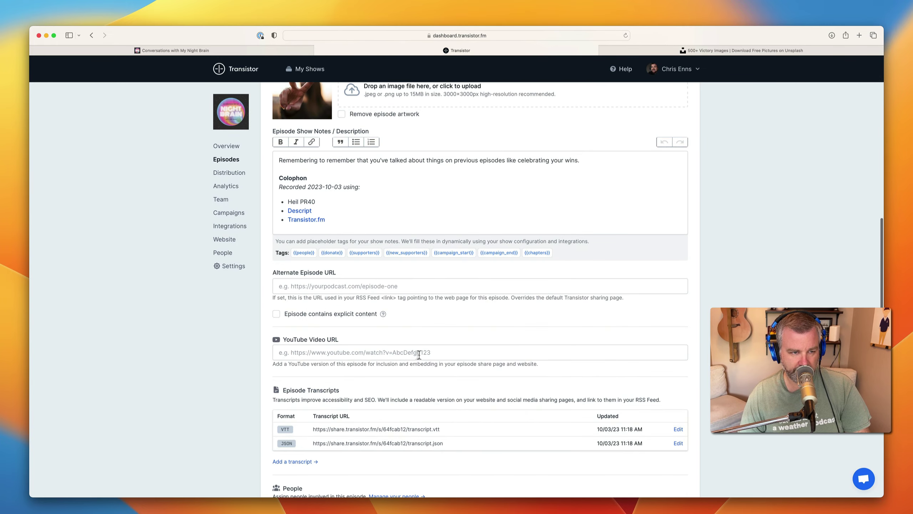
Step: Switch to Descript and turn the 2023-10-03 Conversation for my YouTube Channel project into a video composition
key("super+Tab")
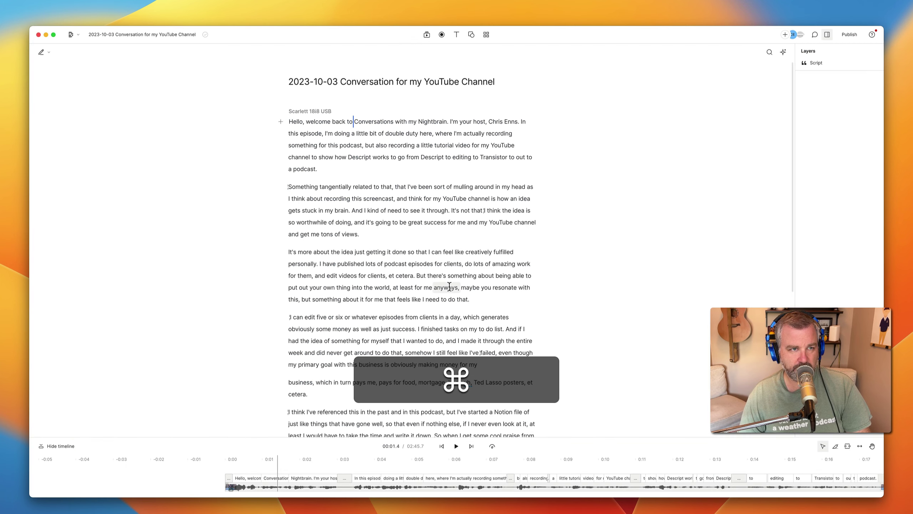
left_click(71, 34)
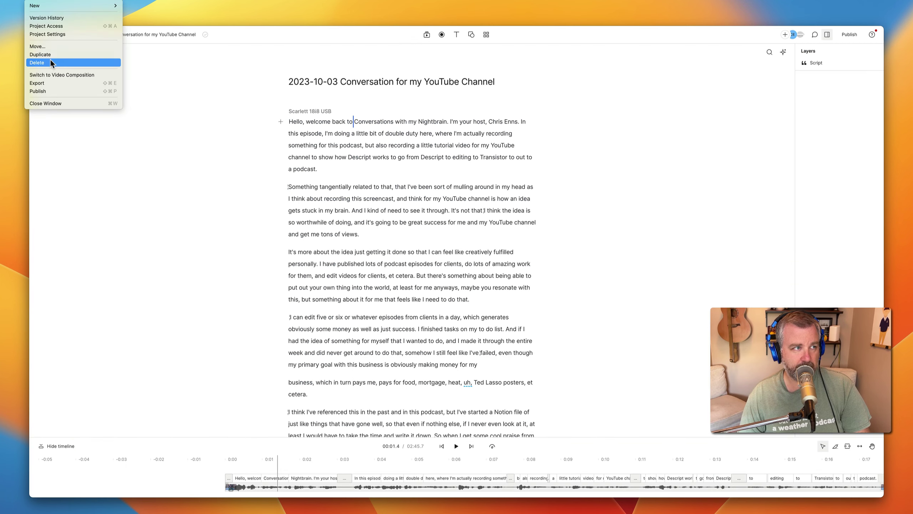
left_click(53, 75)
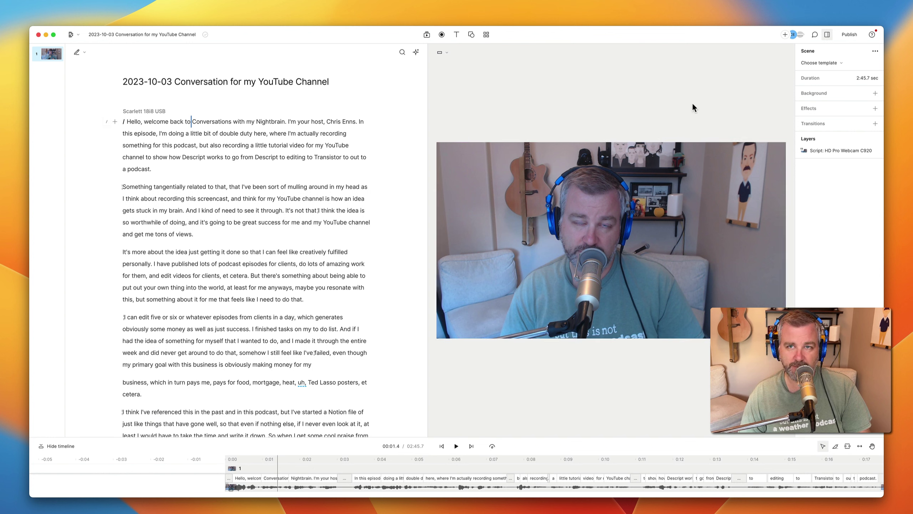
Step: Examine the available publishing destinations for the composition, including YouTube, without changing the Web link destination
left_click(849, 35)
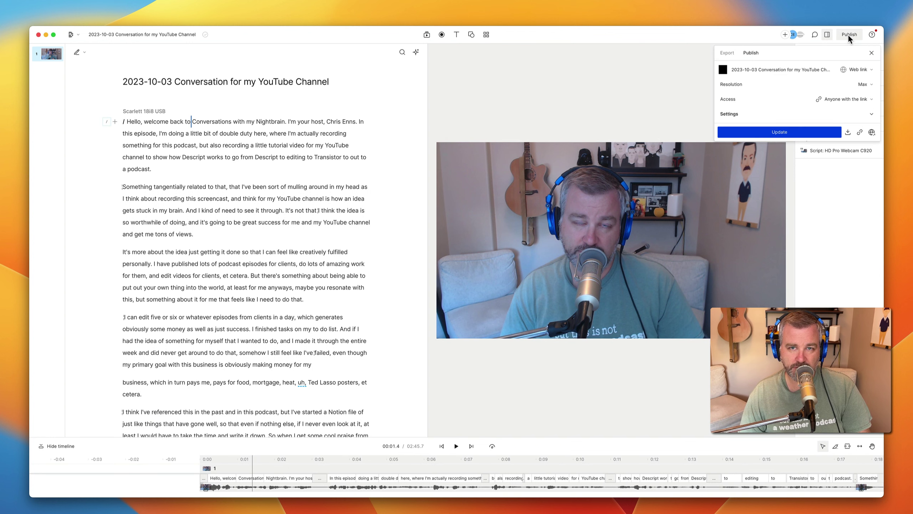
left_click(858, 69)
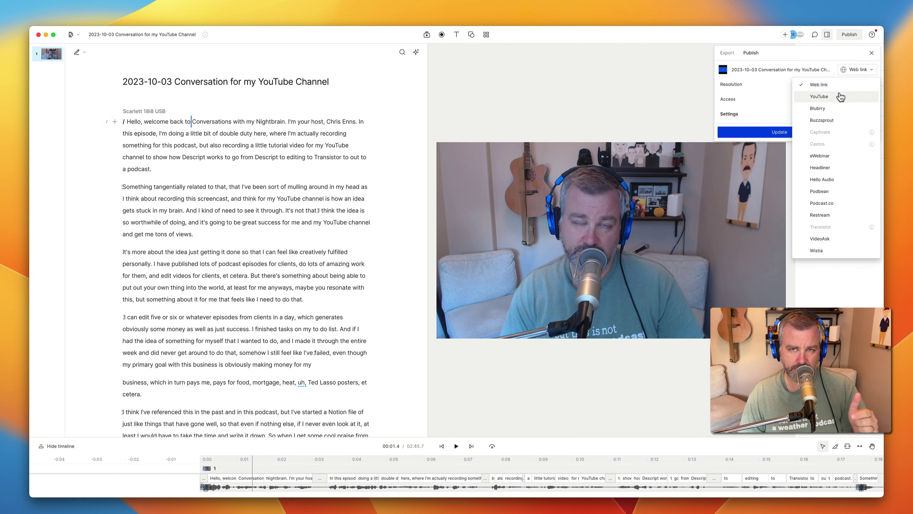
left_click(681, 84)
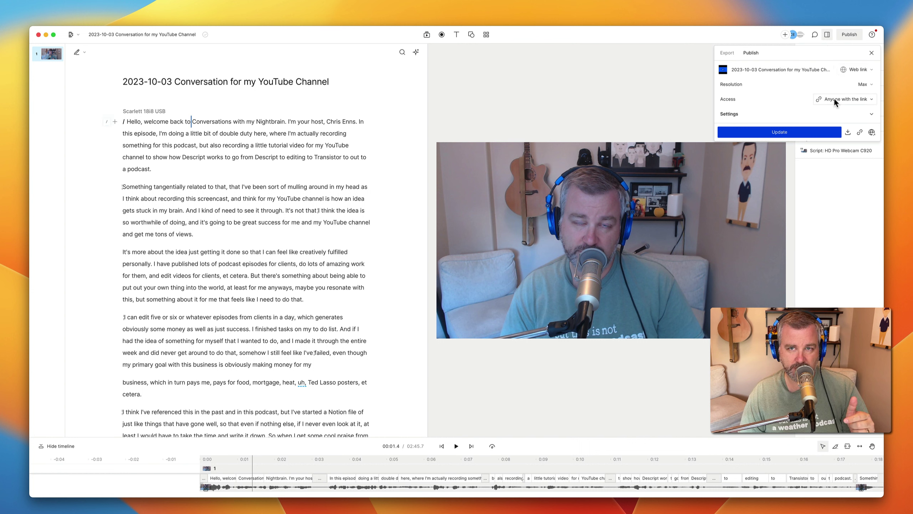
Step: Export the current composition as a video at Max resolution and High quality, saving it to the Desktop
left_click(727, 52)
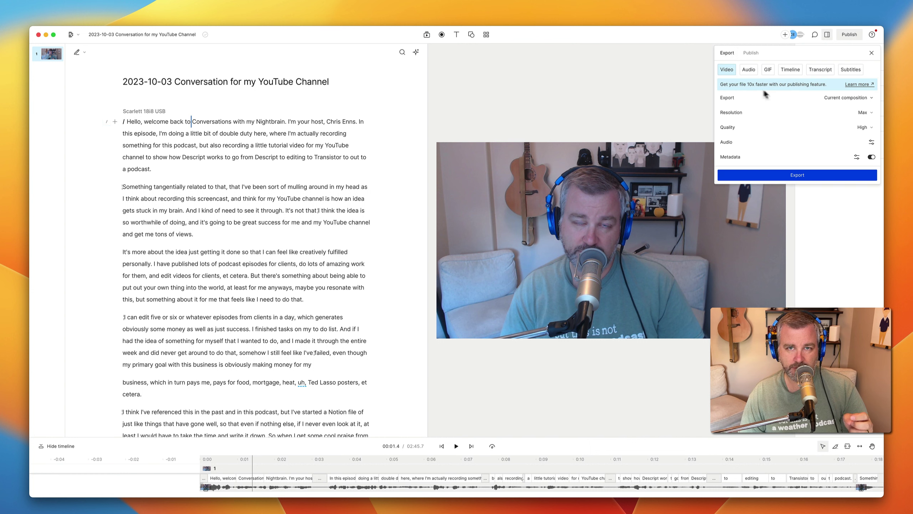
left_click(866, 99)
left_click(866, 98)
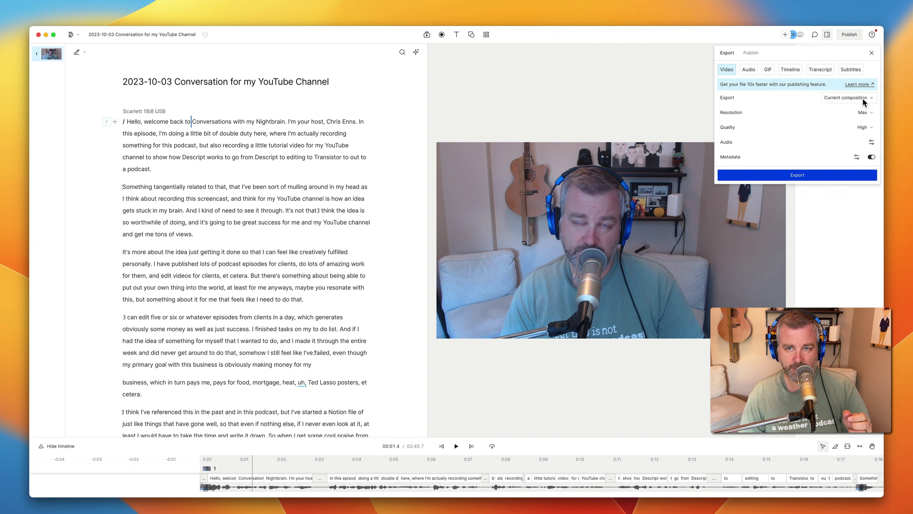
left_click(865, 113)
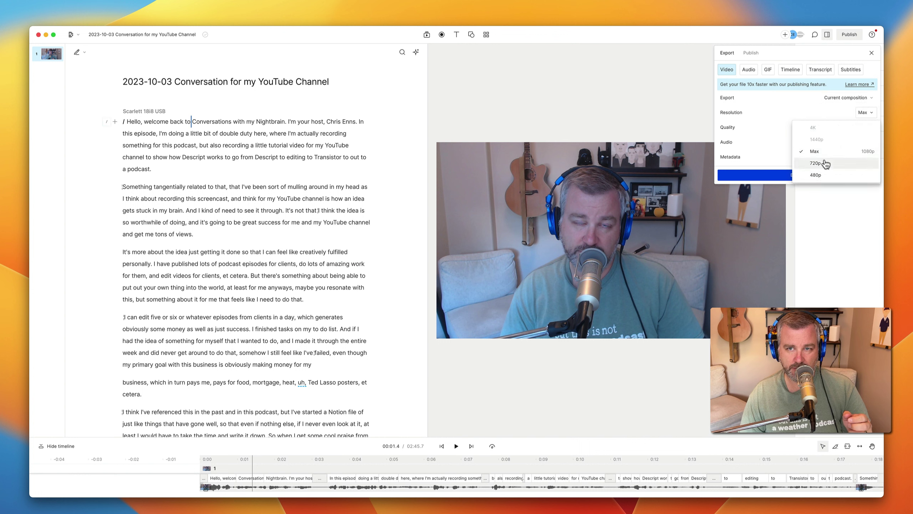
left_click(863, 112)
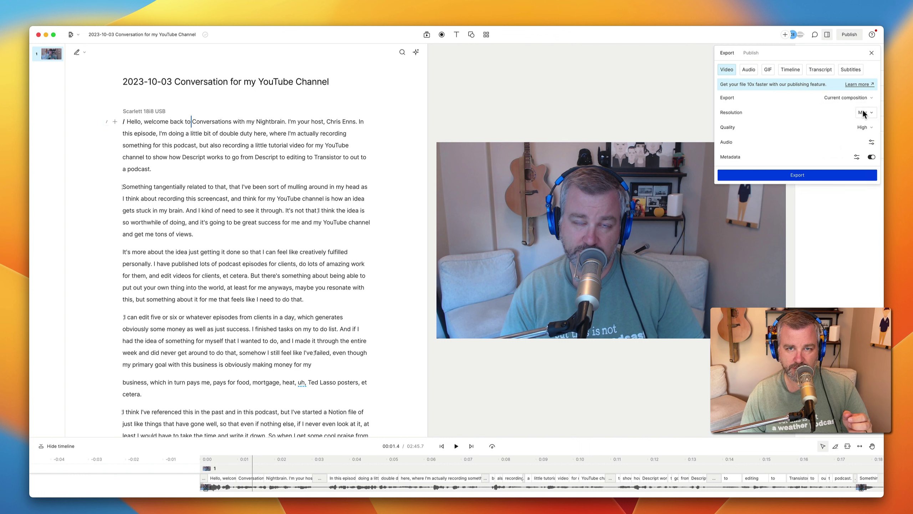
left_click(867, 128)
left_click(867, 128)
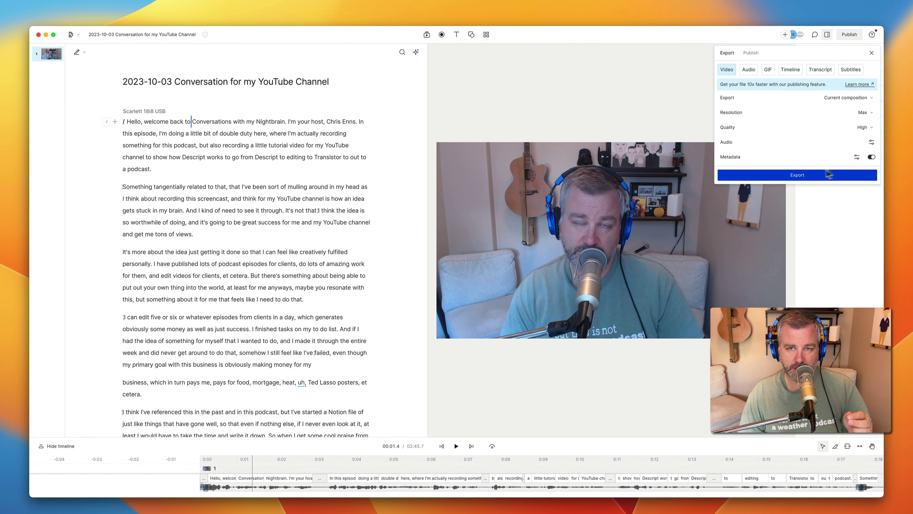
left_click(796, 175)
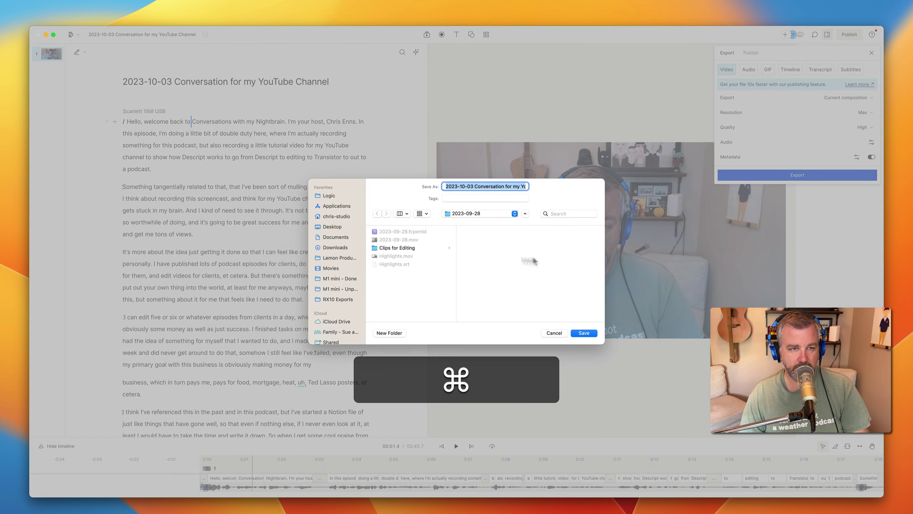
key("super+d")
left_click(589, 333)
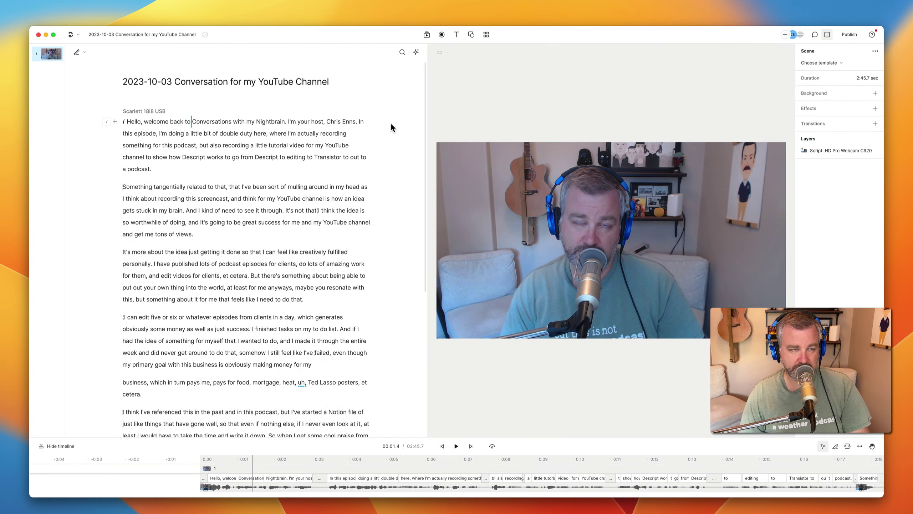
Step: Return to the draft episode in Transistor and open its Transistor website preview in a new tab
key("super+h")
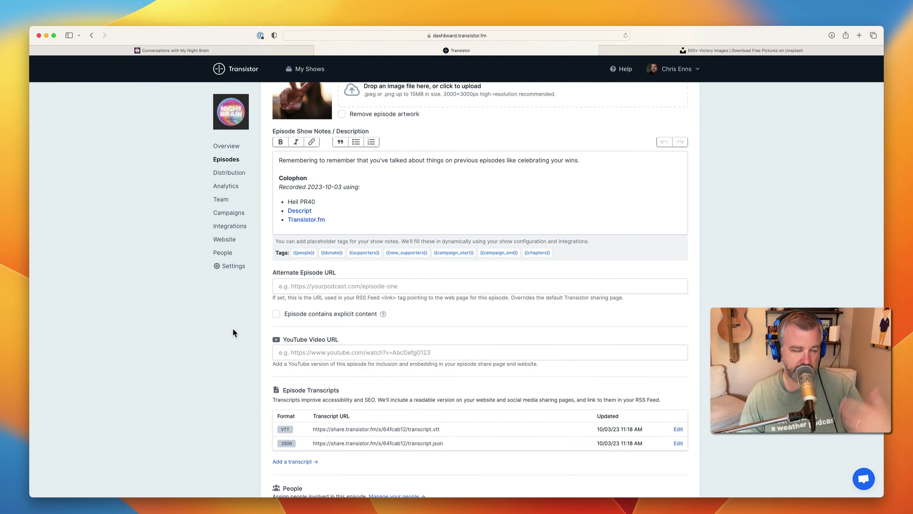
scroll(233, 328, "down", 10)
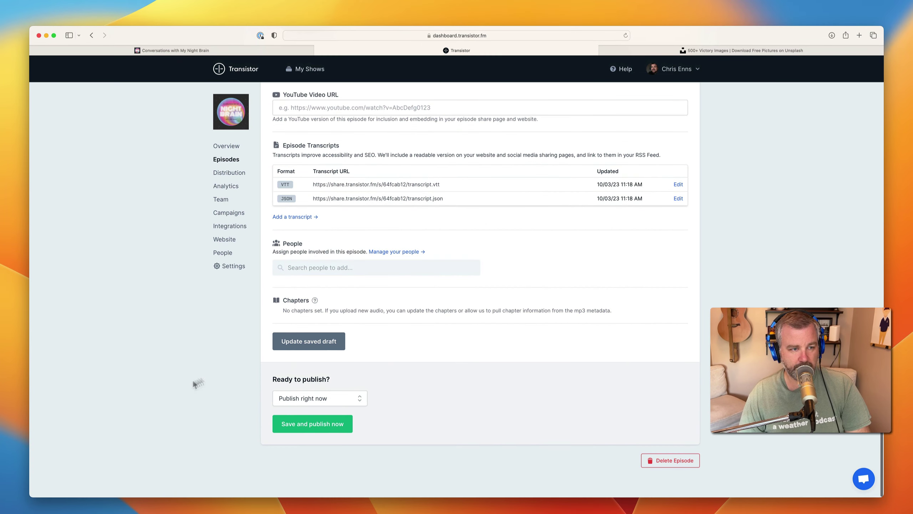
scroll(311, 243, "up", 3)
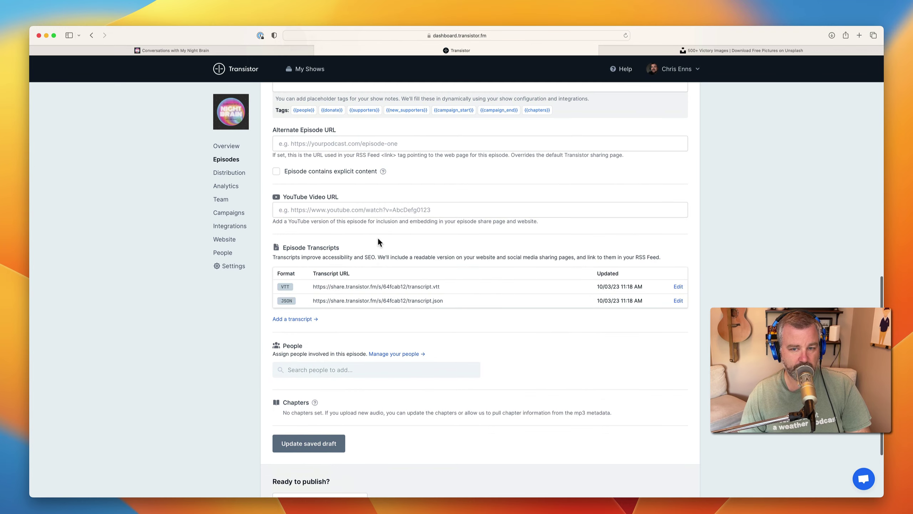
scroll(431, 324, "down", 3)
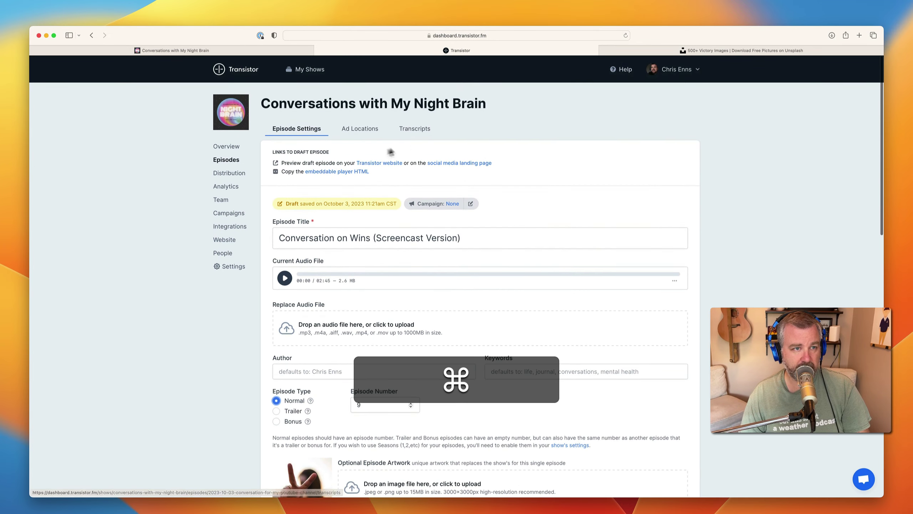
left_click(377, 162, "super")
left_click(606, 51)
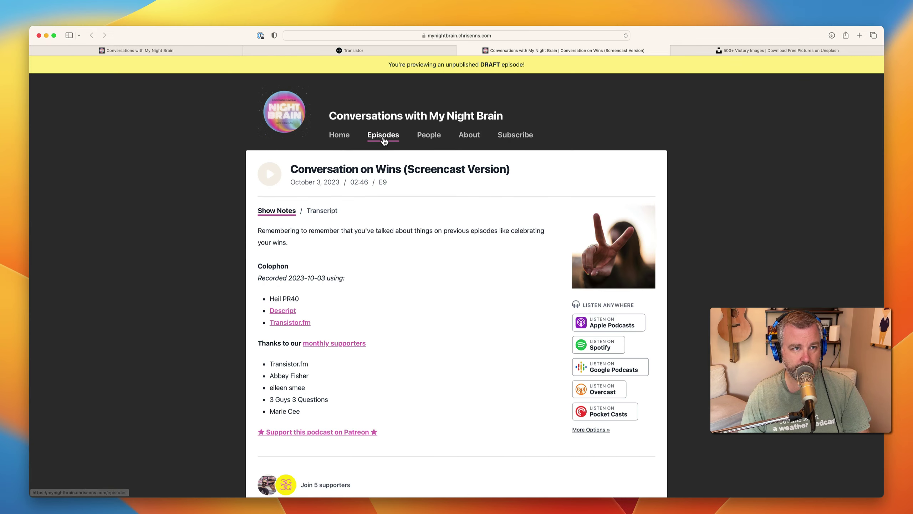
Step: Open the published episode "A Conversation About Remembering Your Personal Wins" on the podcast website and play its embedded YouTube video
left_click(436, 135)
scroll(436, 316, "down", 15)
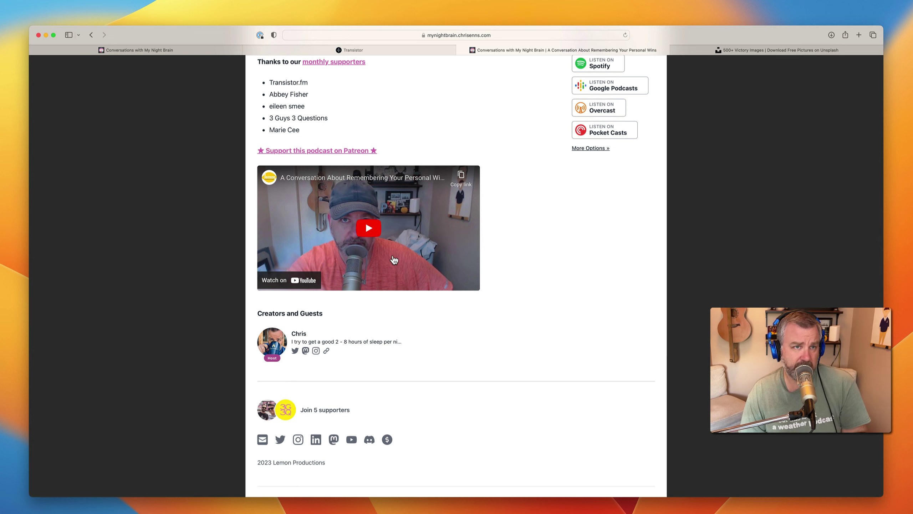
scroll(482, 267, "up", 2)
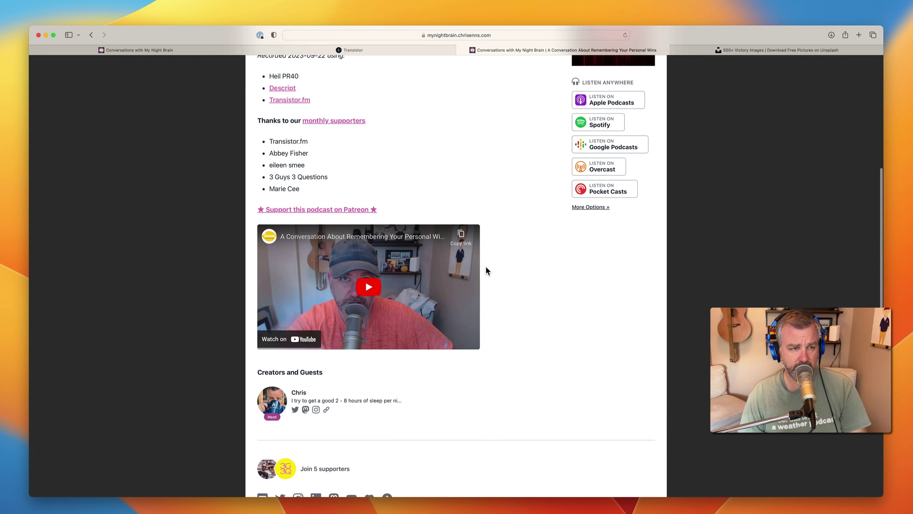
left_click(365, 280)
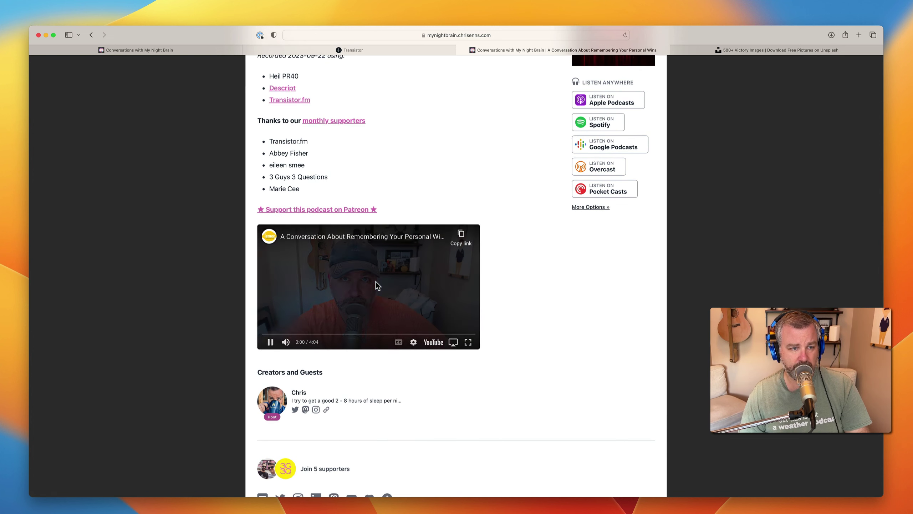
Step: Skip about one minute into the embedded YouTube video, pause it, and return to the beginning of the episode page
left_click(318, 333)
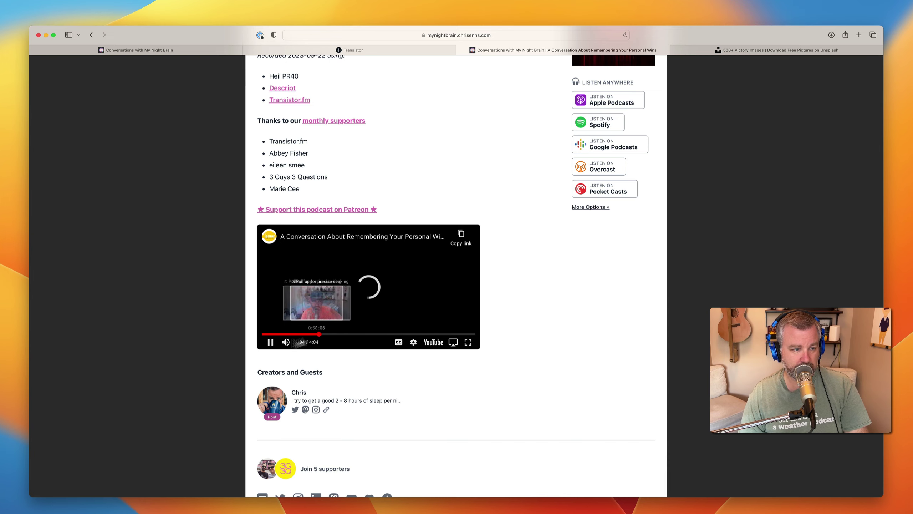
left_click(270, 342)
scroll(498, 319, "up", 5)
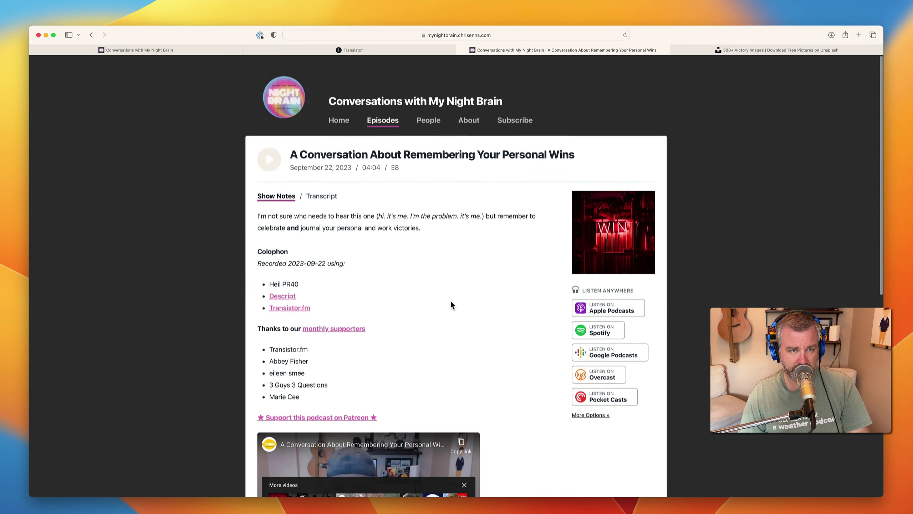
Step: Close the podcast website page and publish the draft episode "Conversation on Wins (Screencast Version)" right now from its Transistor settings
key("super+w")
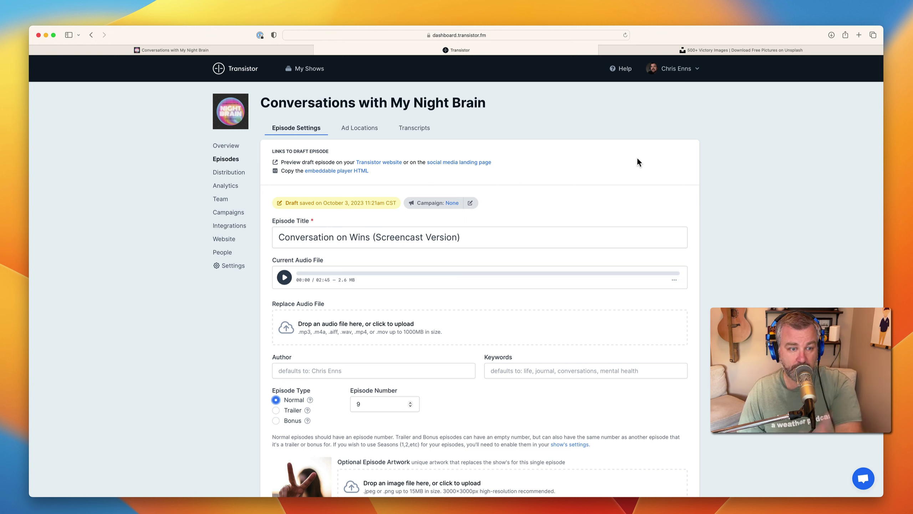
scroll(564, 222, "down", 20)
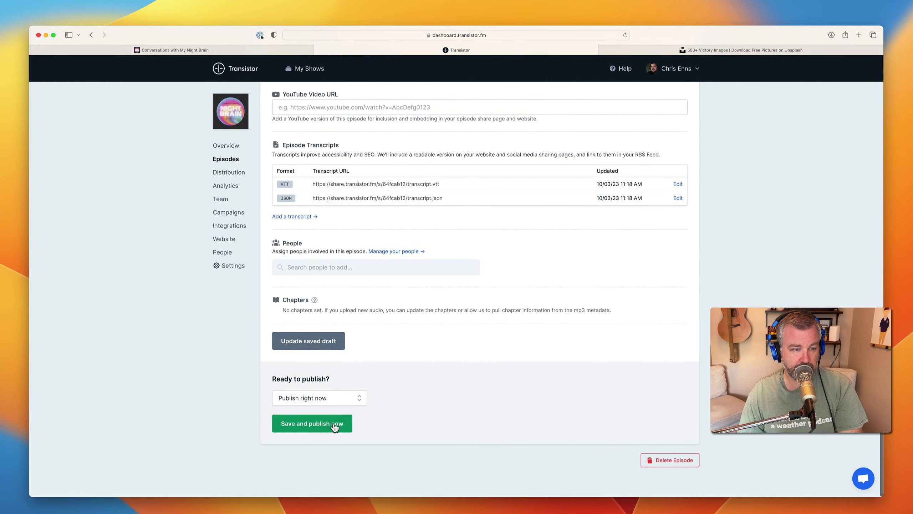
left_click(334, 427)
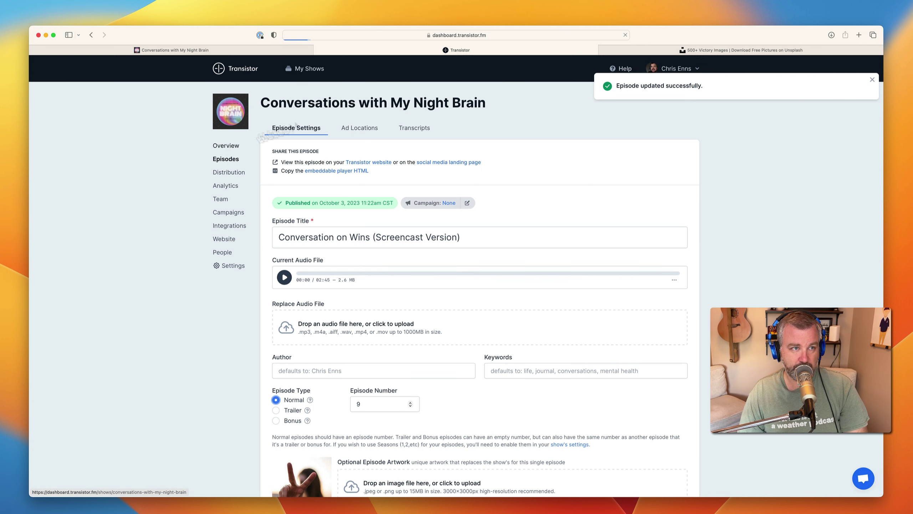
Step: Open the podcast website in a new tab from the show's overview and examine the latest episodes on its home page
left_click(226, 145)
left_click(669, 143, "super")
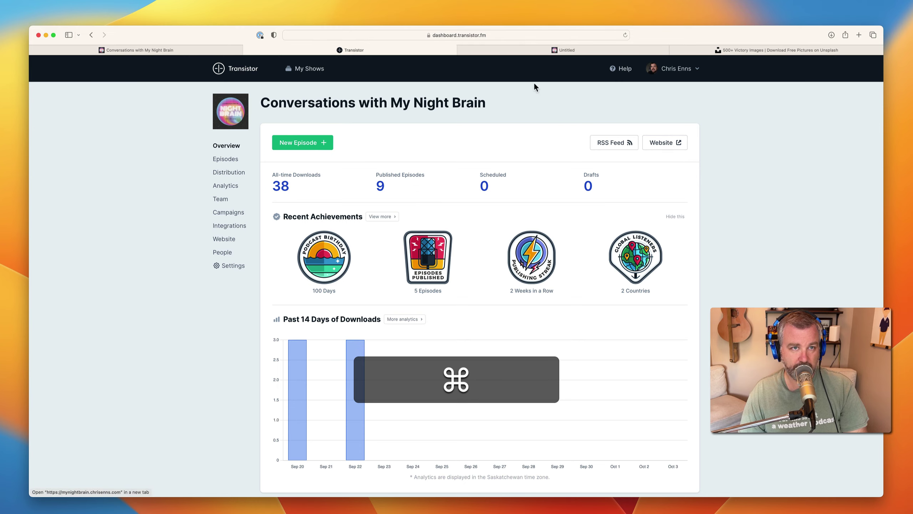
left_click(546, 51)
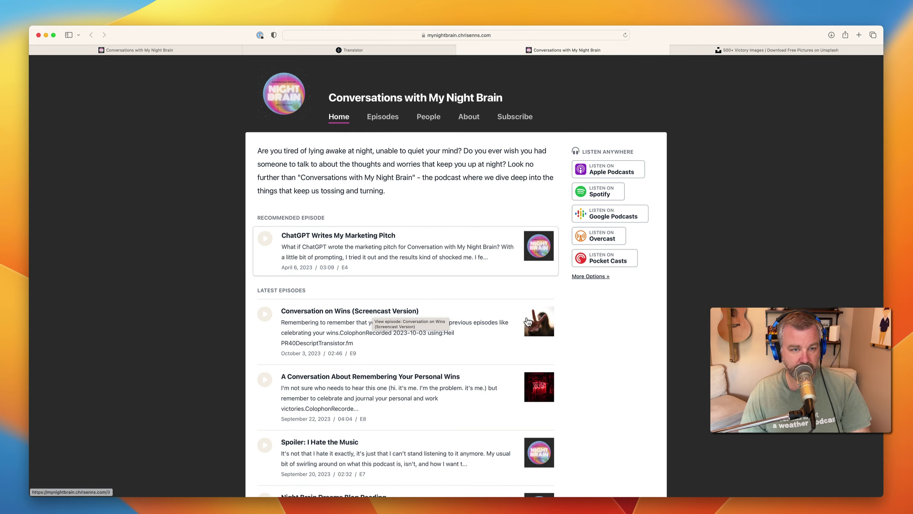
scroll(506, 367, "down", 10)
scroll(510, 342, "up", 6)
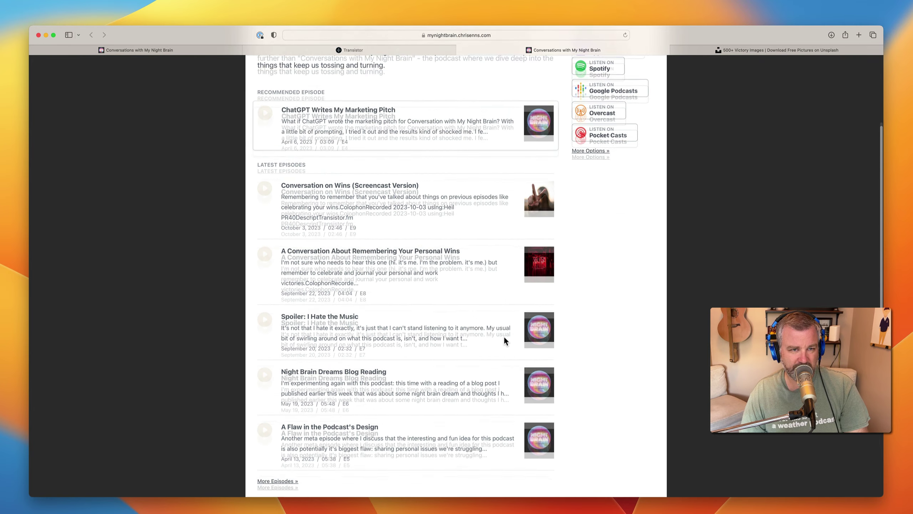
scroll(398, 298, "down", 4)
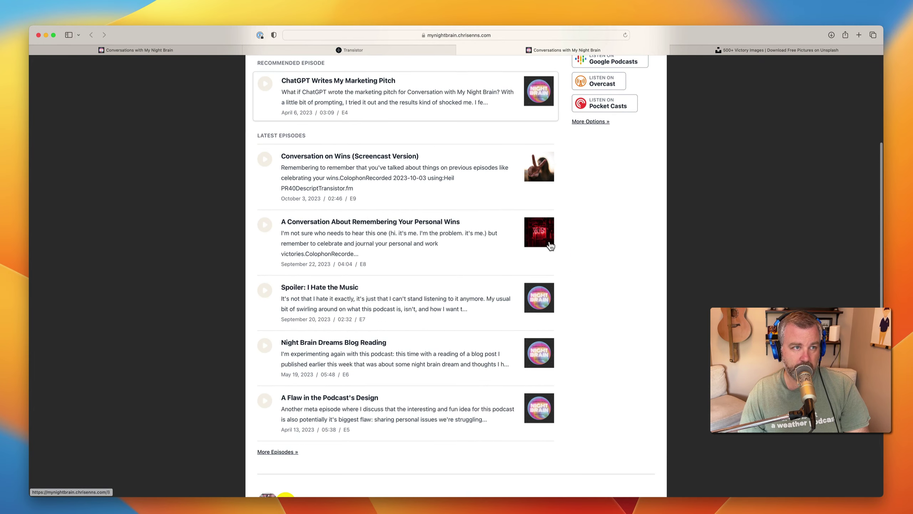
Step: Open the episode "Conversation on Wins (Screencast Version)" on the podcast website and review its transcript and show notes
left_click(416, 325)
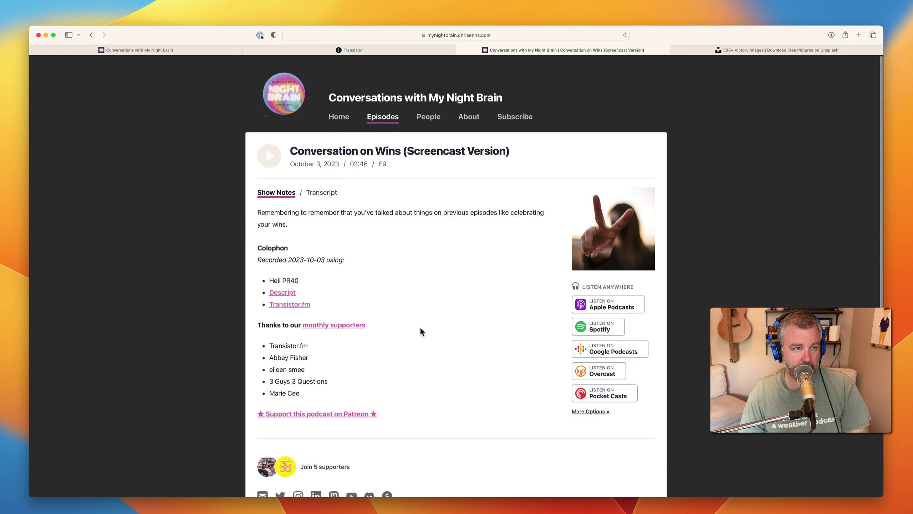
scroll(420, 328, "down", 4)
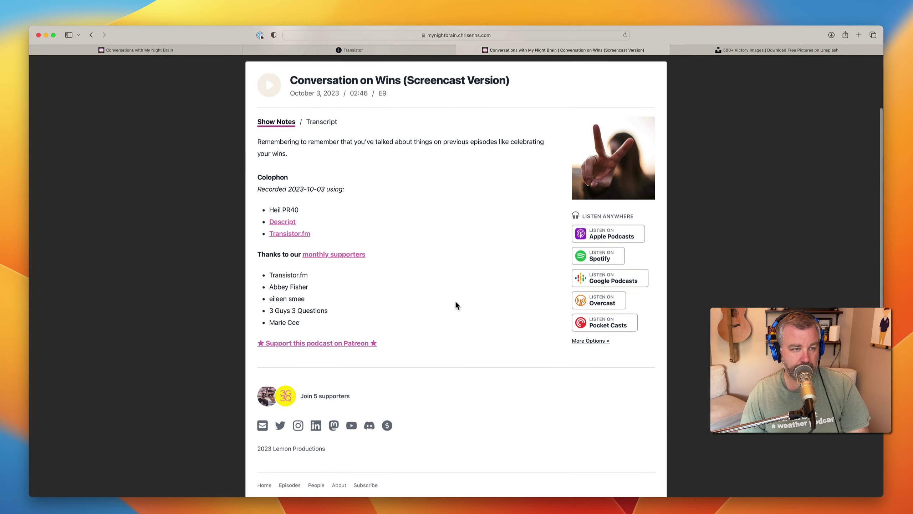
scroll(456, 305, "up", 1)
left_click(312, 130)
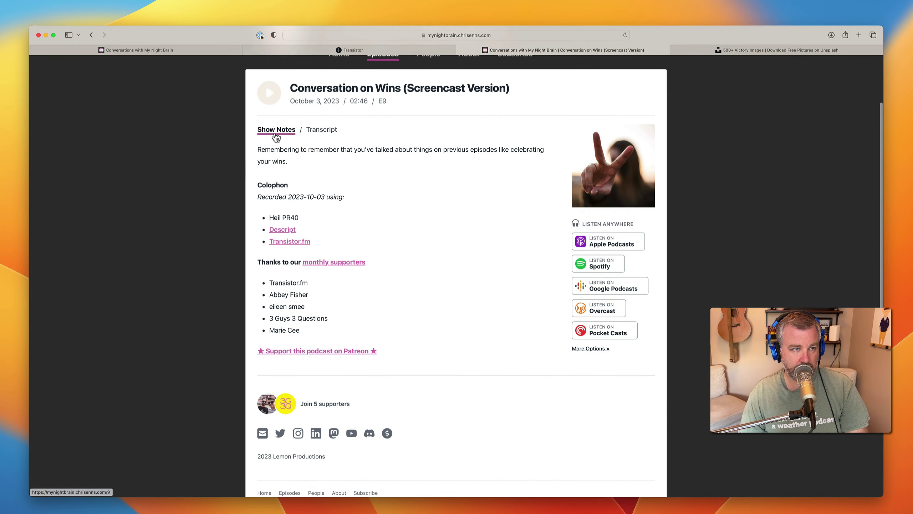
left_click(282, 193)
scroll(448, 286, "down", 5)
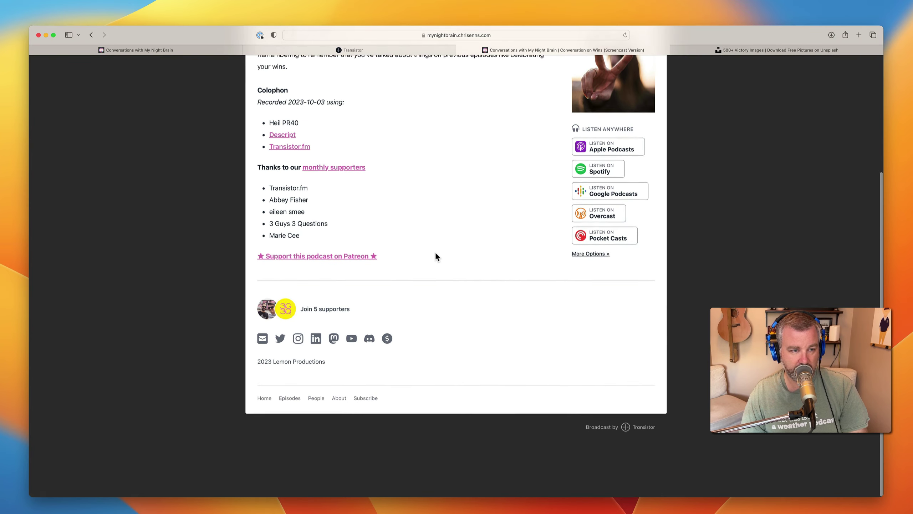
scroll(434, 257, "up", 5)
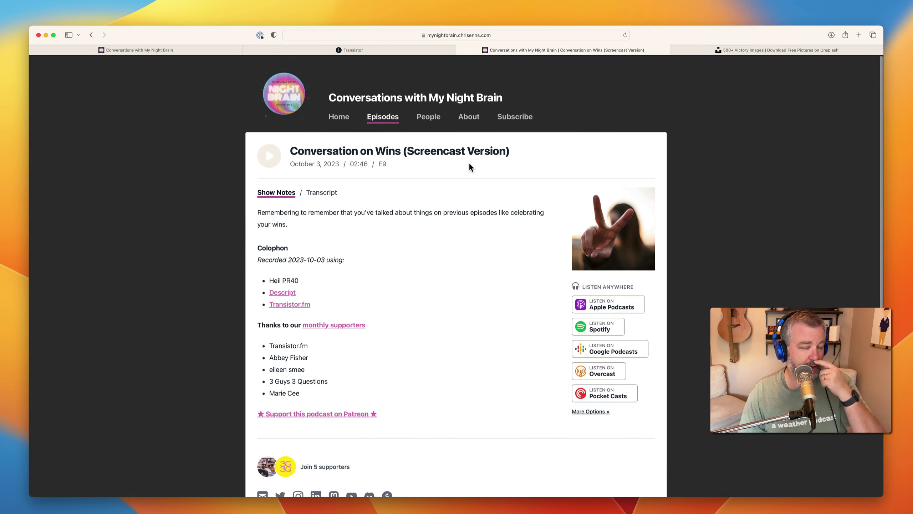
Step: View the podcast website's Subscribe and About pages, then return to the home page with the latest episodes
left_click(514, 116)
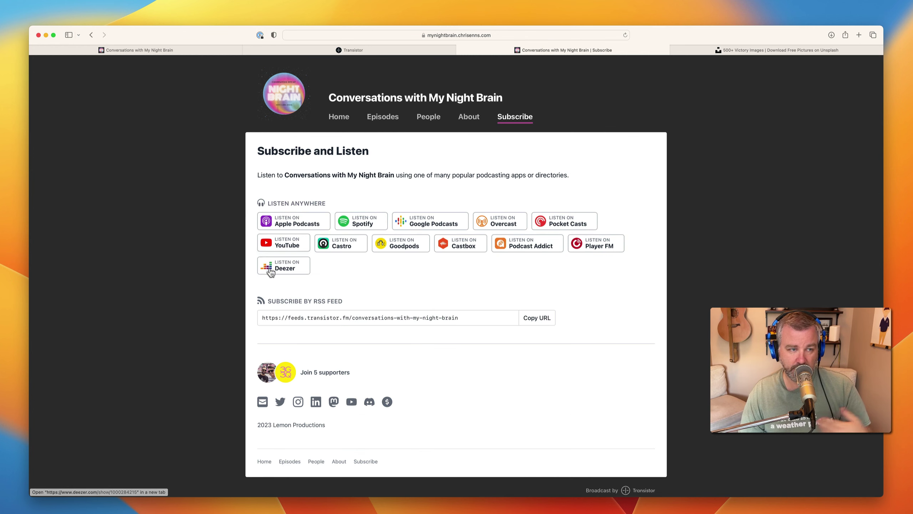
left_click(347, 116)
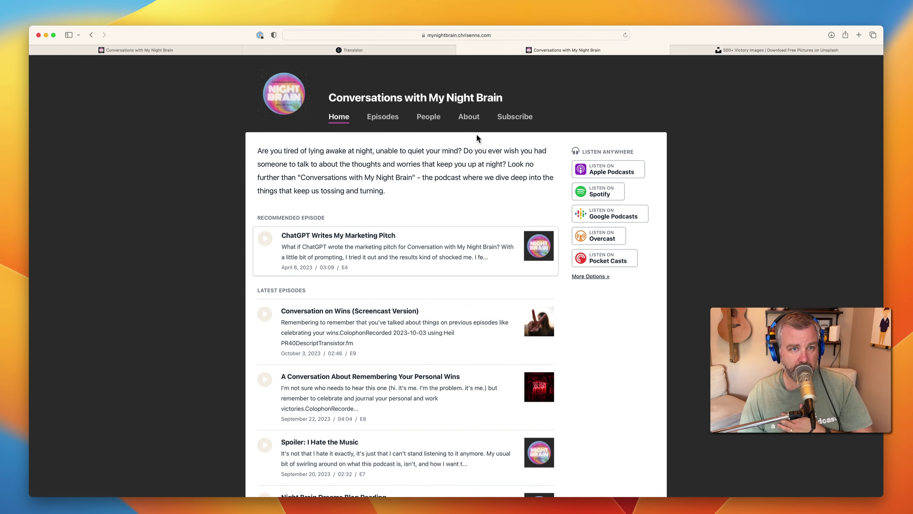
left_click(469, 117)
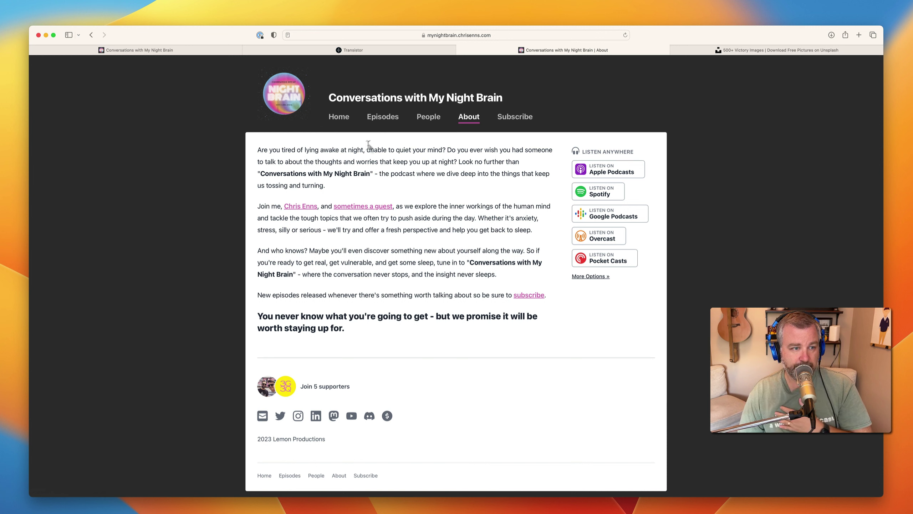
left_click(339, 117)
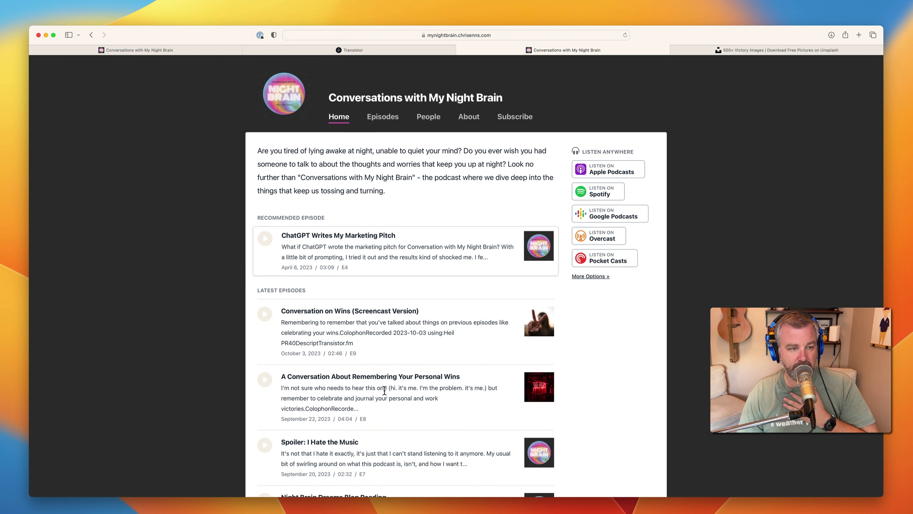
scroll(419, 321, "down", 2)
scroll(408, 330, "up", 3)
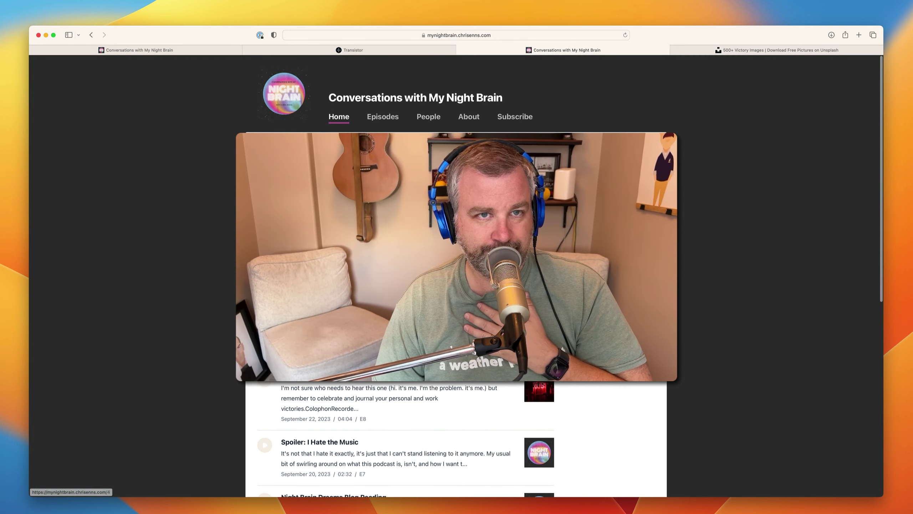